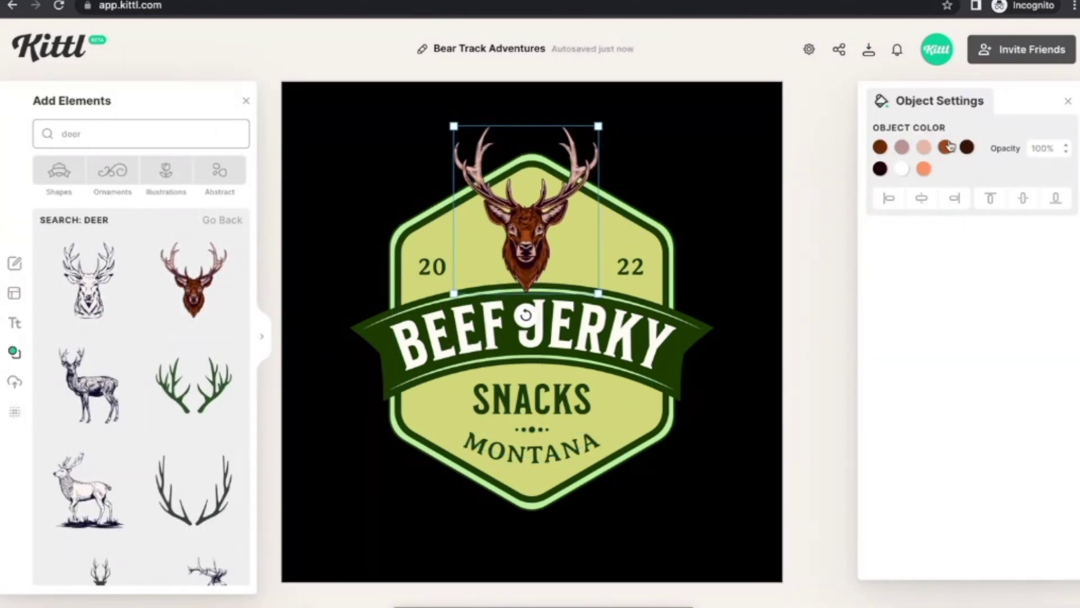
pyautogui.scroll(-6, 157, 453)
pyautogui.click(605, 256)
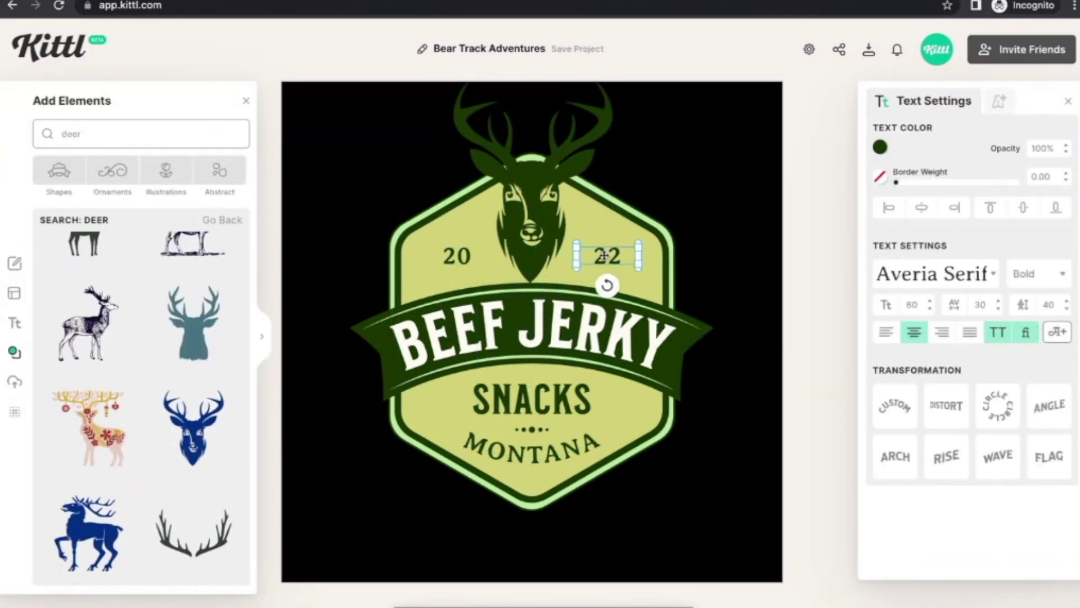
pyautogui.hotkey('ctrl', 'a')
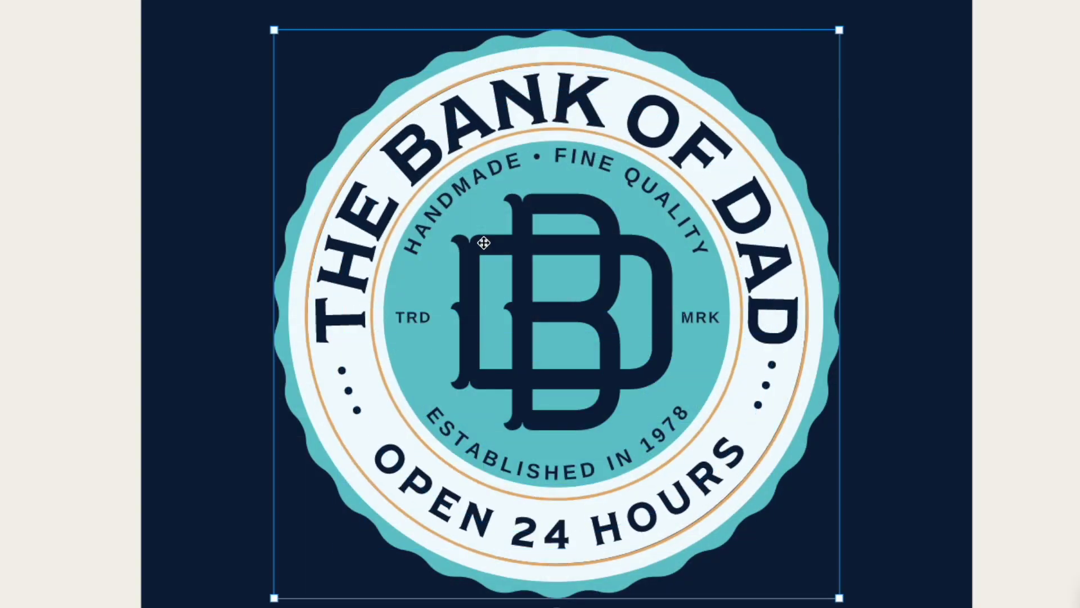
pyautogui.click(482, 243)
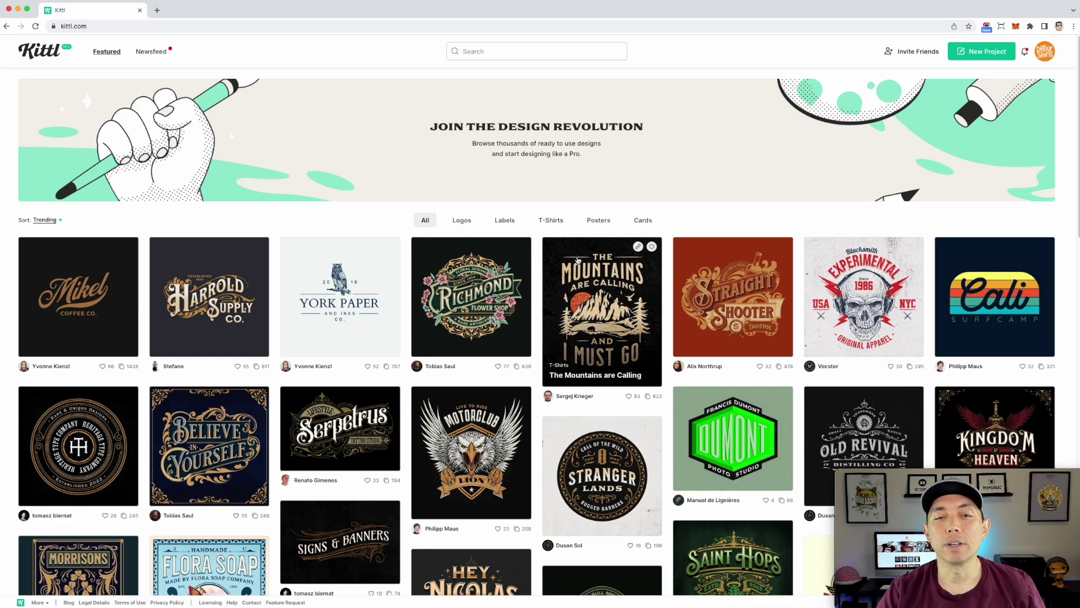
# Browse the featured designs on the Kittl homepage, filtered to the Logos category
pyautogui.scroll(-4, 578, 260)
pyautogui.scroll(3, 571, 270)
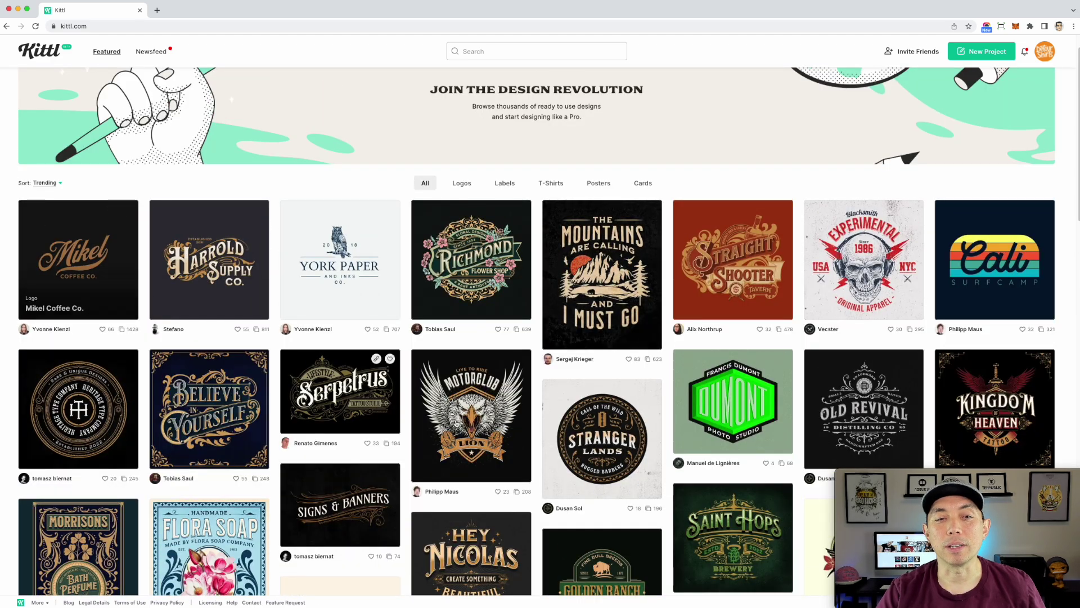
pyautogui.click(460, 183)
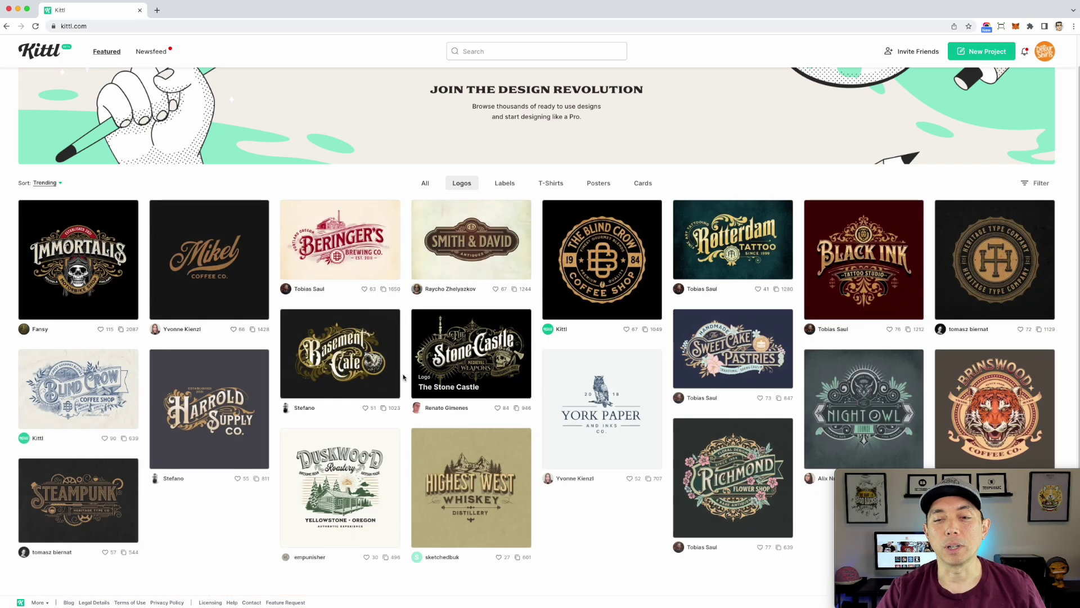
pyautogui.scroll(-6, 479, 371)
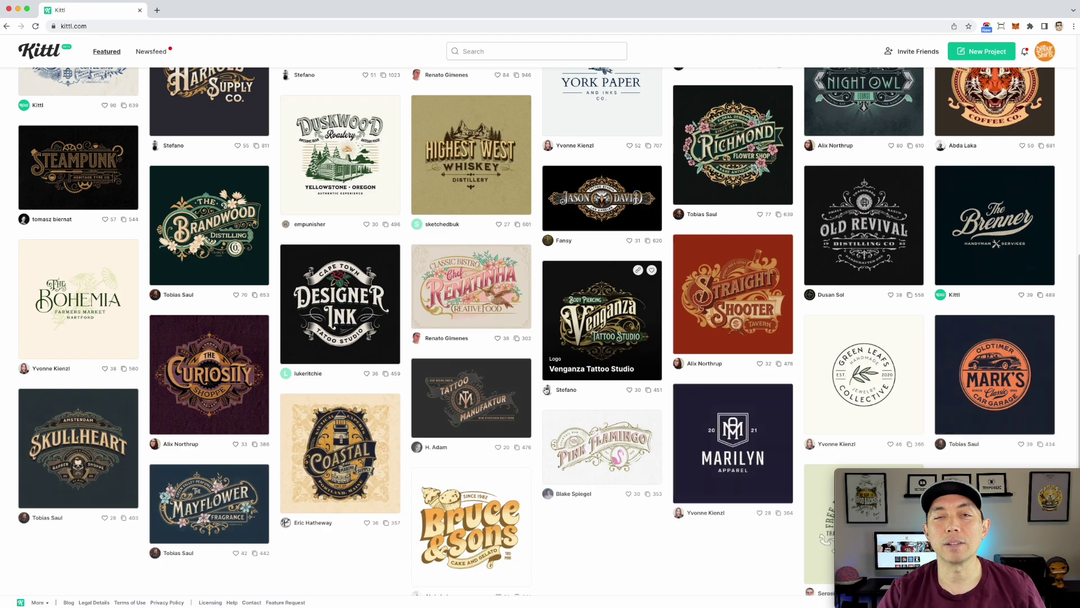
pyautogui.scroll(-5, 546, 390)
pyautogui.scroll(2, 546, 390)
pyautogui.scroll(8, 545, 389)
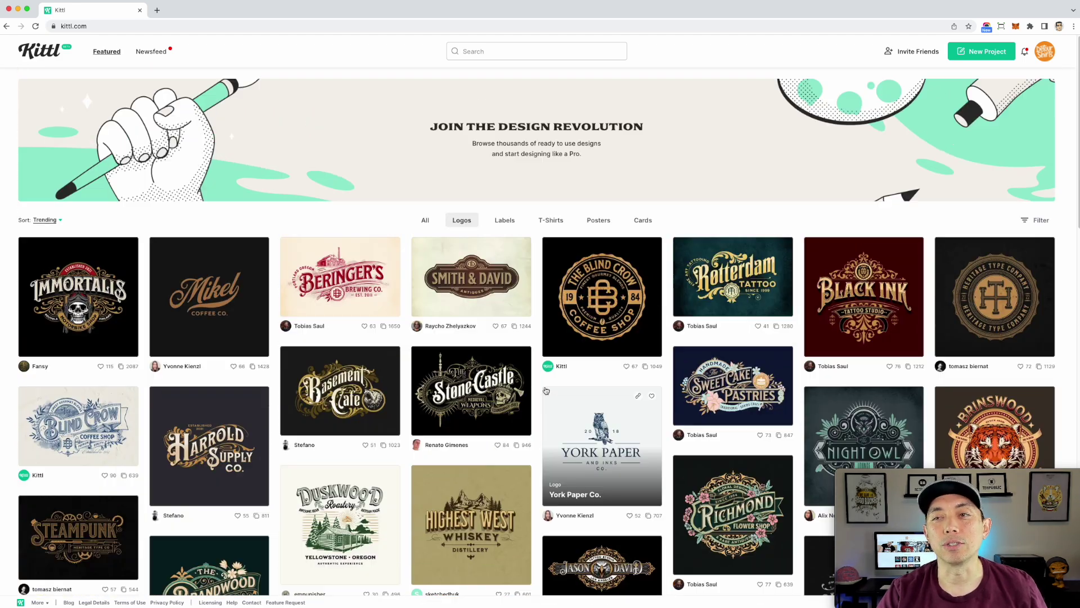
# Create a new project and set its artboard to a custom size of 4500 × 5400 px
pyautogui.click(982, 54)
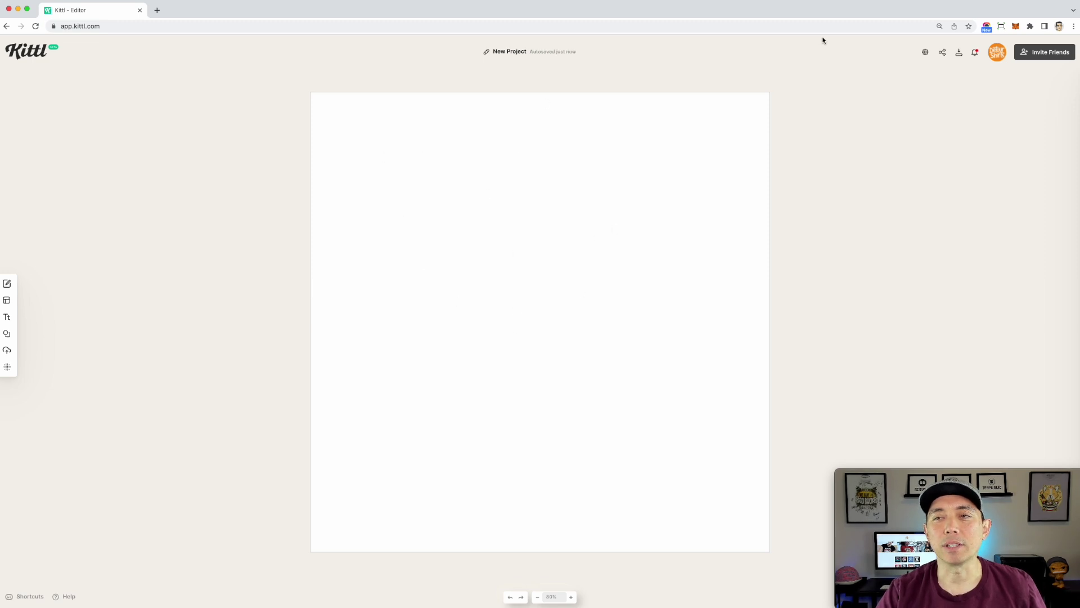
pyautogui.click(925, 53)
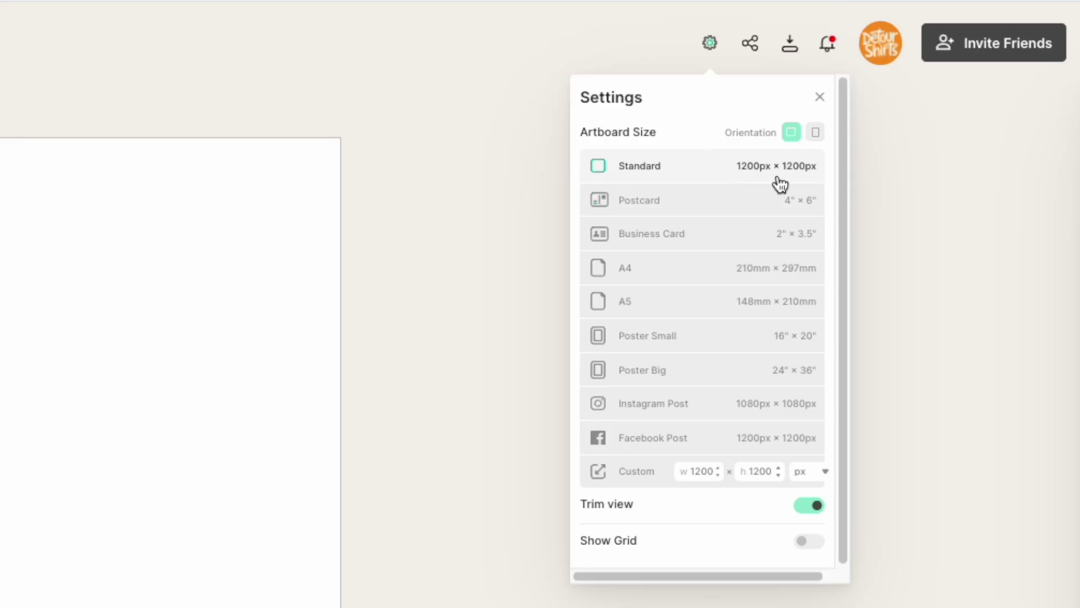
pyautogui.doubleClick(702, 468)
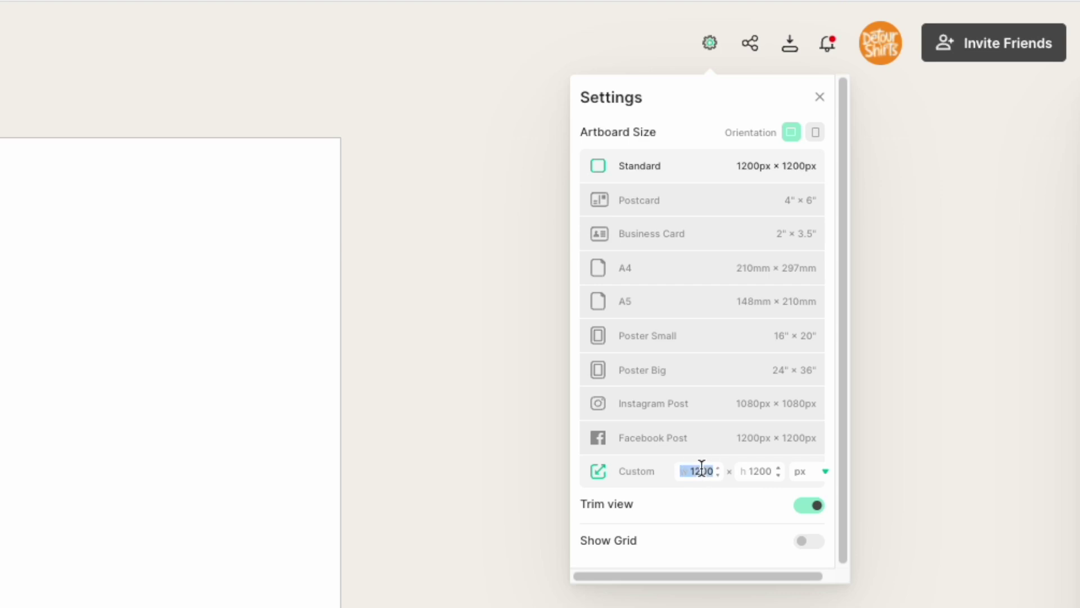
pyautogui.write('45')
pyautogui.press('Tab')
pyautogui.write('54')
pyautogui.press('Return')
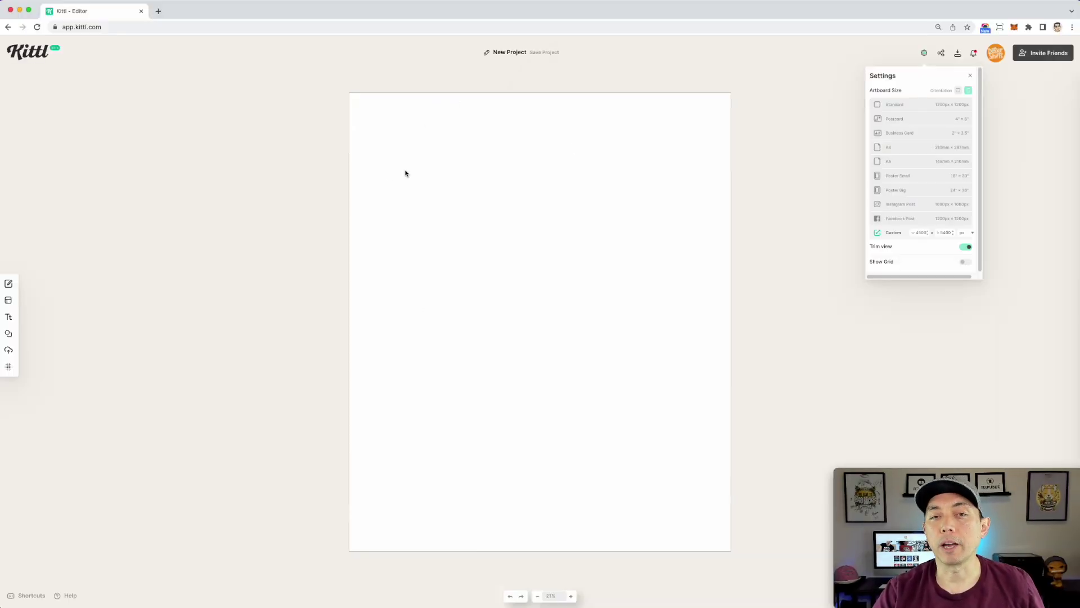
pyautogui.click(970, 75)
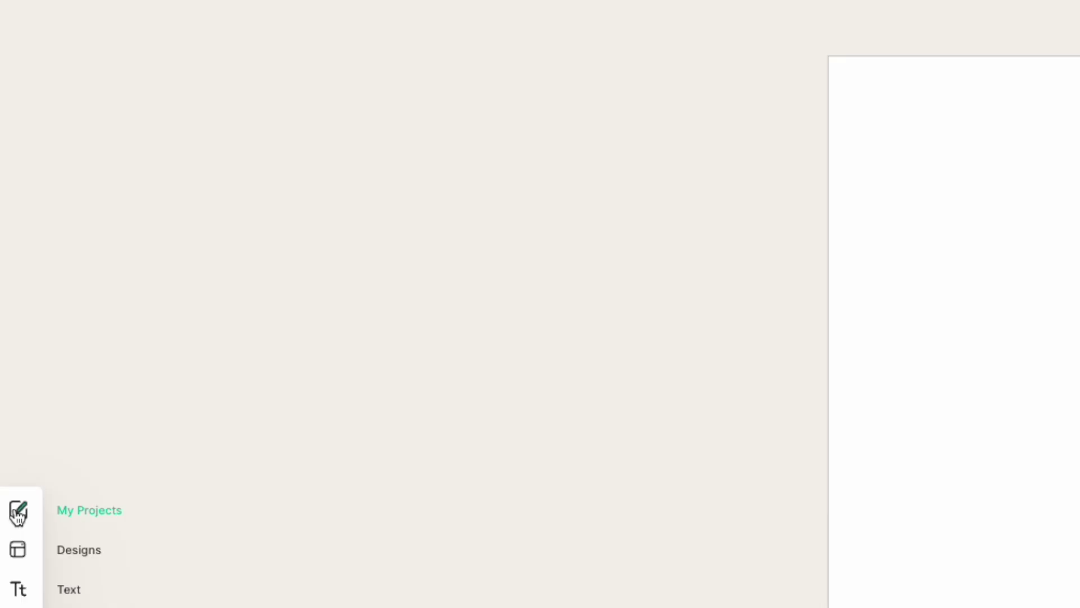
# Check the existing projects and the design library, and save the Surf Paradise design as a bookmark
pyautogui.click(8, 285)
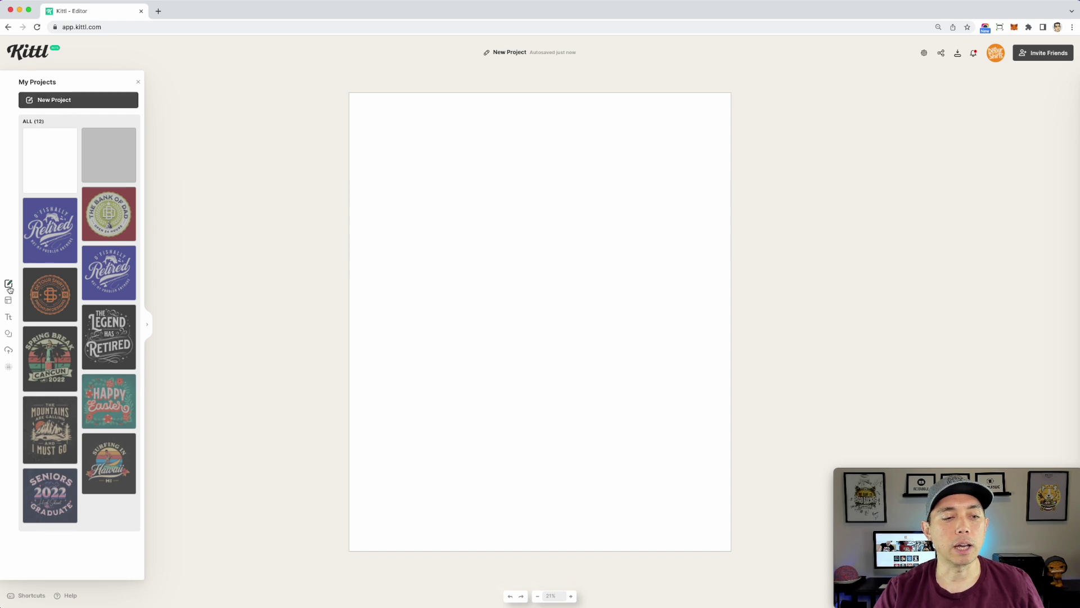
pyautogui.click(9, 302)
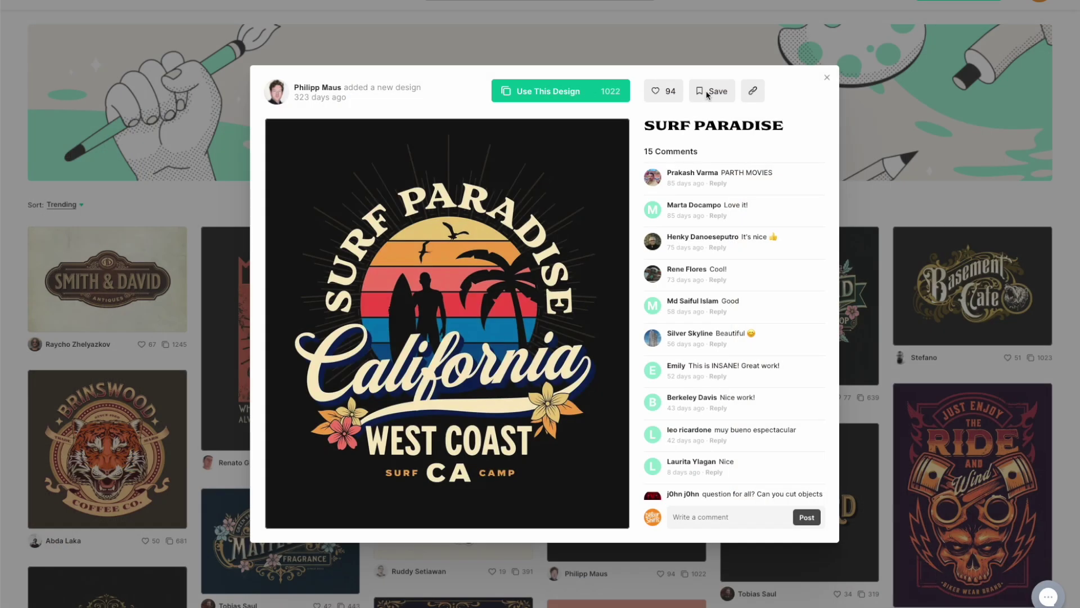
pyautogui.click(706, 91)
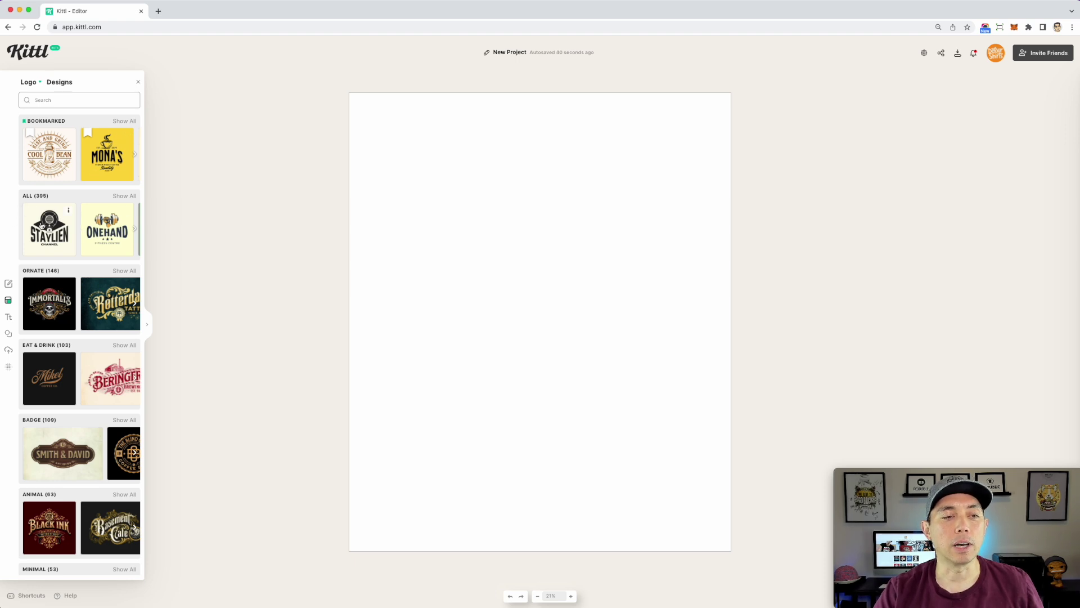
# Look through the logo design categories, the vintage text templates and the element shapes
pyautogui.scroll(-5, 45, 351)
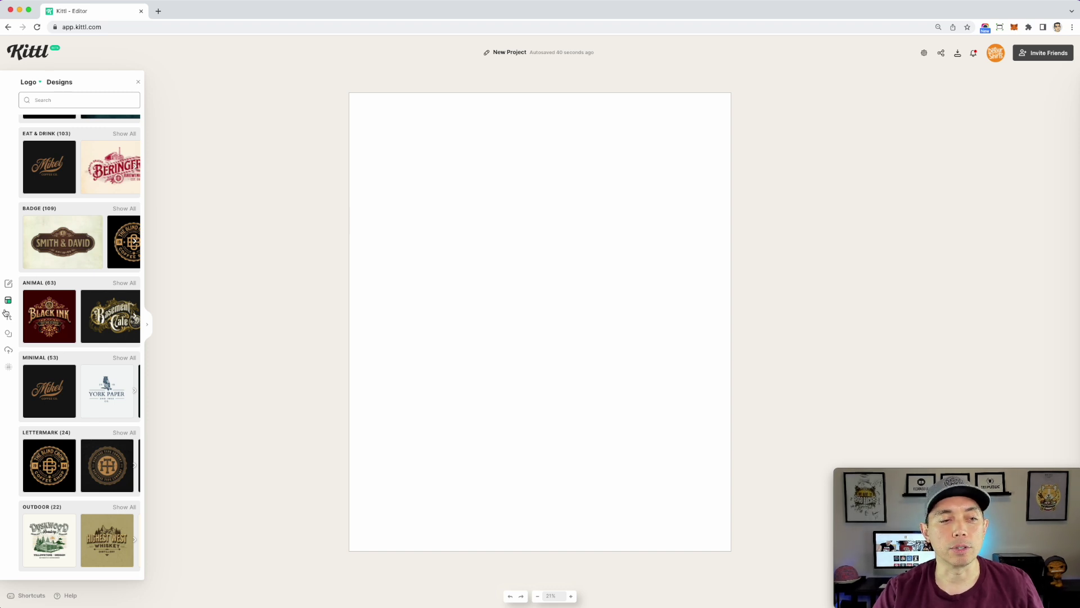
pyautogui.click(7, 318)
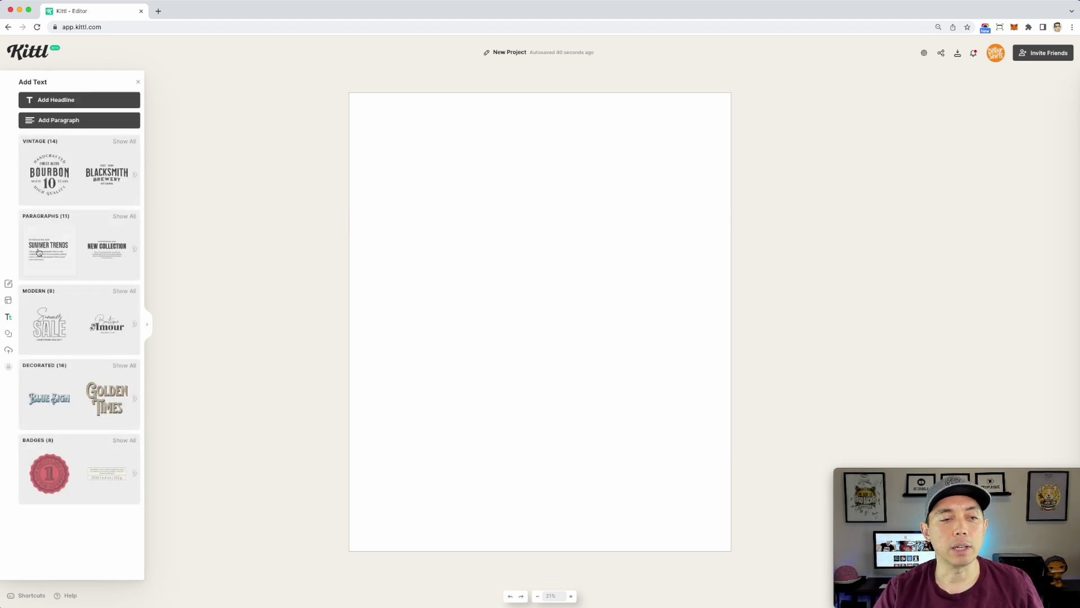
pyautogui.click(122, 142)
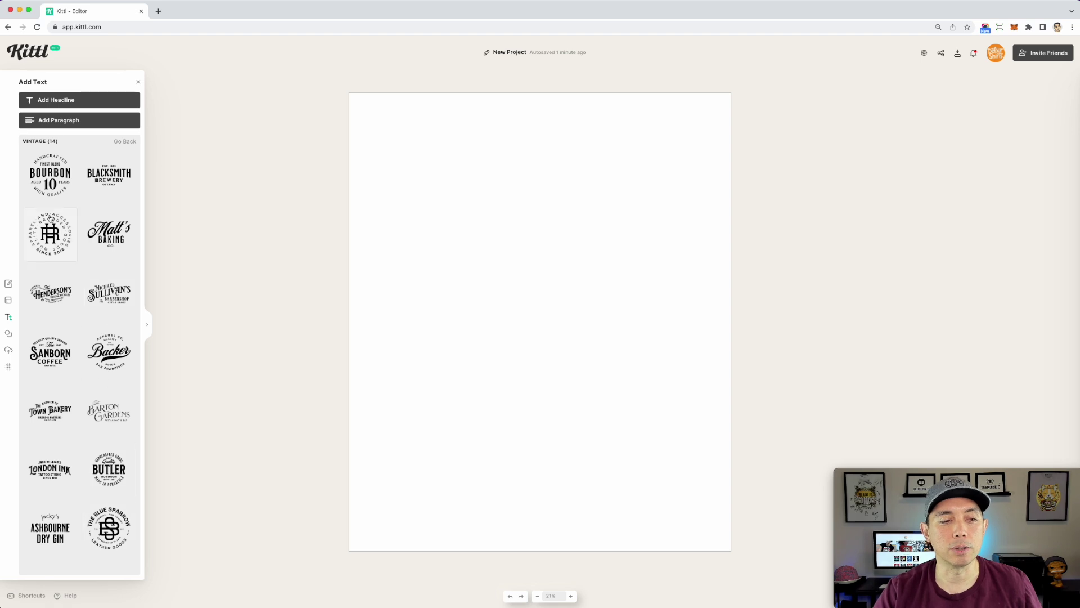
pyautogui.click(9, 335)
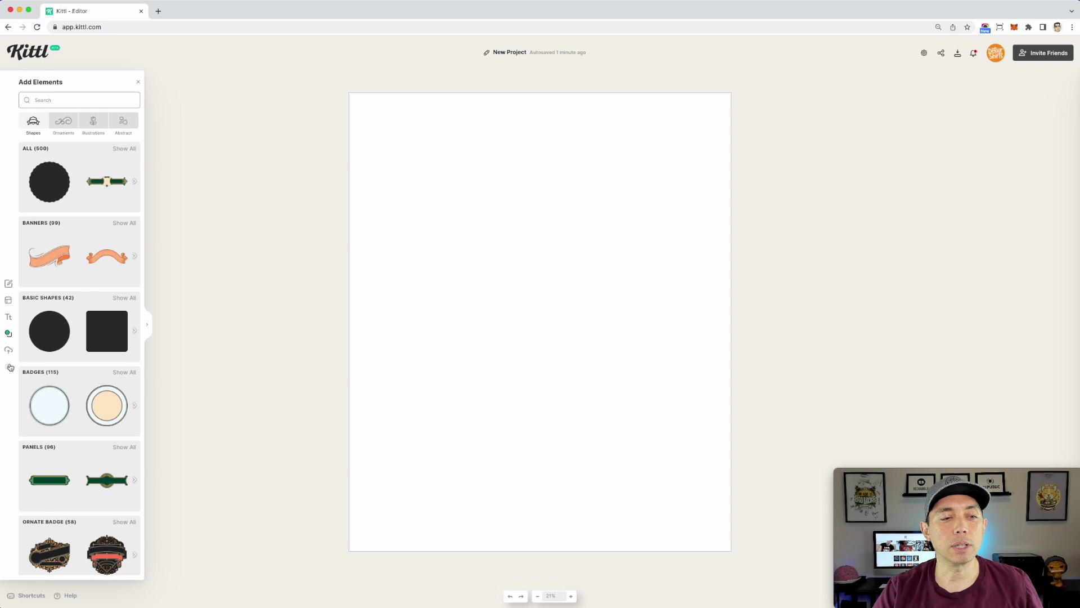
# Replace the blank project with the Blue Sparrow Leather Goods template from the Badge category of logo designs
pyautogui.click(9, 303)
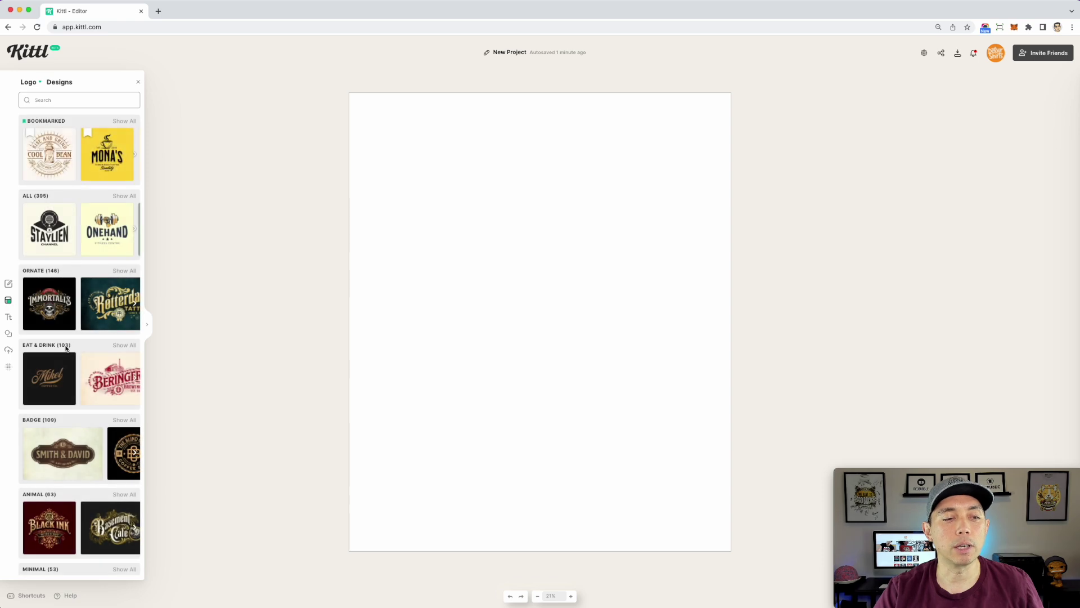
pyautogui.scroll(-2, 65, 346)
pyautogui.click(121, 350)
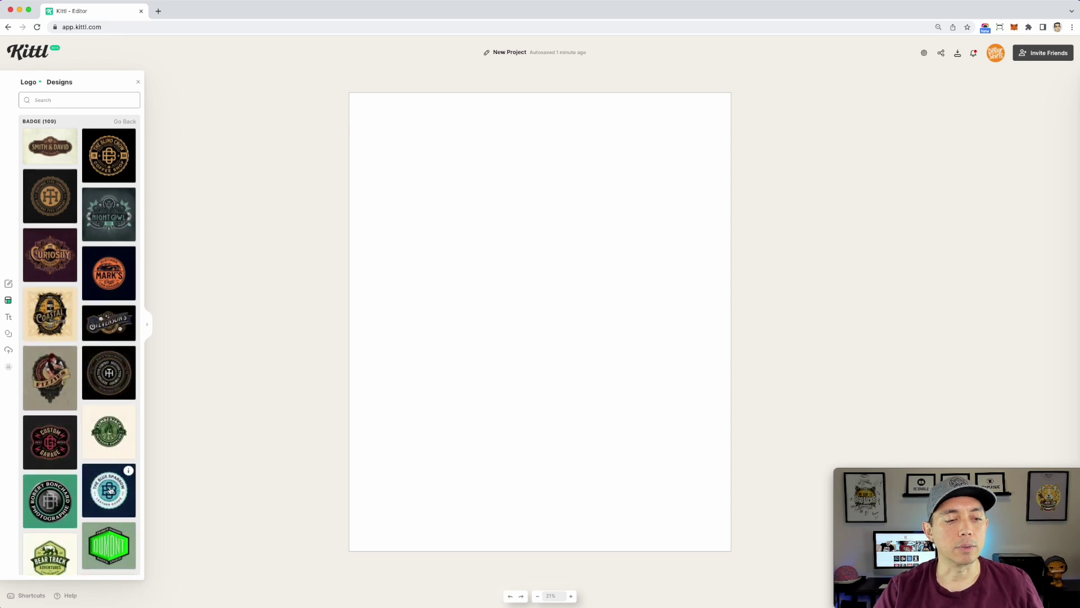
pyautogui.scroll(-15, 77, 338)
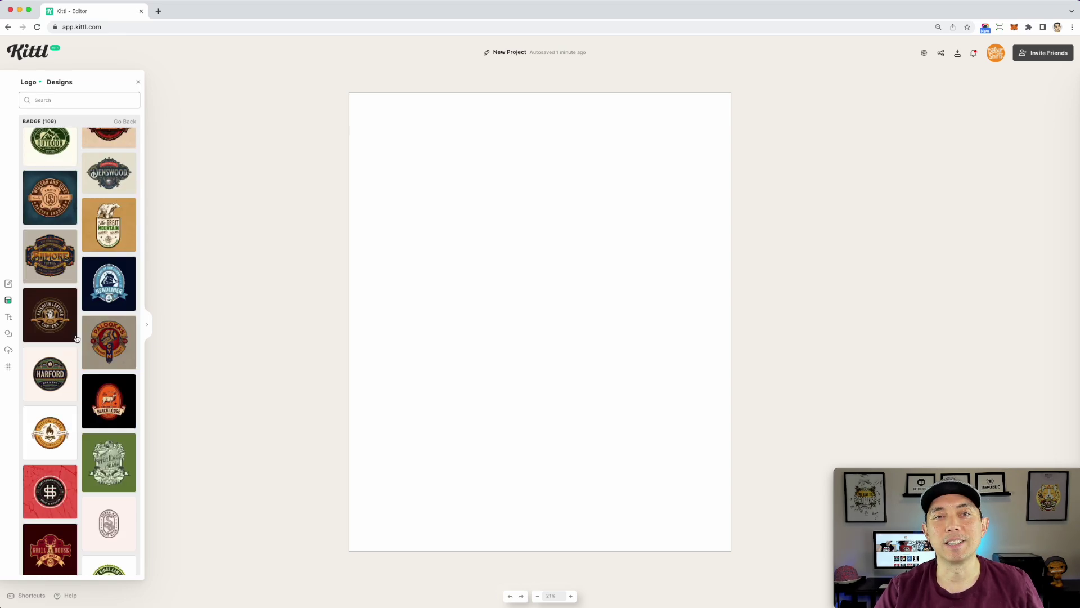
pyautogui.scroll(-15, 77, 339)
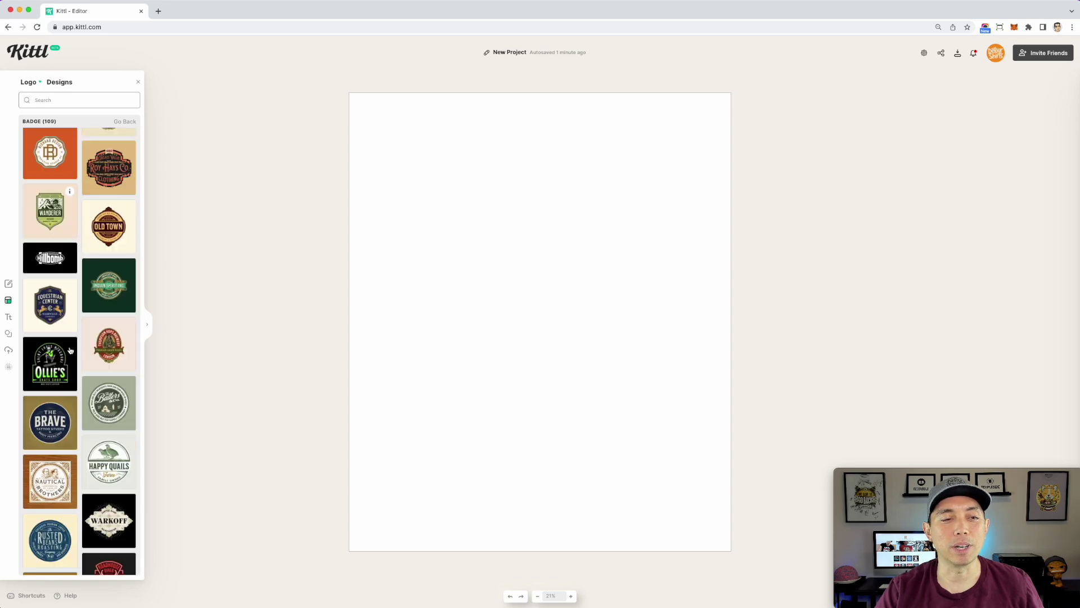
pyautogui.scroll(-5, 71, 349)
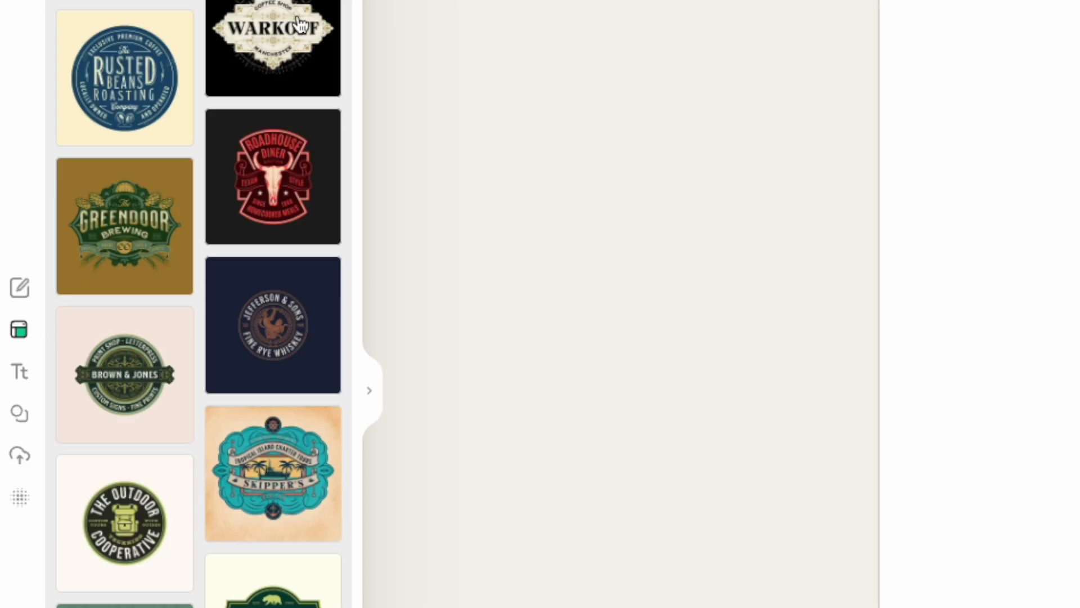
pyautogui.scroll(2, 73, 96)
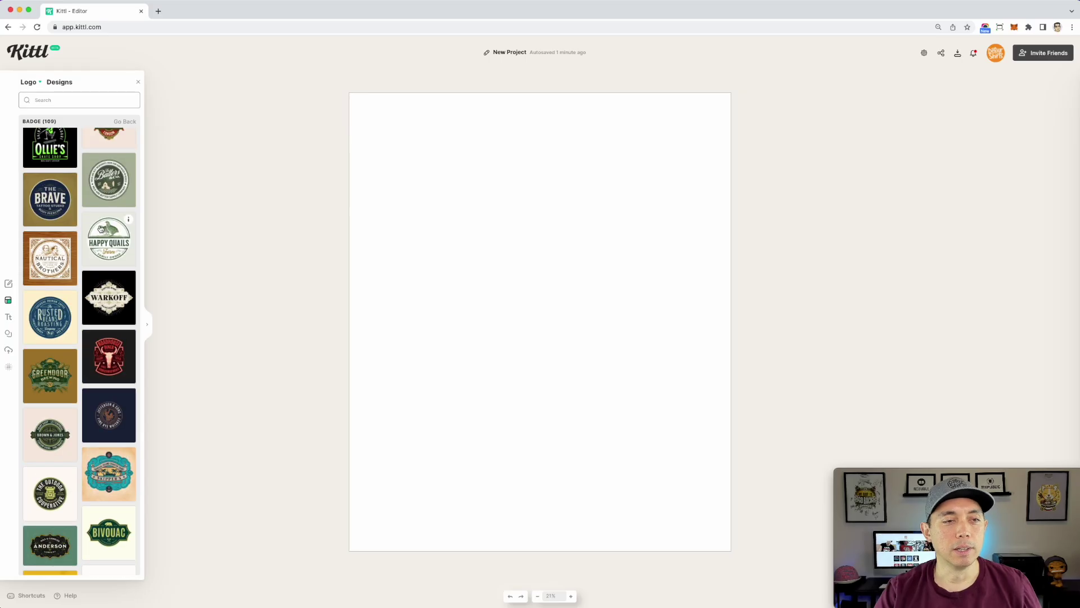
pyautogui.scroll(5, 226, 148)
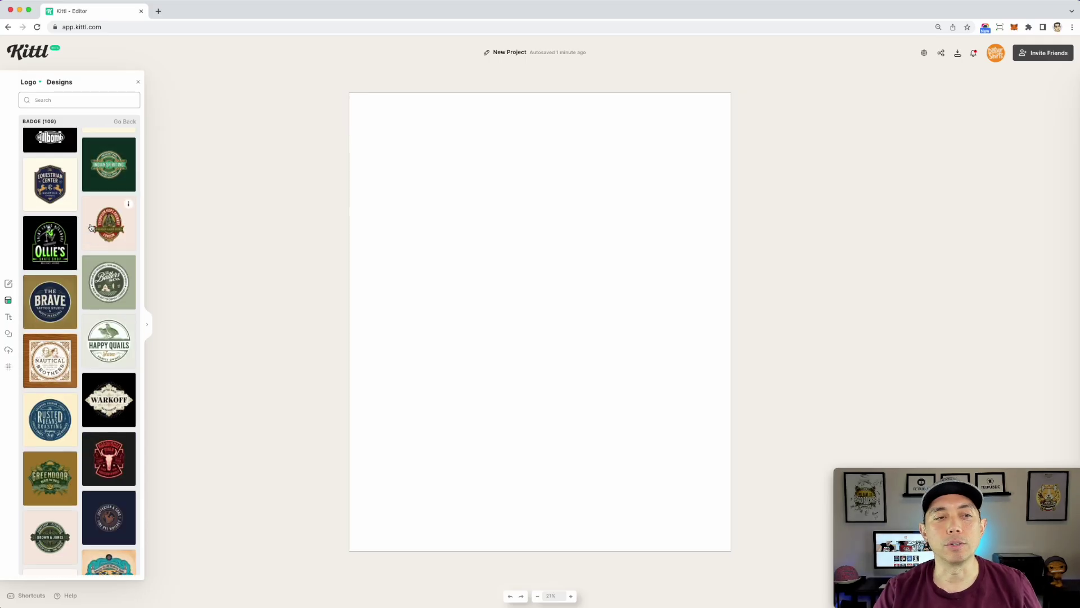
pyautogui.scroll(6, 91, 226)
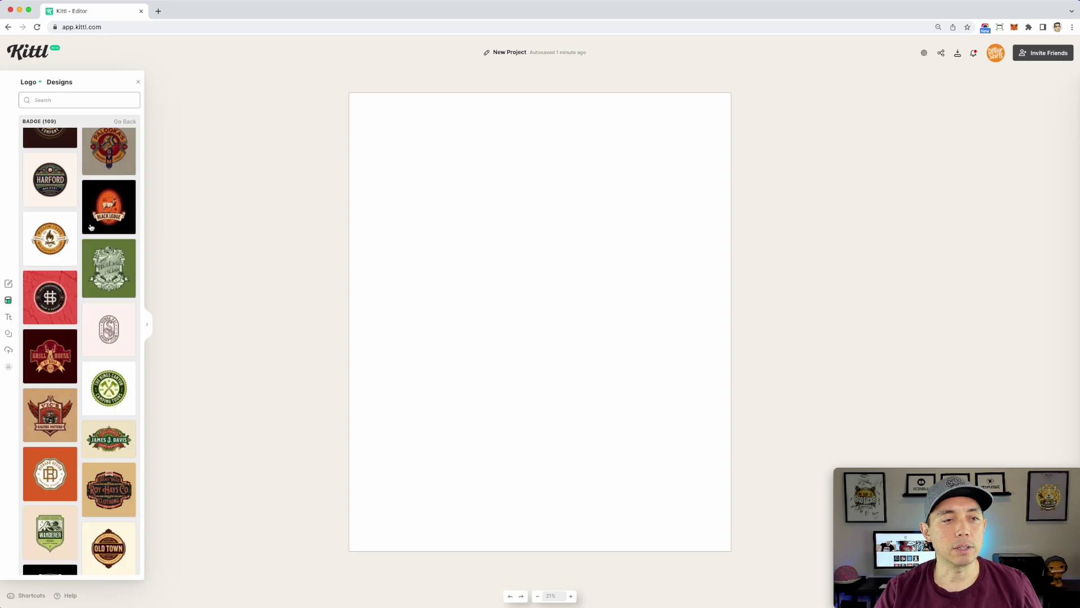
pyautogui.scroll(10, 91, 227)
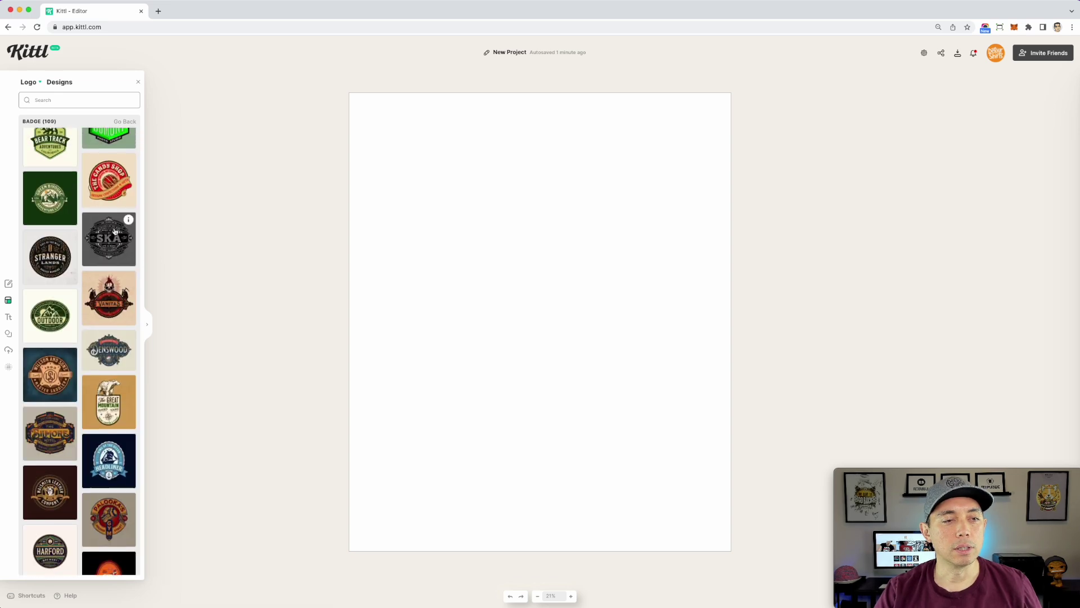
pyautogui.click(114, 206)
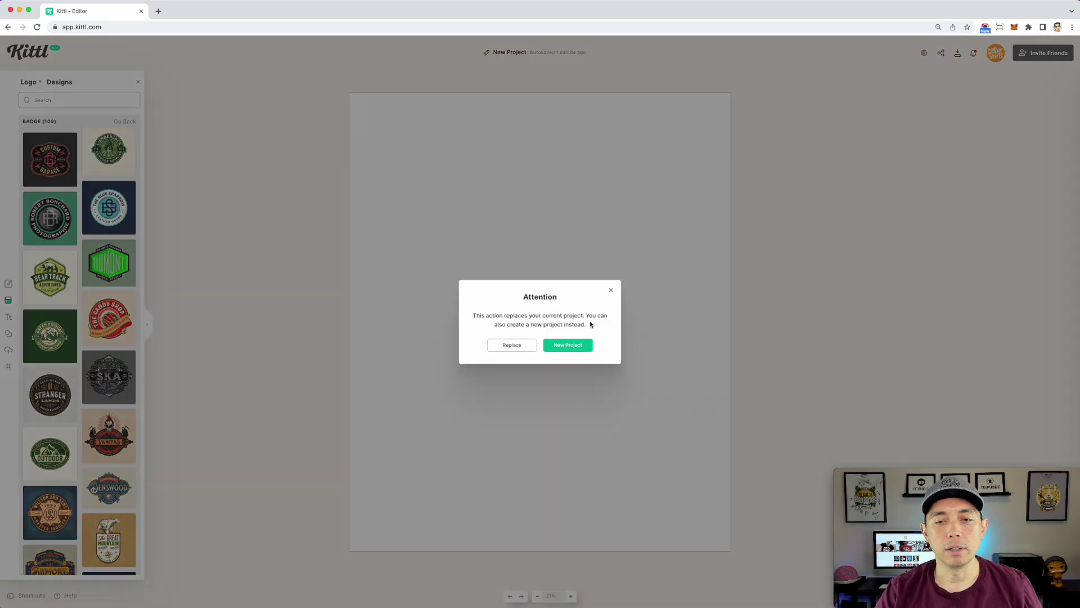
pyautogui.click(514, 344)
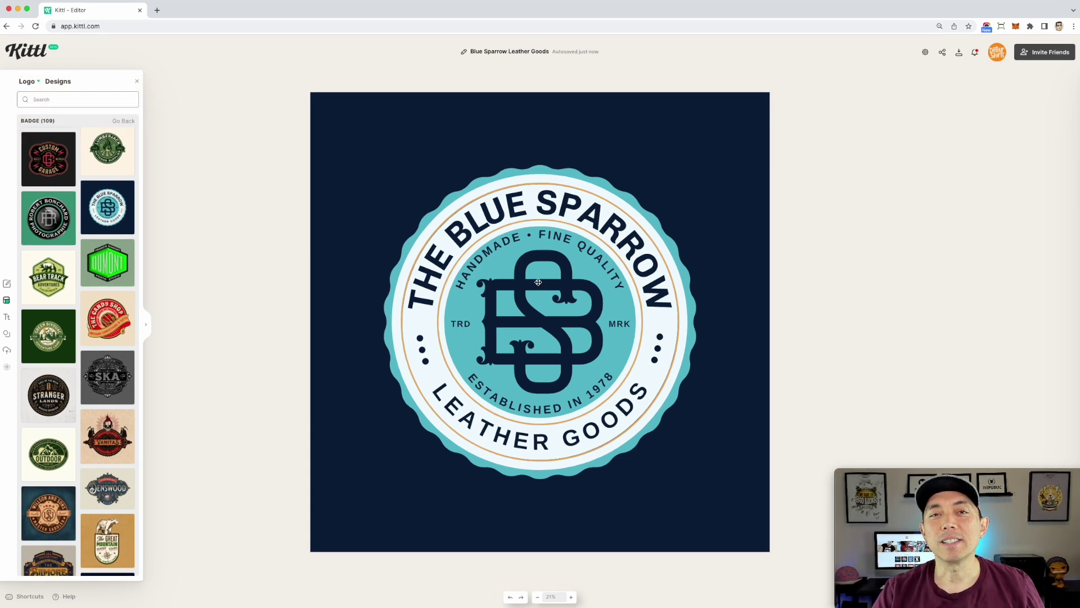
# Change the monogram letters in the middle of the badge to DB
pyautogui.click(537, 282)
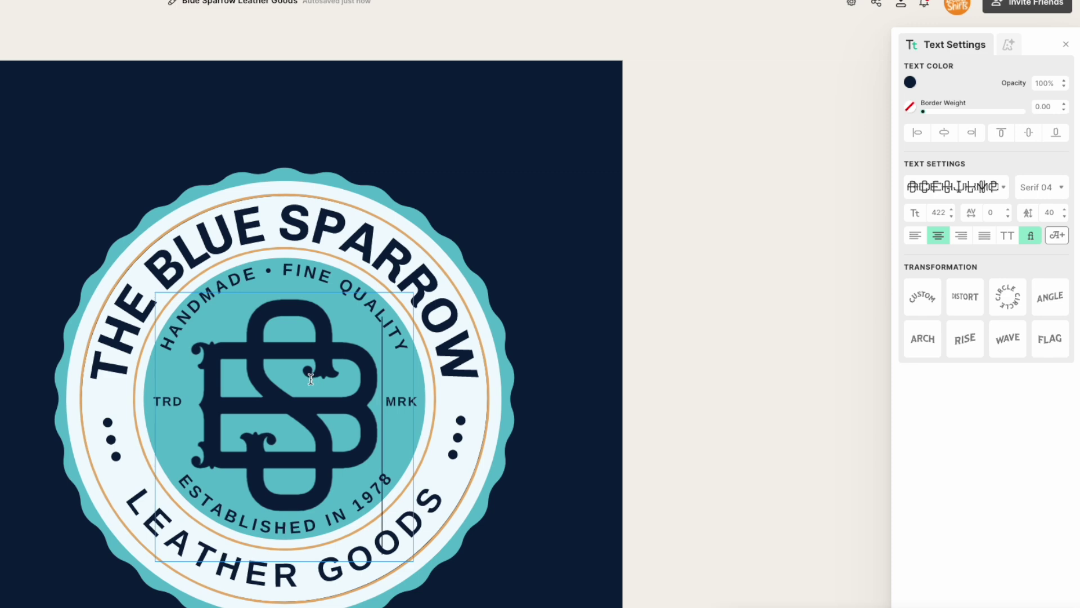
pyautogui.doubleClick(310, 378)
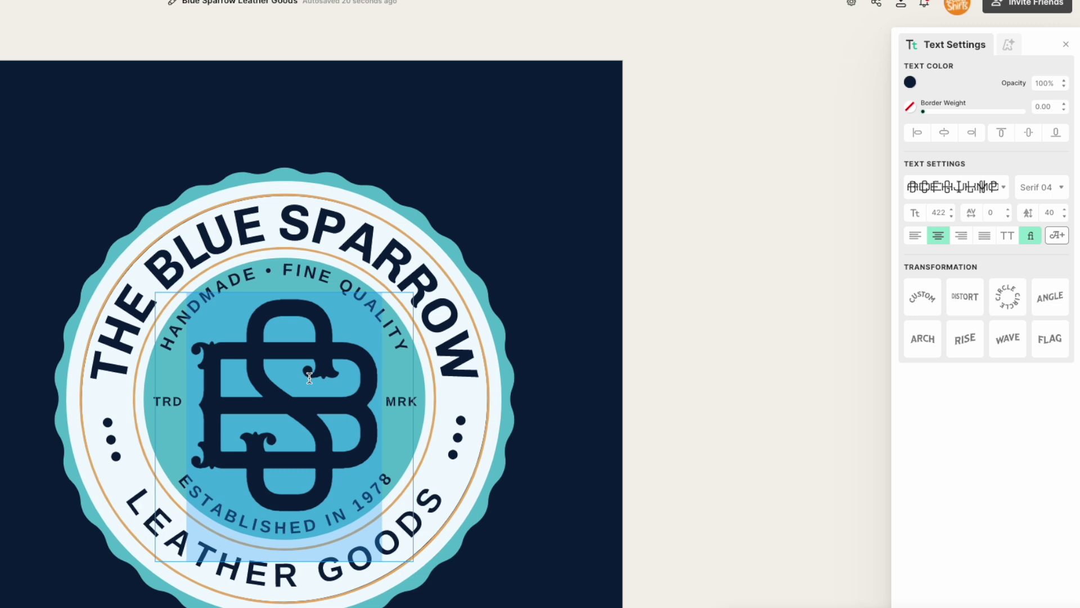
pyautogui.write('DB')
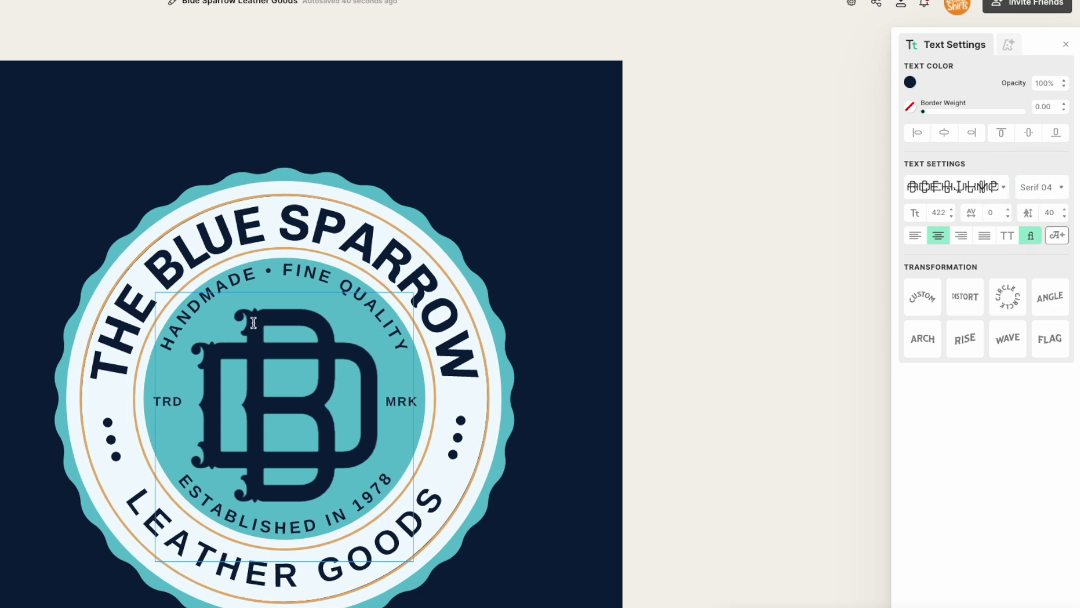
# Compare the Serif 02, Serif 03 and Serif 01 styles on the DB monogram, apply Serif 03, and recentre the monogram in the inner circle
pyautogui.click(1055, 196)
pyautogui.click(1033, 214)
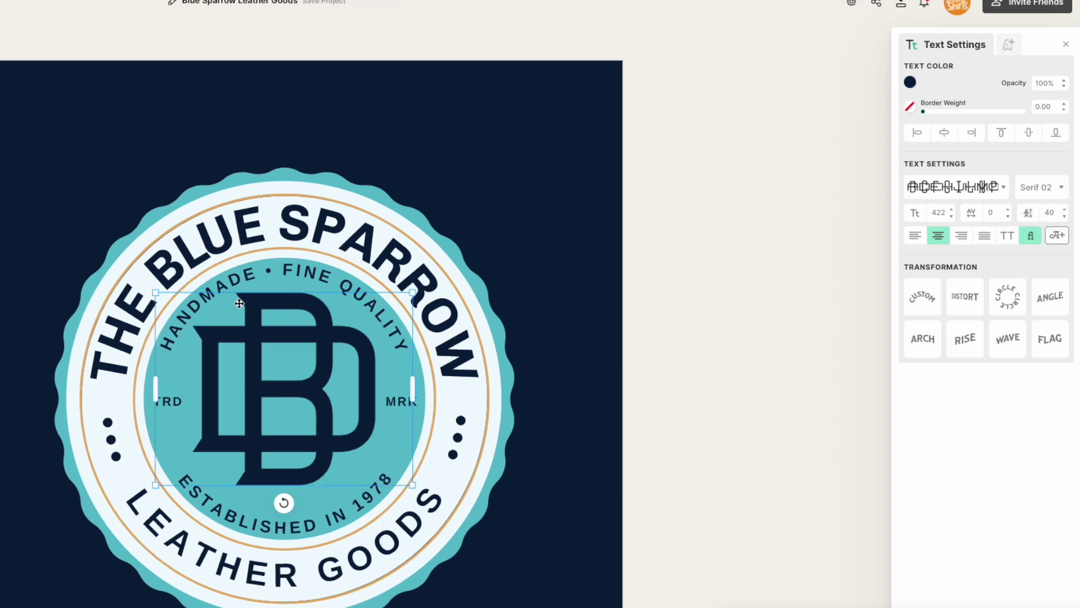
pyautogui.click(1042, 186)
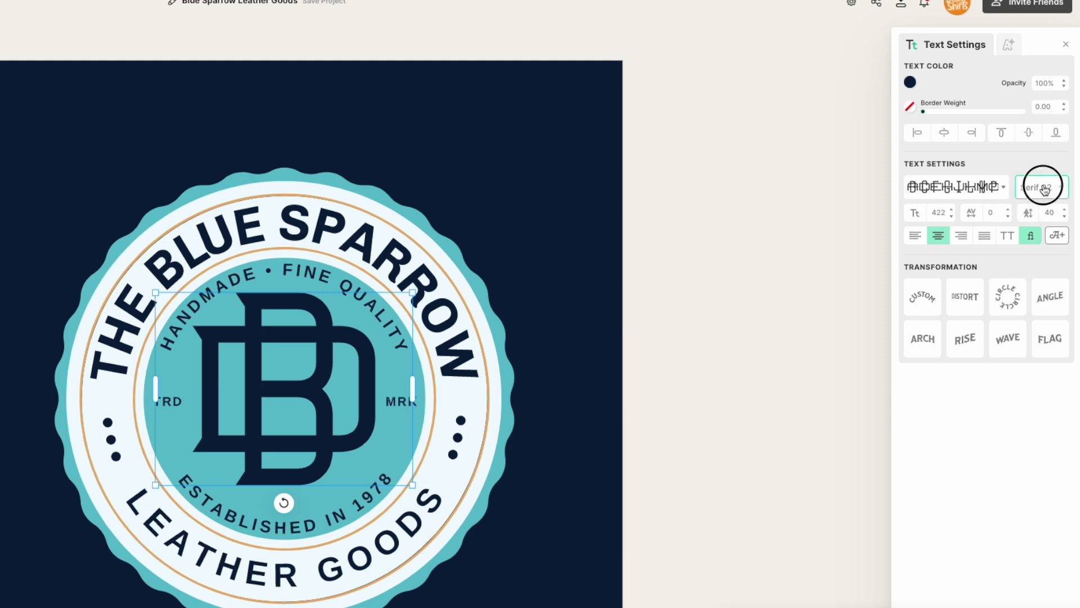
pyautogui.click(1038, 227)
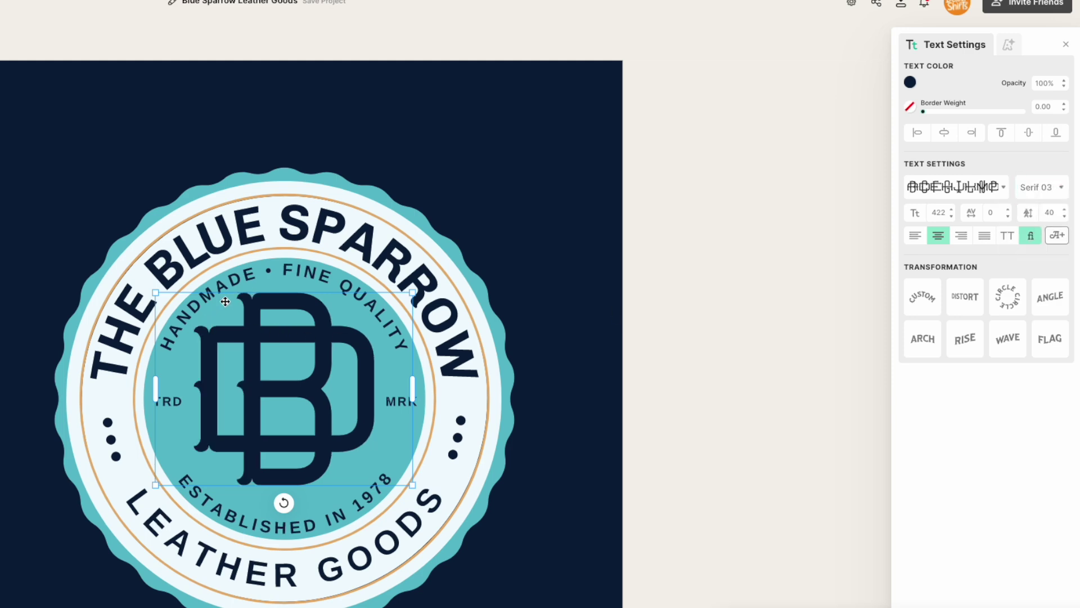
pyautogui.click(1041, 186)
pyautogui.click(1032, 248)
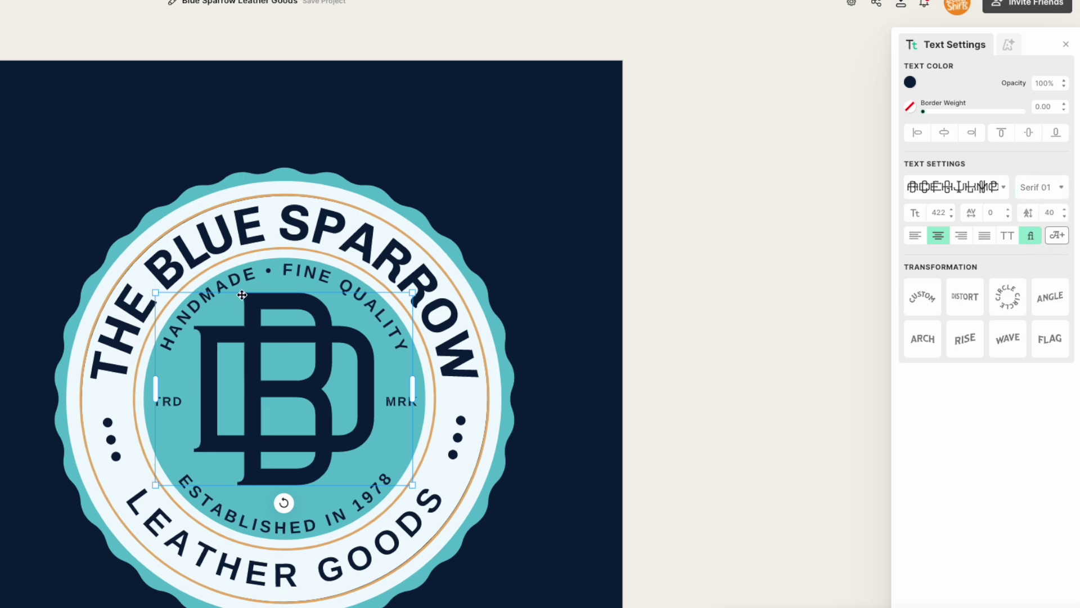
pyautogui.click(1059, 187)
pyautogui.click(1020, 224)
pyautogui.moveTo(286, 390); pyautogui.dragTo(295, 392)
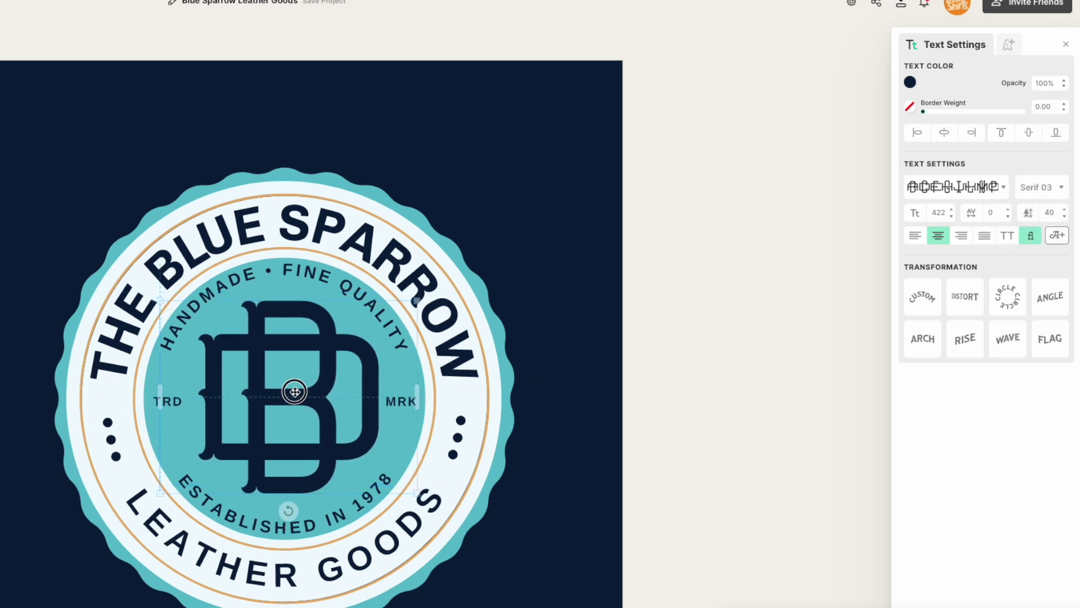
# Replace the upper curved text THE BLUE SPARROW with "The bank of dad"
pyautogui.click(335, 229)
pyautogui.doubleClick(335, 229)
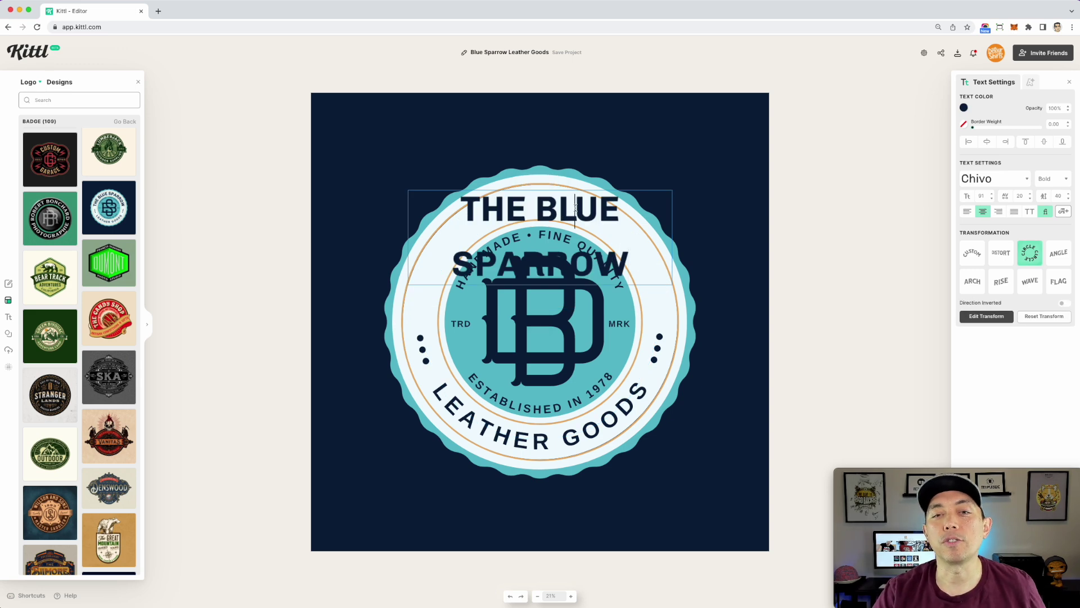
pyautogui.doubleClick(575, 208)
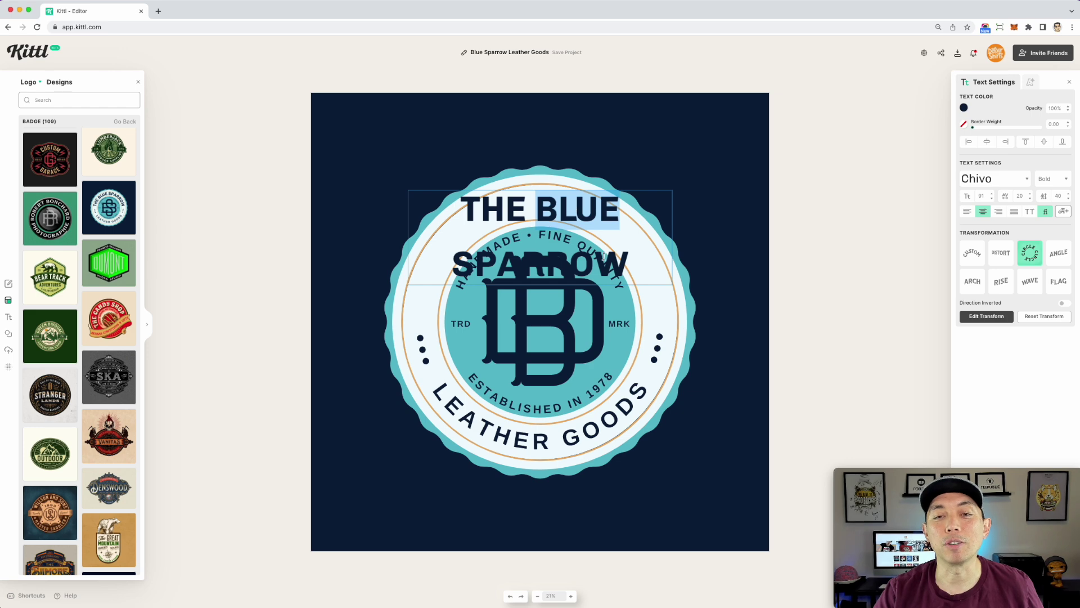
pyautogui.tripleClick(571, 216)
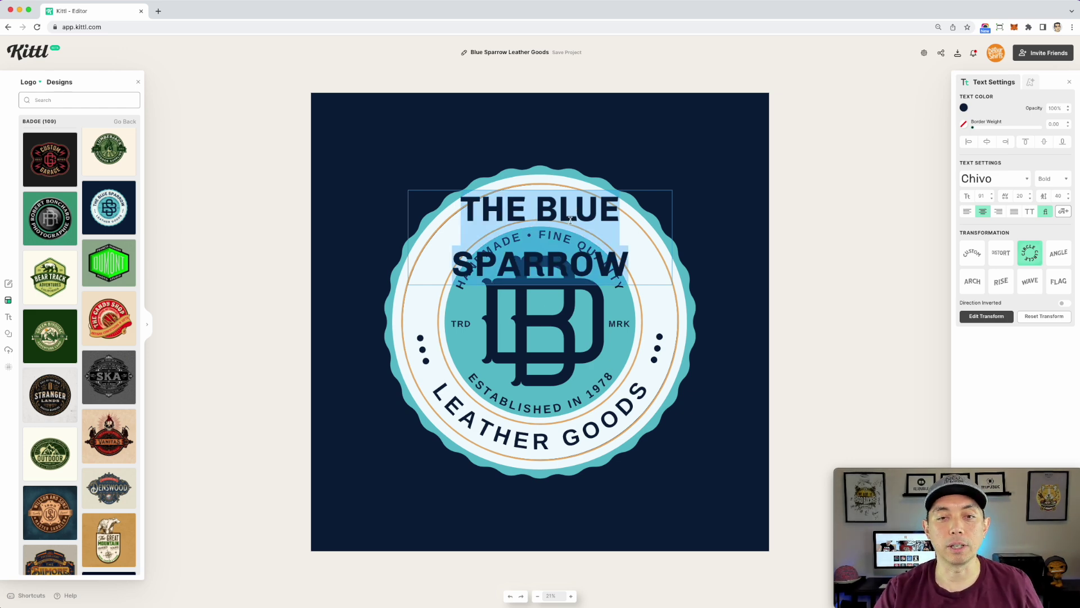
pyautogui.write('The ')
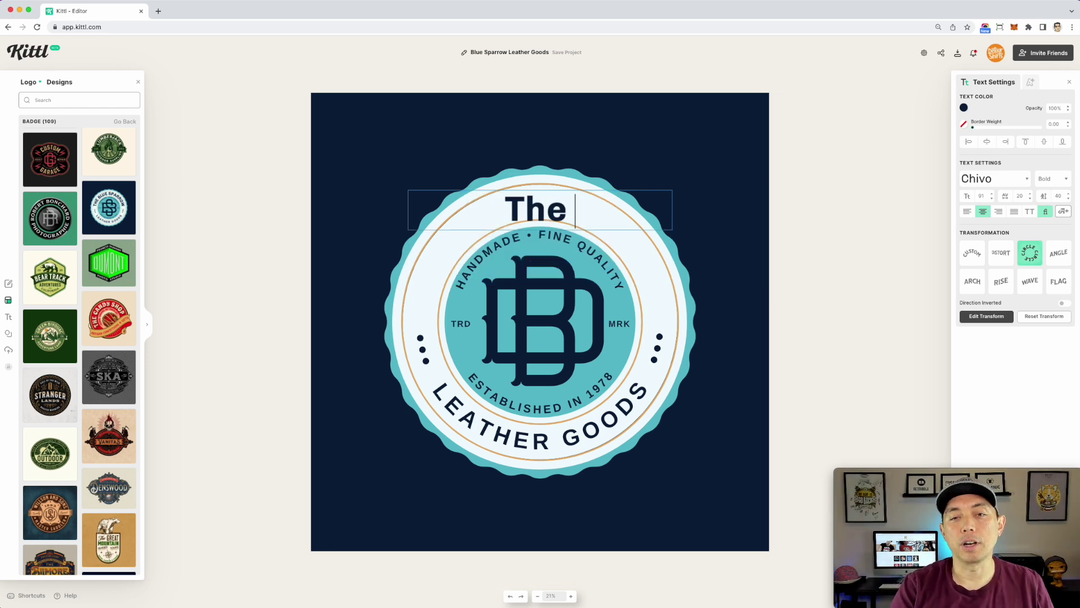
pyautogui.write('bank of dad')
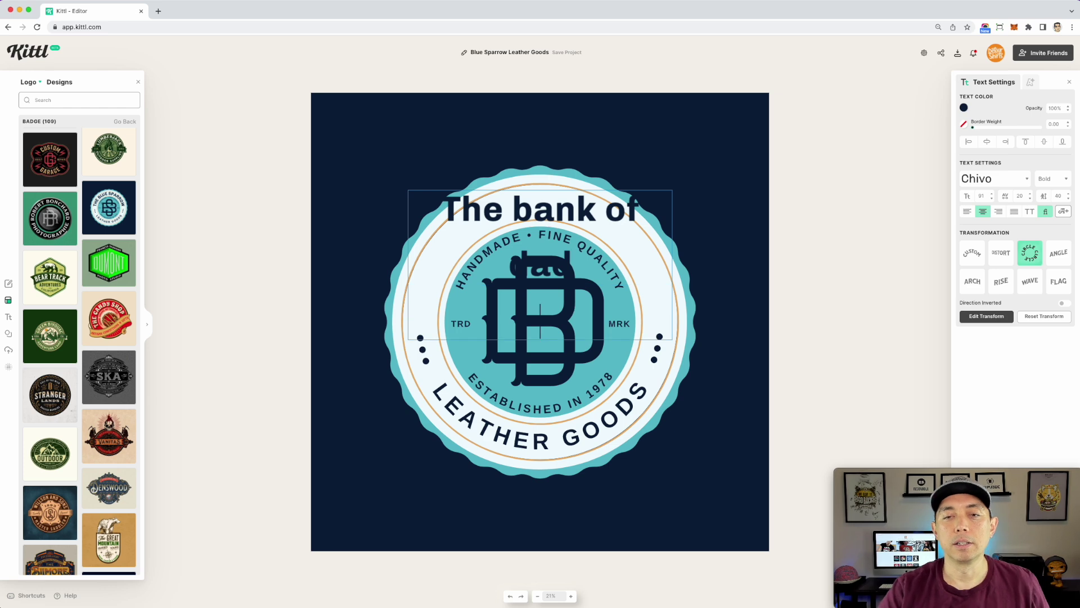
pyautogui.click(633, 190)
# Change the typeface of the upper curved text to Brookfield
pyautogui.doubleClick(550, 205)
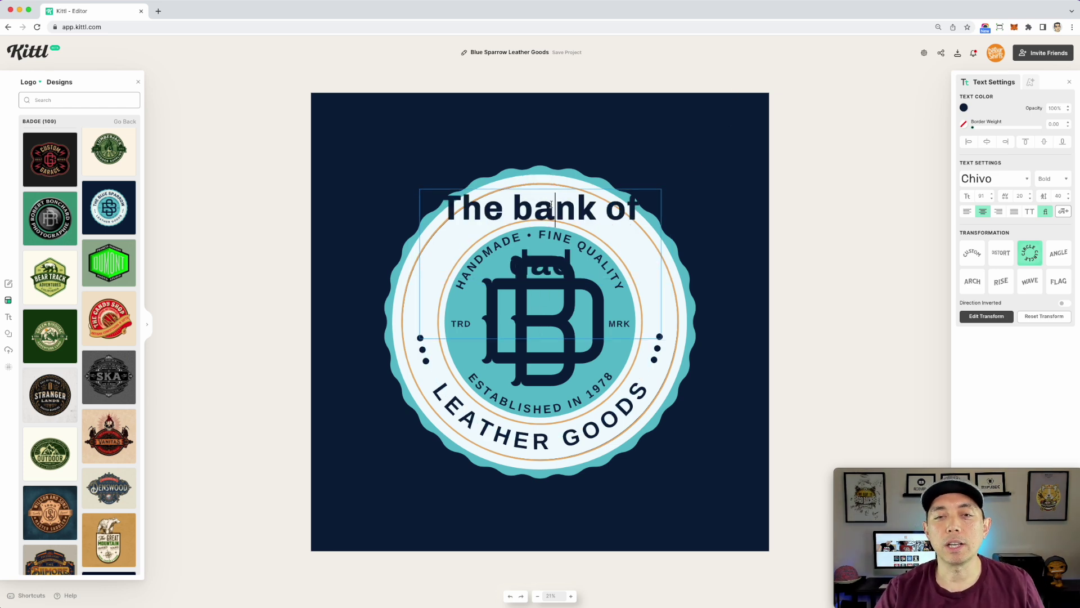
pyautogui.press('super+a')
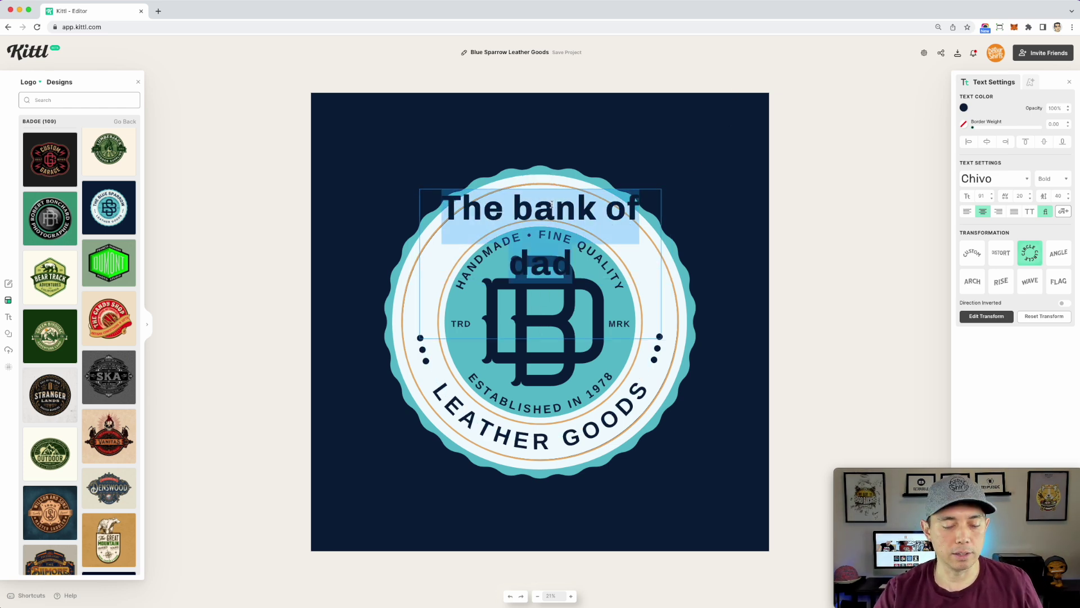
pyautogui.click(1017, 180)
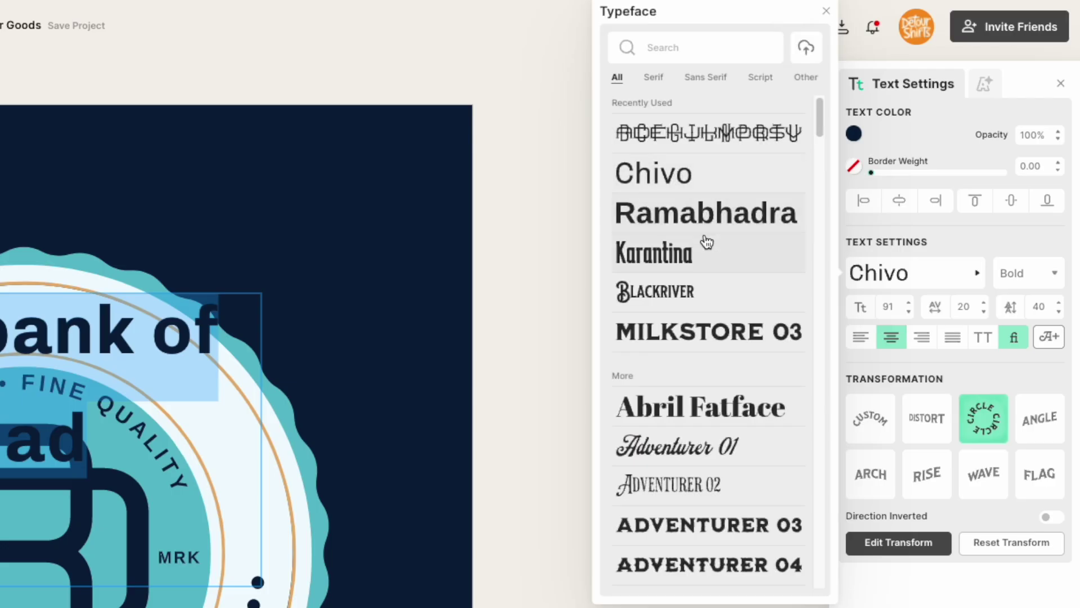
pyautogui.scroll(-1, 906, 181)
pyautogui.scroll(-15, 740, 279)
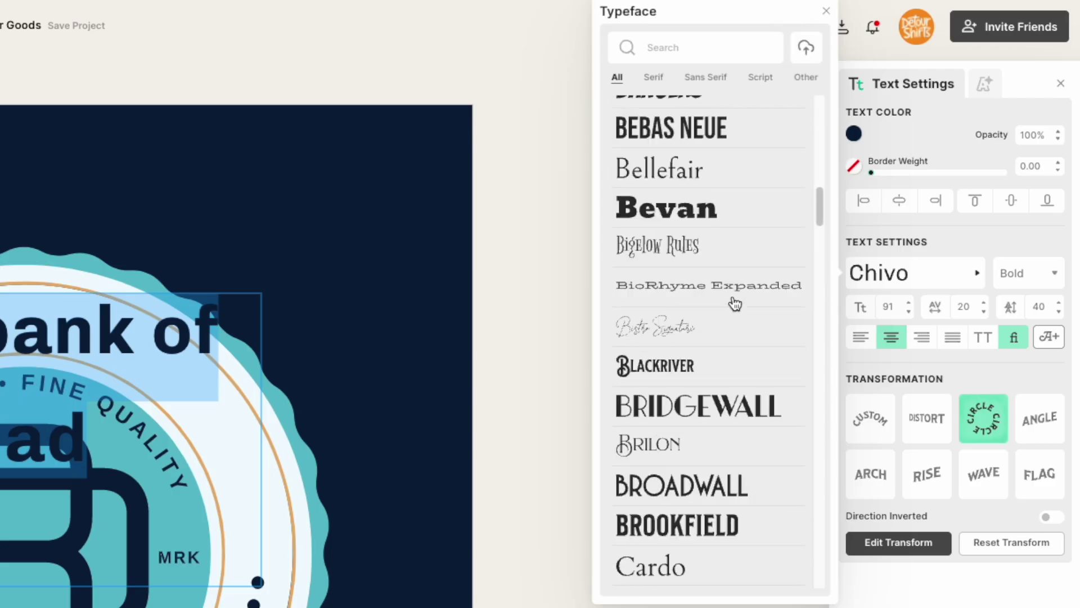
pyautogui.scroll(-1, 735, 304)
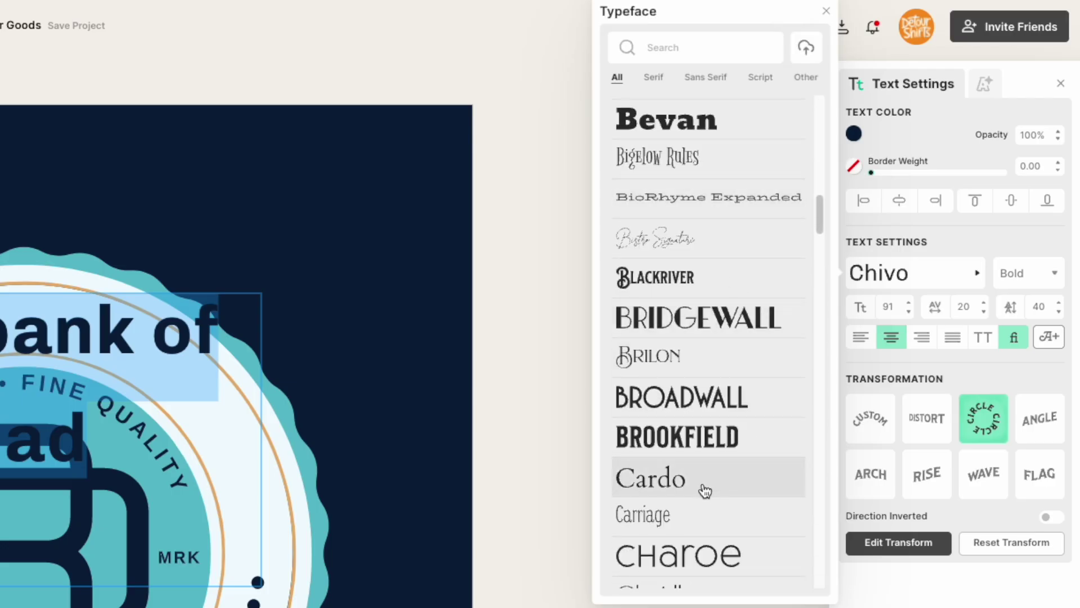
pyautogui.click(715, 439)
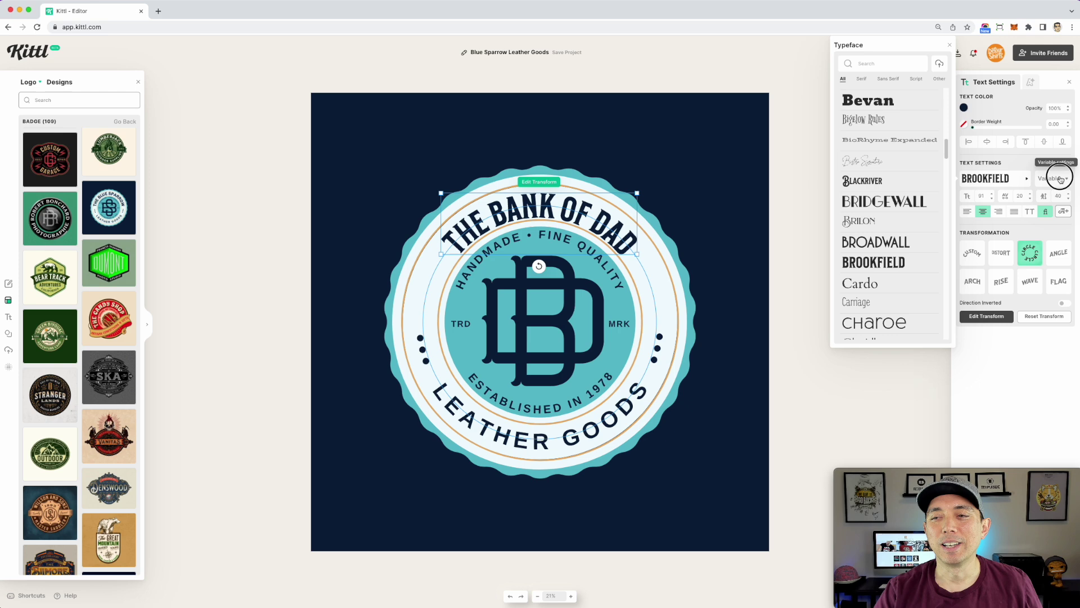
# Widen the upper curved text by setting its variable font width to 758
pyautogui.click(1025, 112)
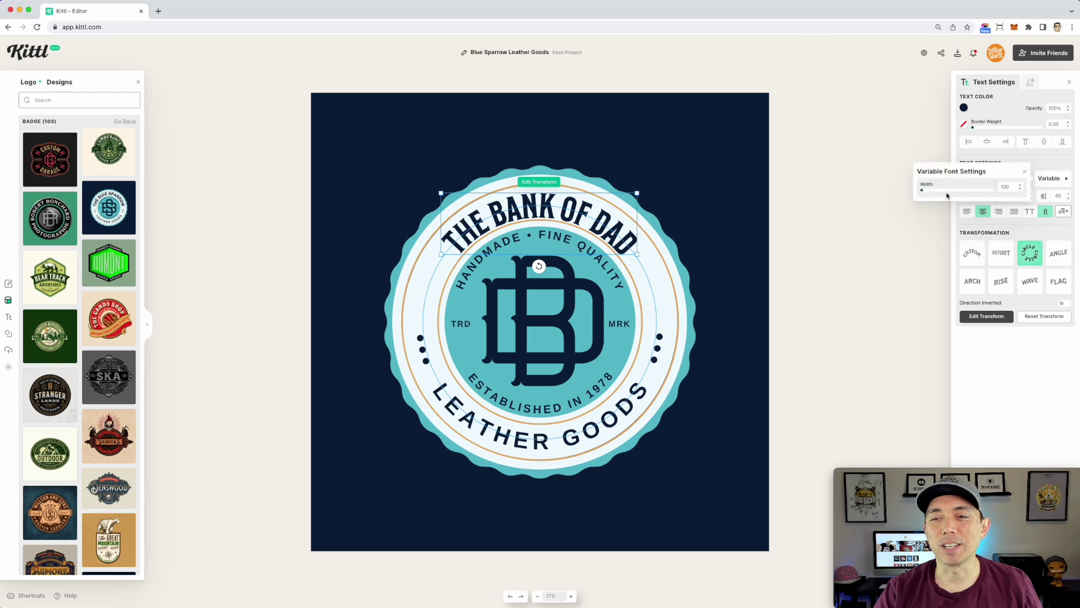
pyautogui.moveTo(925, 194); pyautogui.dragTo(980, 189)
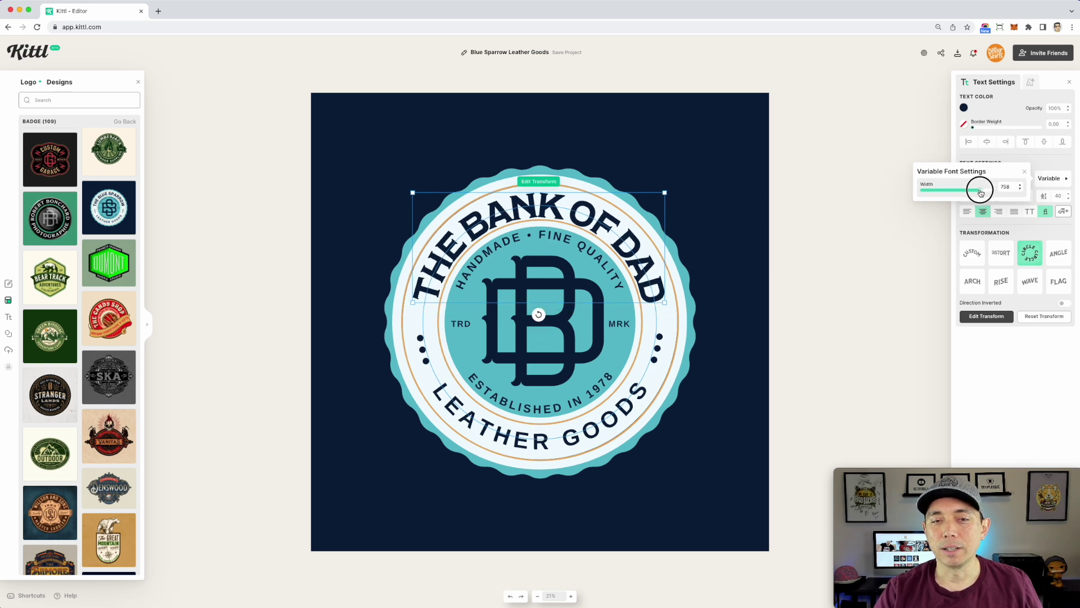
pyautogui.click(1048, 167)
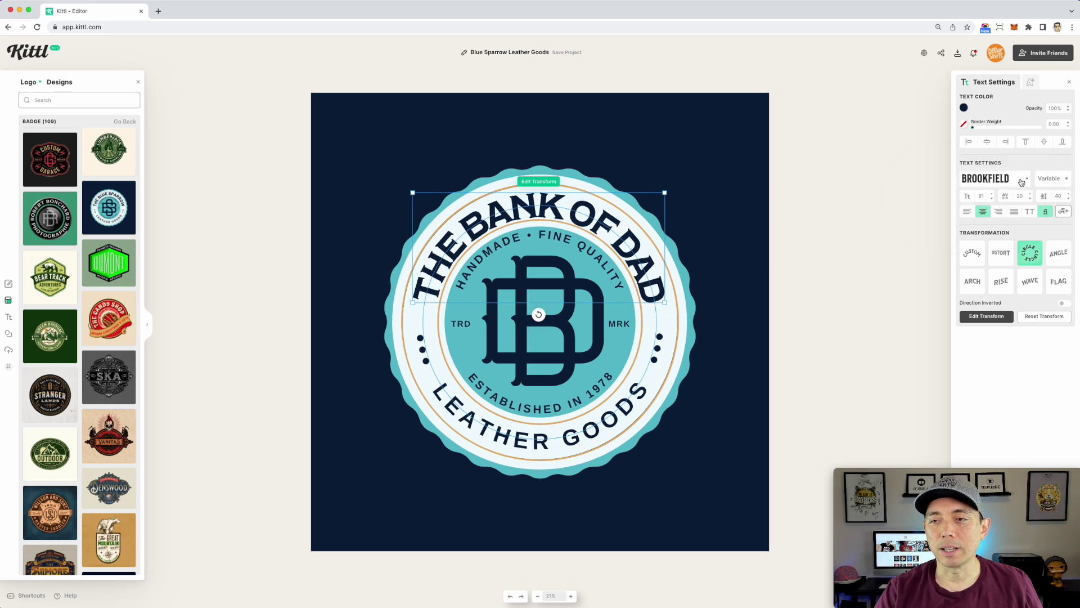
# Enlarge the upper curved text to font size 102 so that it fills the white ring
pyautogui.click(993, 194)
pyautogui.click(992, 194)
pyautogui.click(993, 194)
pyautogui.click(993, 194)
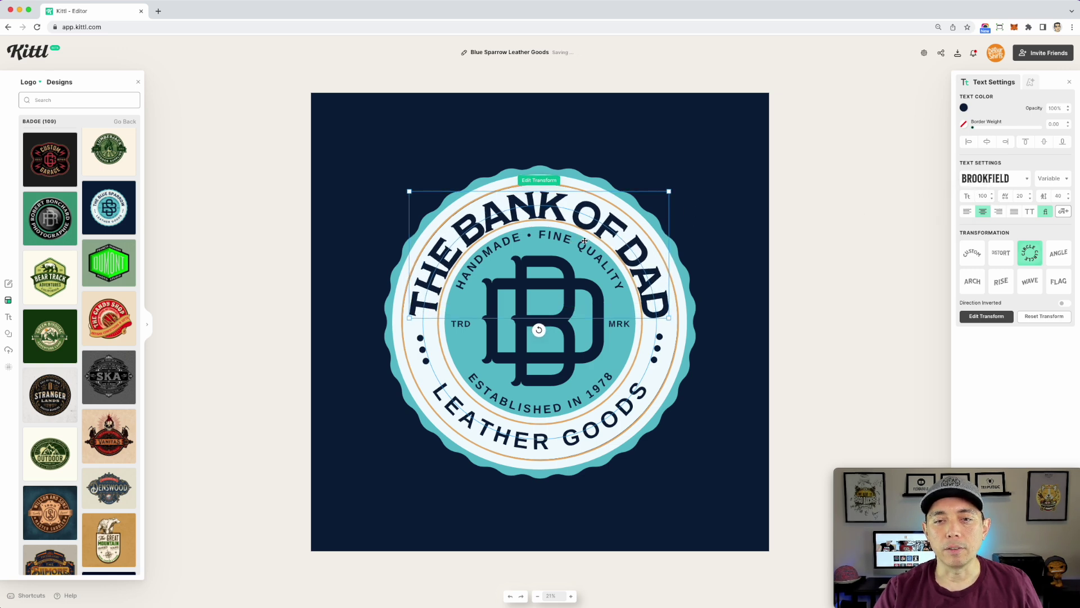
pyautogui.moveTo(670, 191); pyautogui.dragTo(672, 189)
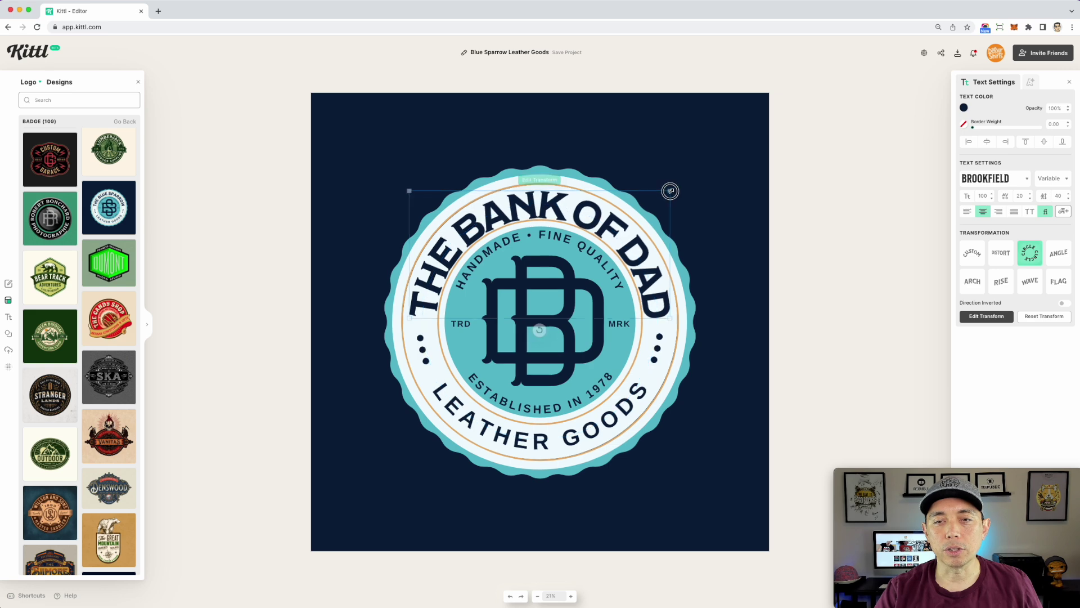
pyautogui.moveTo(408, 189); pyautogui.dragTo(406, 189)
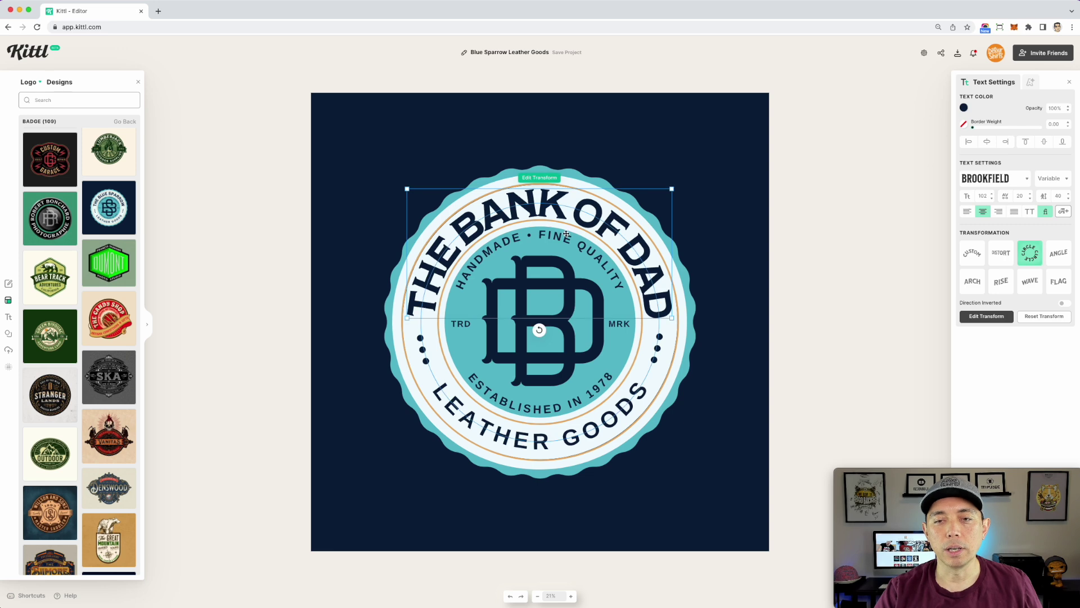
# Set the letter spacing of the upper curved text to 96
pyautogui.doubleClick(587, 222)
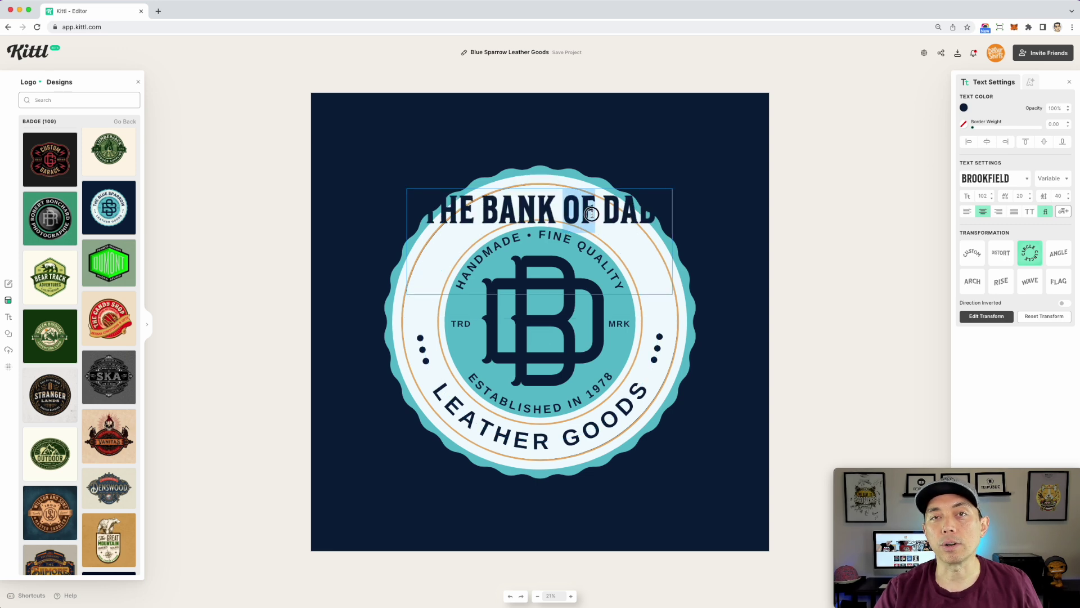
pyautogui.tripleClick(628, 209)
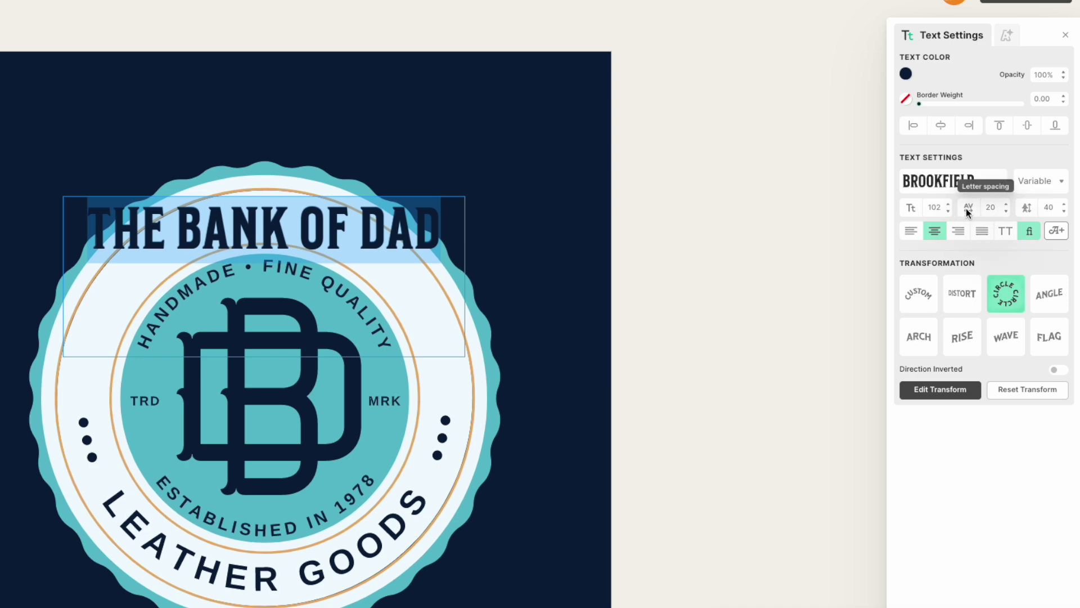
pyautogui.click(1006, 204)
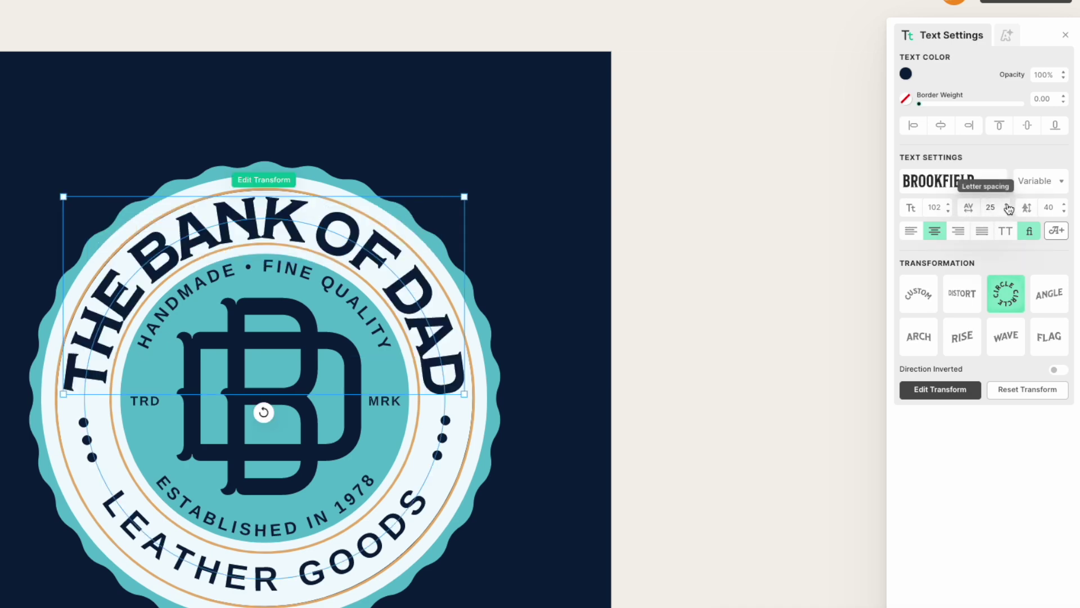
pyautogui.click(1007, 206)
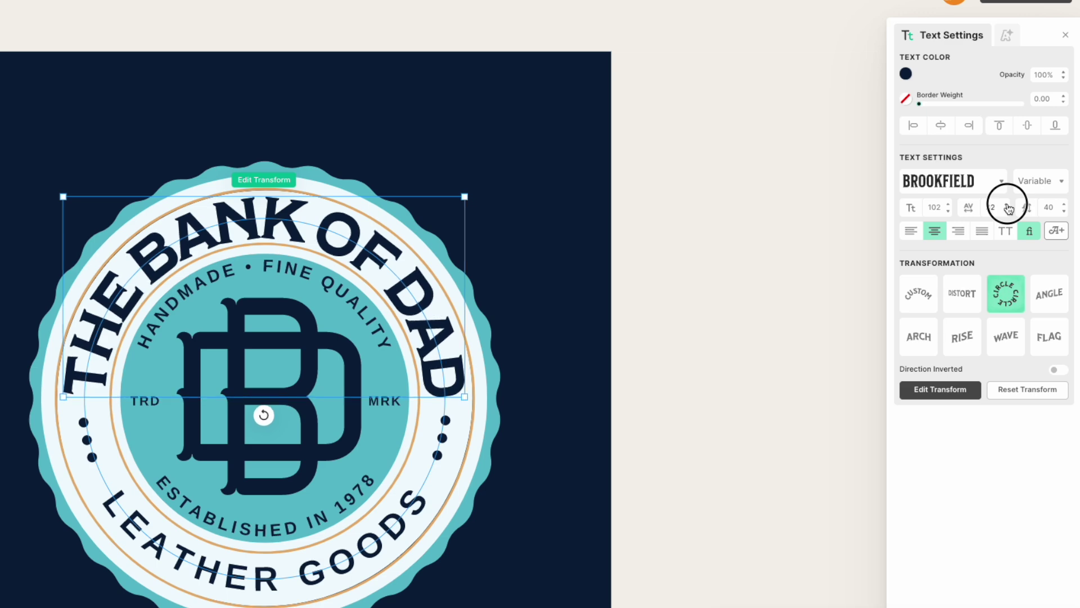
pyautogui.click(1007, 204)
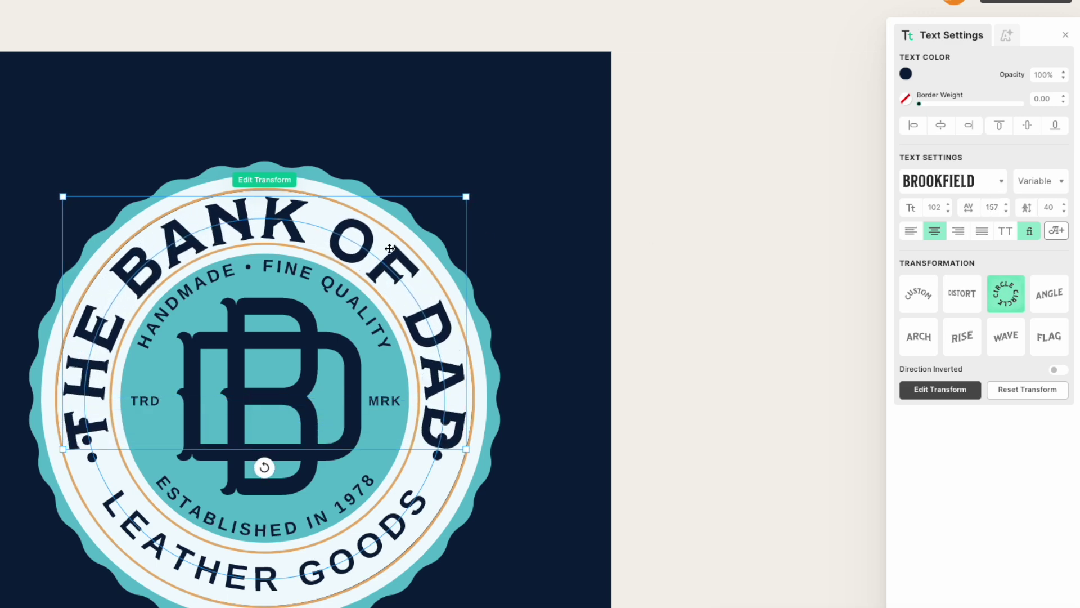
pyautogui.click(1007, 212)
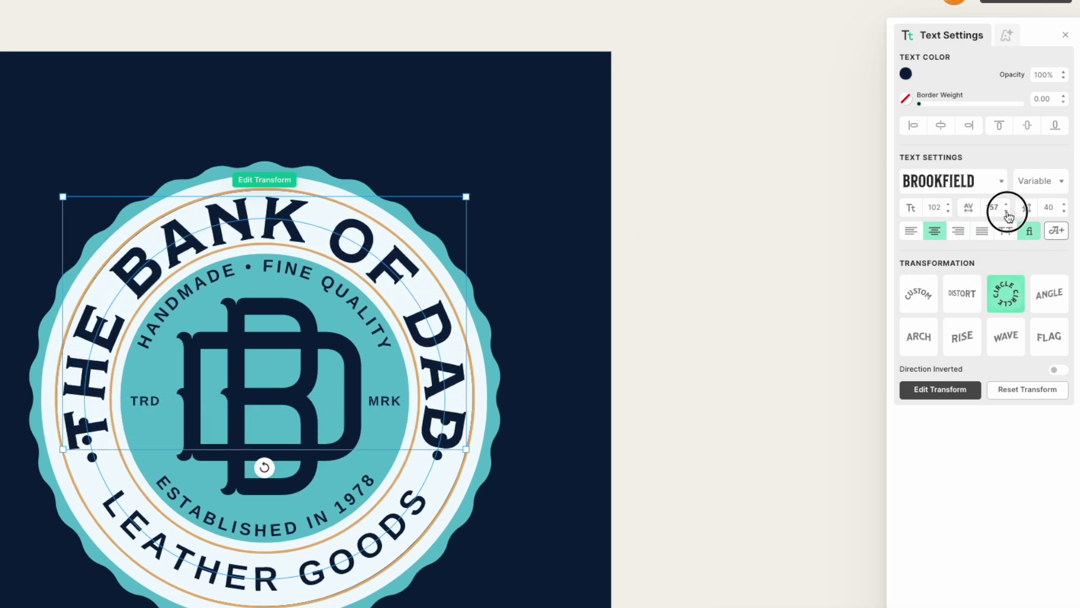
pyautogui.click(1006, 213)
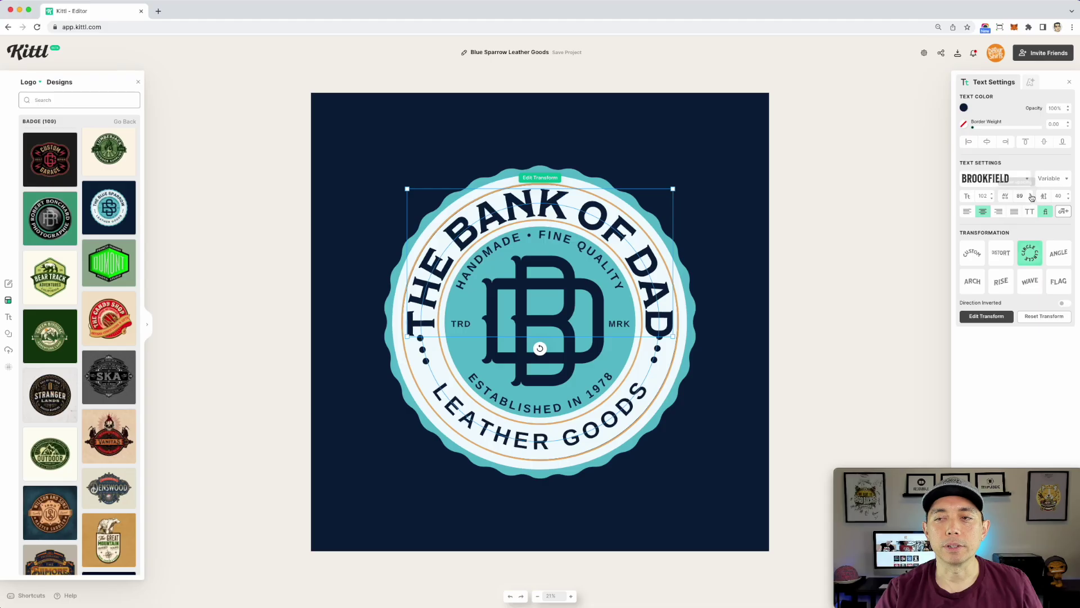
pyautogui.click(1006, 204)
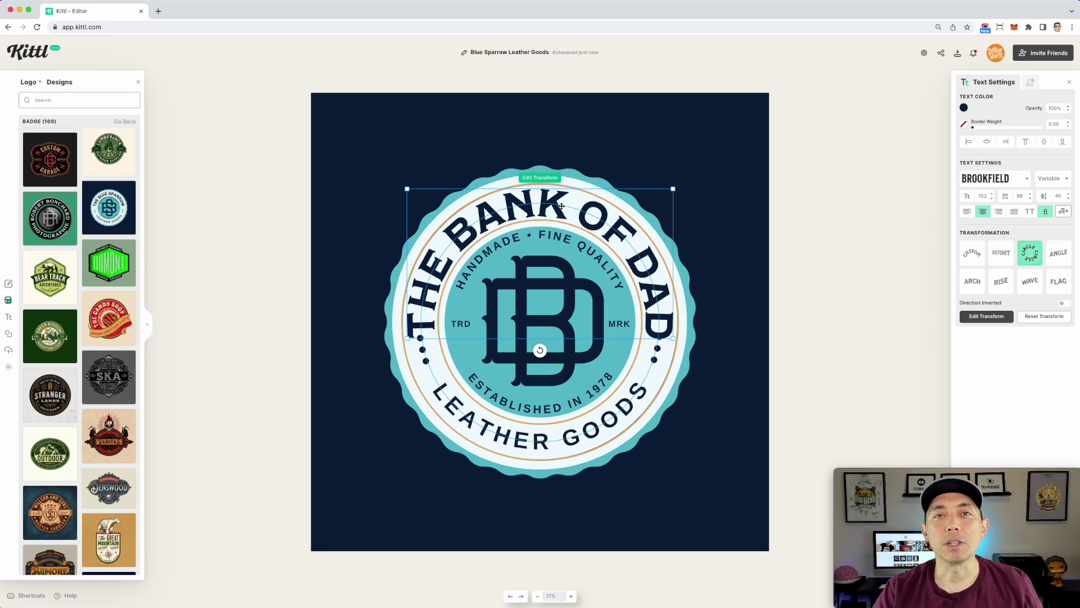
# Replace the words between the dots in the lower curved text with "open 24 hours"
pyautogui.click(576, 443)
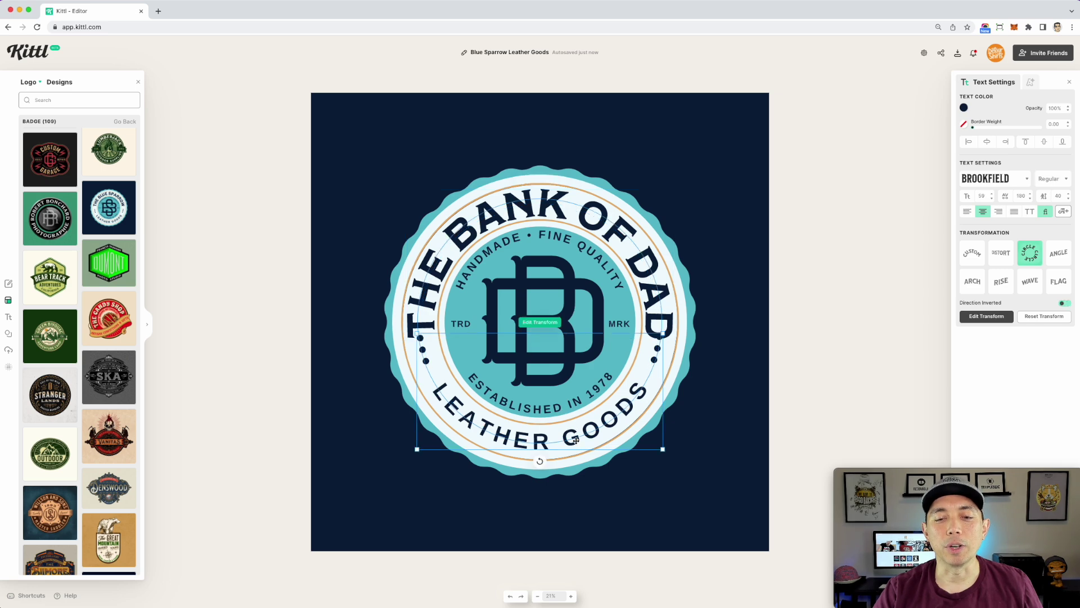
pyautogui.doubleClick(580, 429)
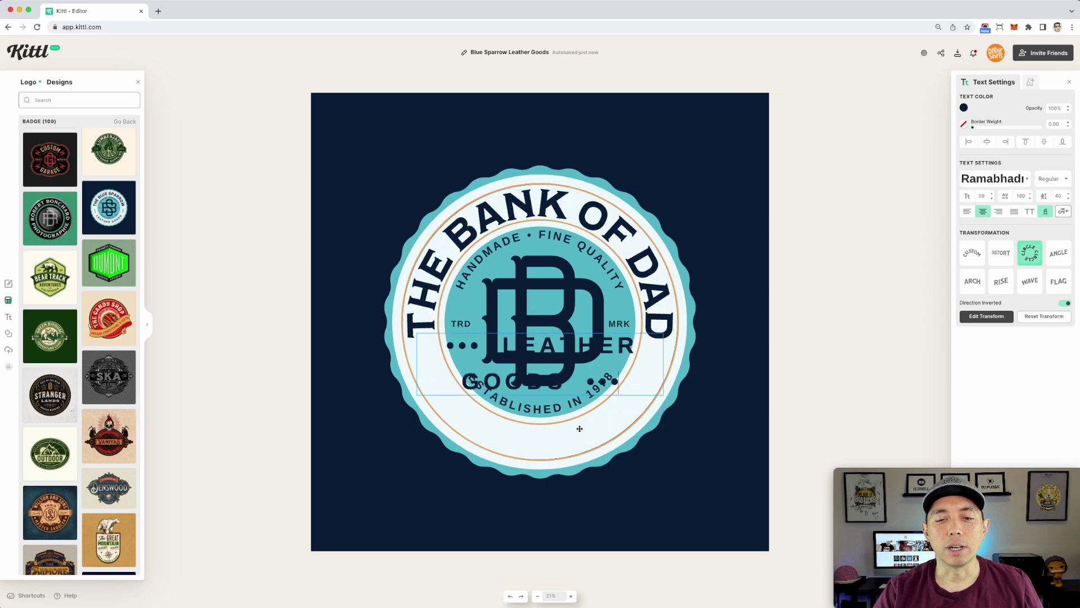
pyautogui.press('super+a')
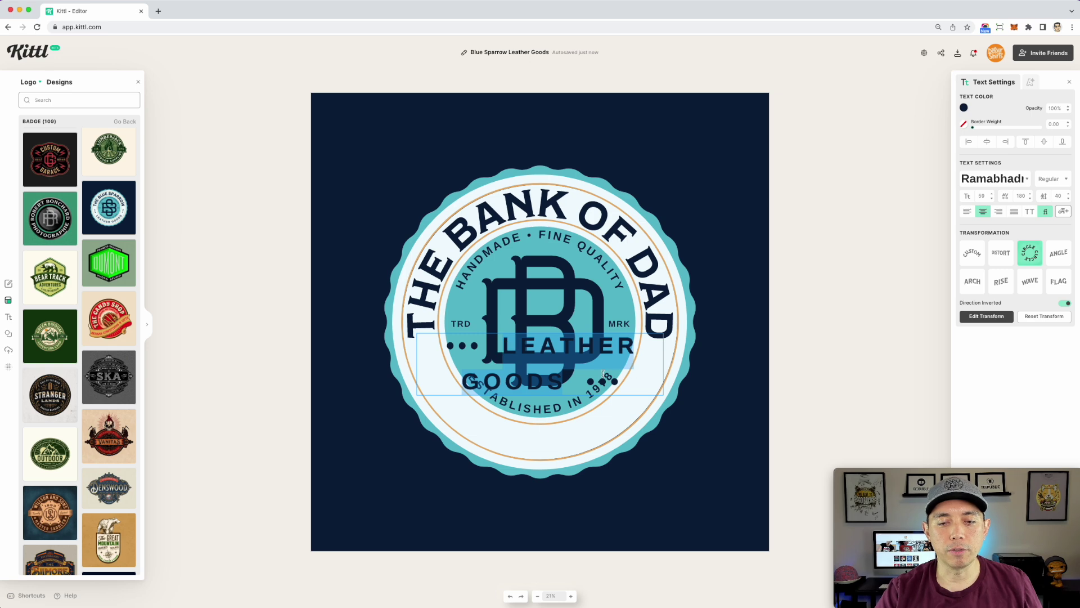
pyautogui.write('ope')
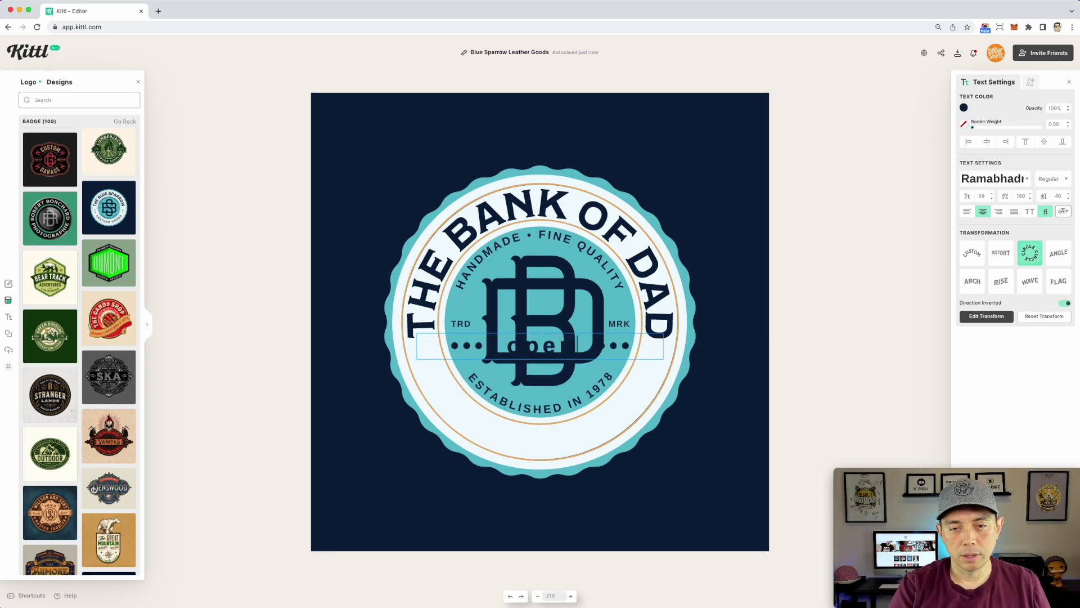
pyautogui.write('n 14')
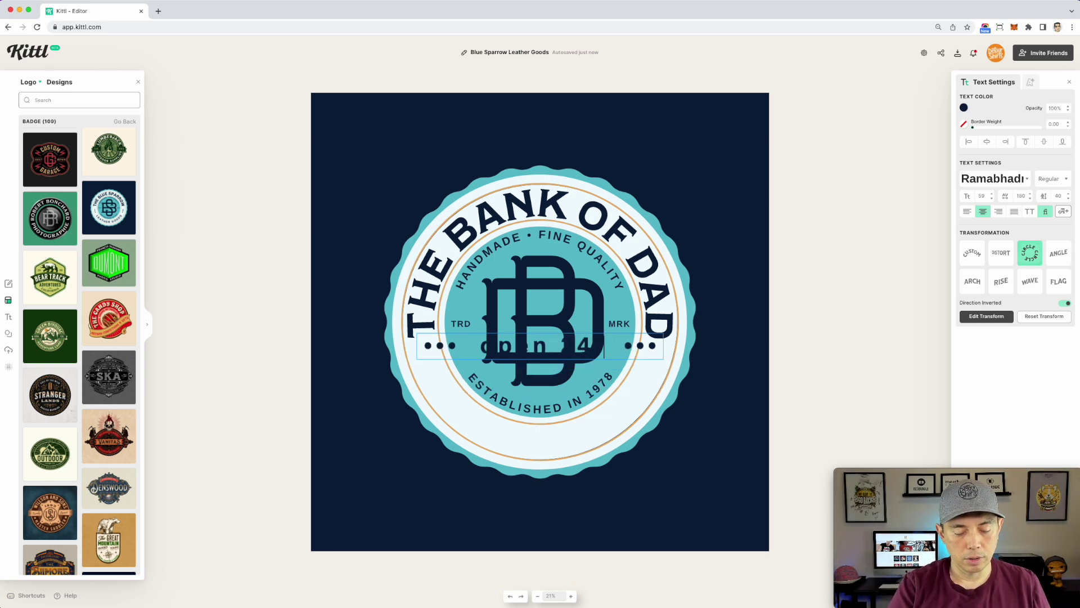
pyautogui.write(' hour')
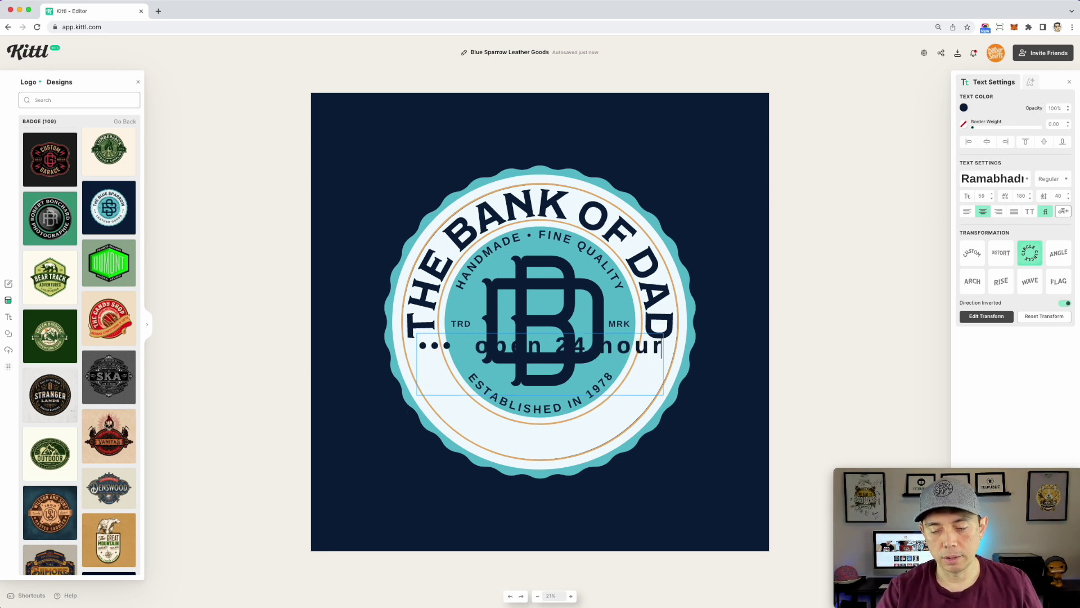
pyautogui.write('s')
pyautogui.press('Escape')
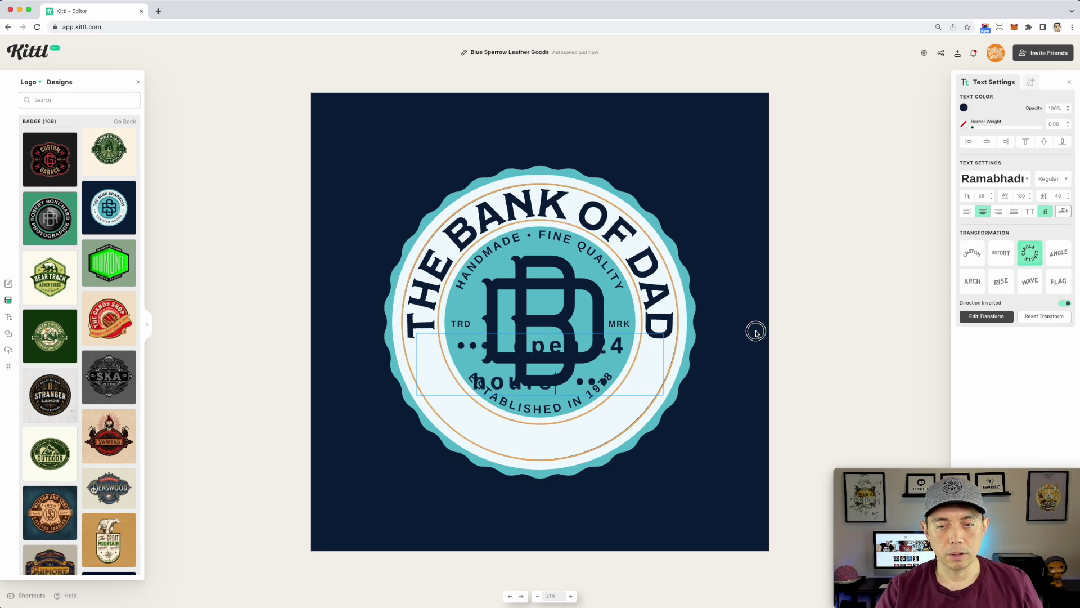
# Change the typeface of the lower curved text to Blackriver and widen it to a variable font width of 900
pyautogui.doubleClick(605, 431)
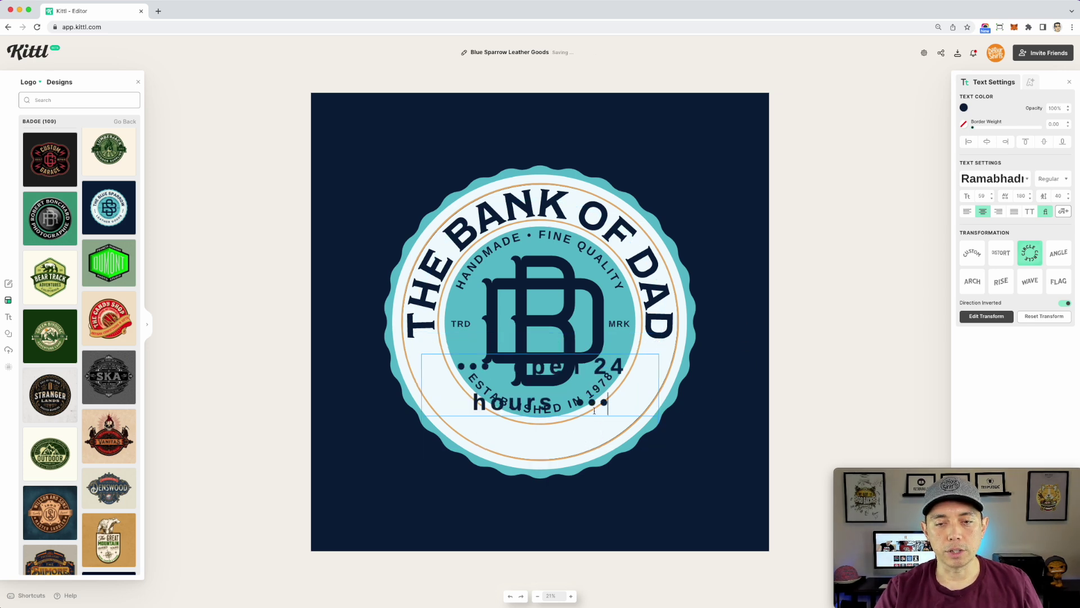
pyautogui.moveTo(614, 404); pyautogui.dragTo(309, 344)
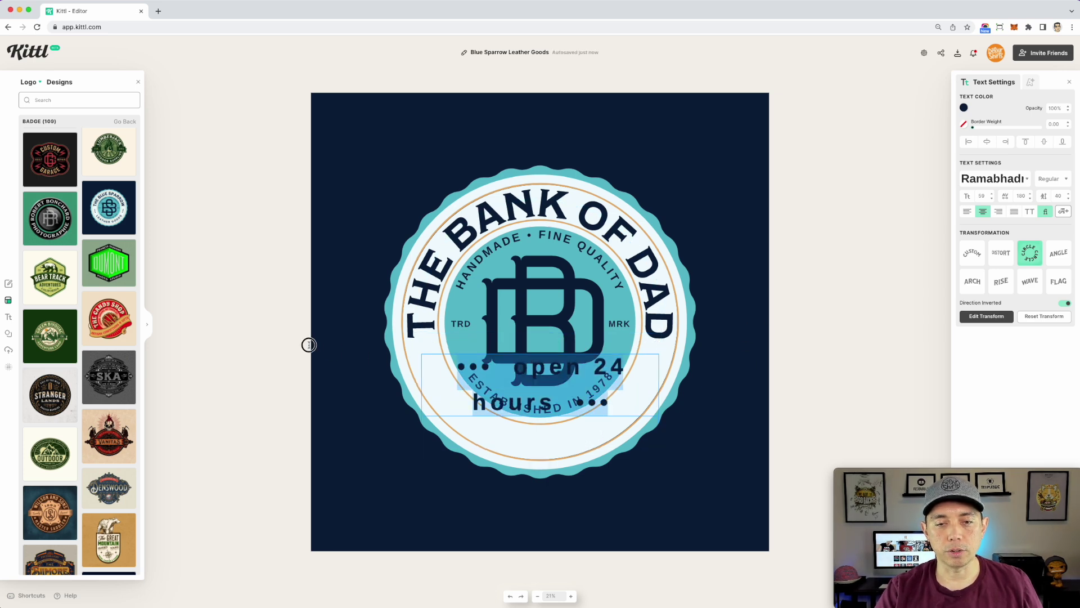
pyautogui.click(1021, 181)
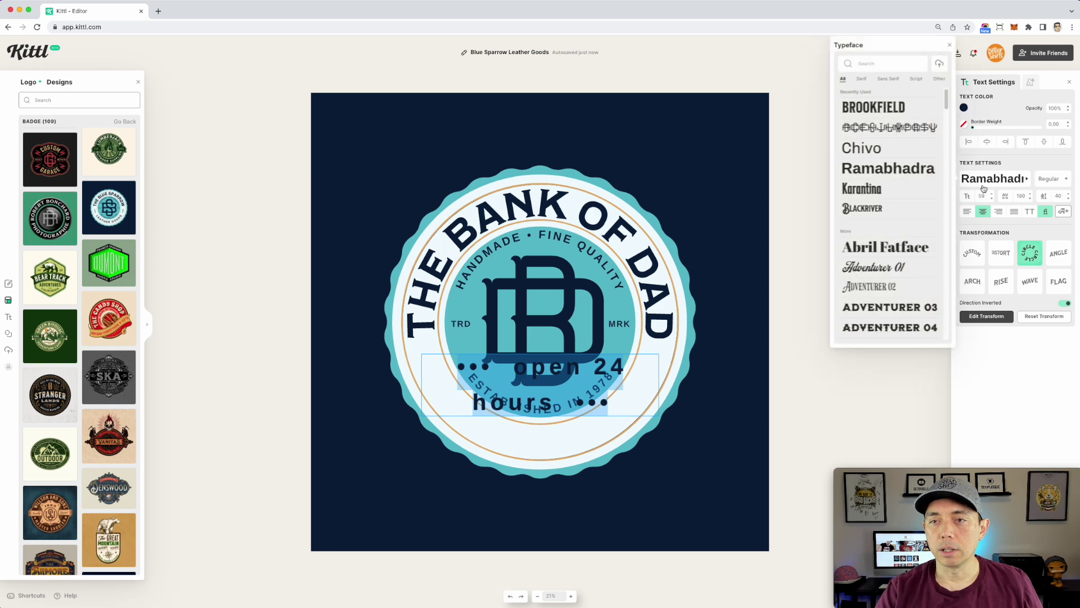
pyautogui.click(870, 211)
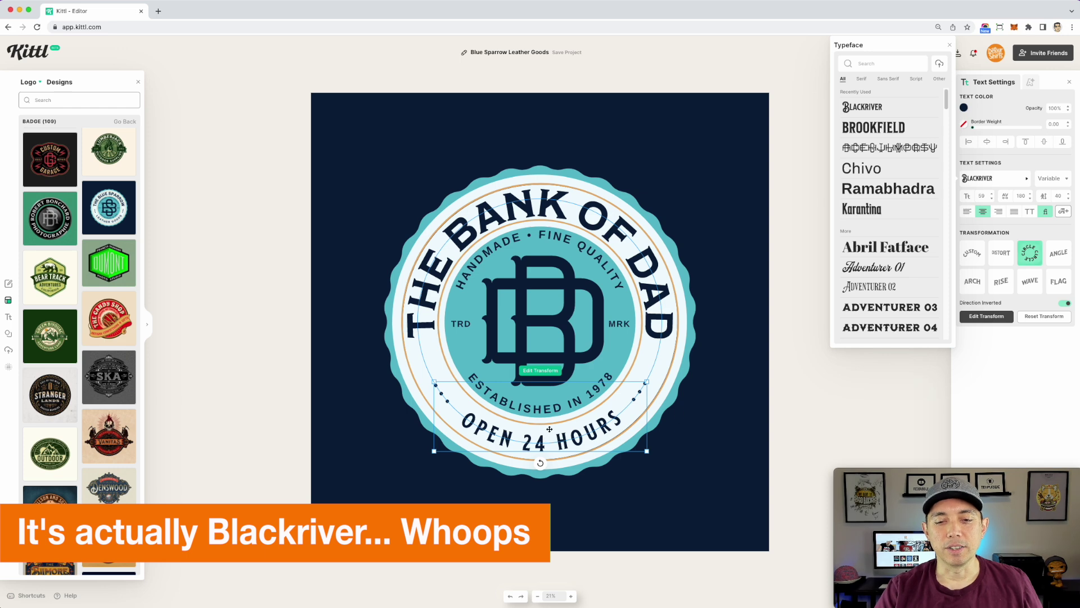
pyautogui.click(1060, 180)
pyautogui.moveTo(923, 193); pyautogui.dragTo(997, 163)
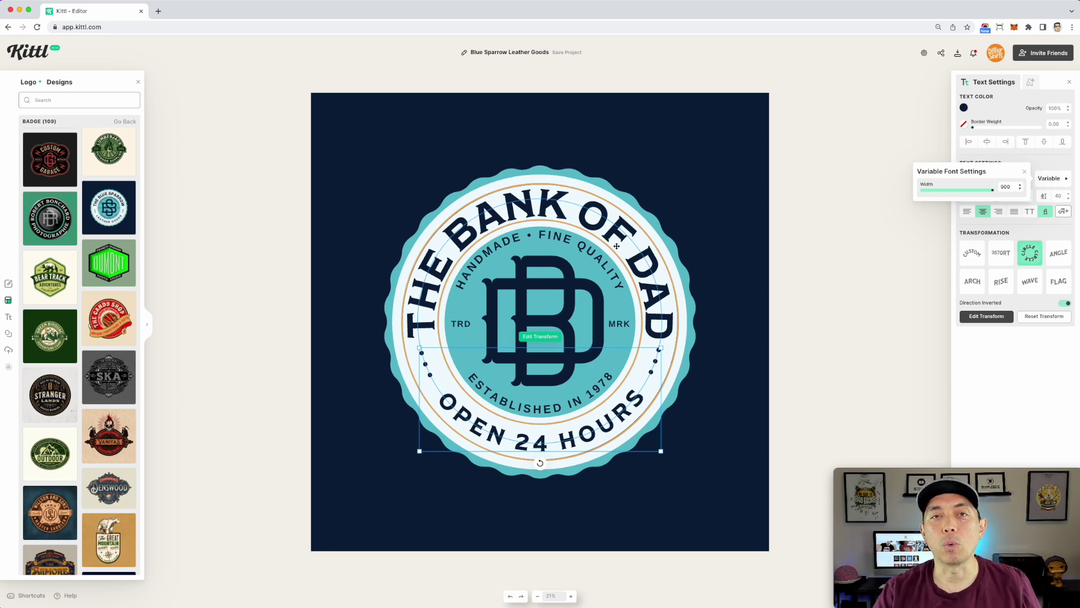
# Delete the "Handmade • Fine Quality", "TRD", "Established in 1978" and "MRK" texts around the monogram
pyautogui.click(571, 207)
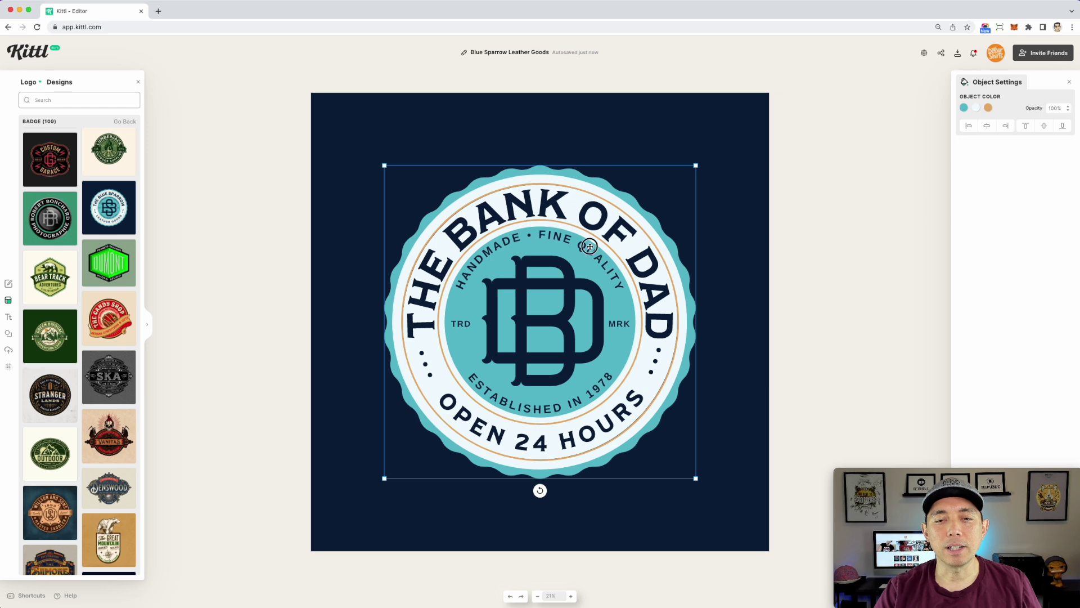
pyautogui.doubleClick(588, 246)
pyautogui.press('Delete')
pyautogui.click(461, 325)
pyautogui.press('Delete')
pyautogui.click(549, 406)
pyautogui.press('Delete')
pyautogui.click(619, 324)
pyautogui.press('Delete')
# Add a leafy laurel wreath from the Wreaths ornaments to the badge's centre
pyautogui.click(555, 331)
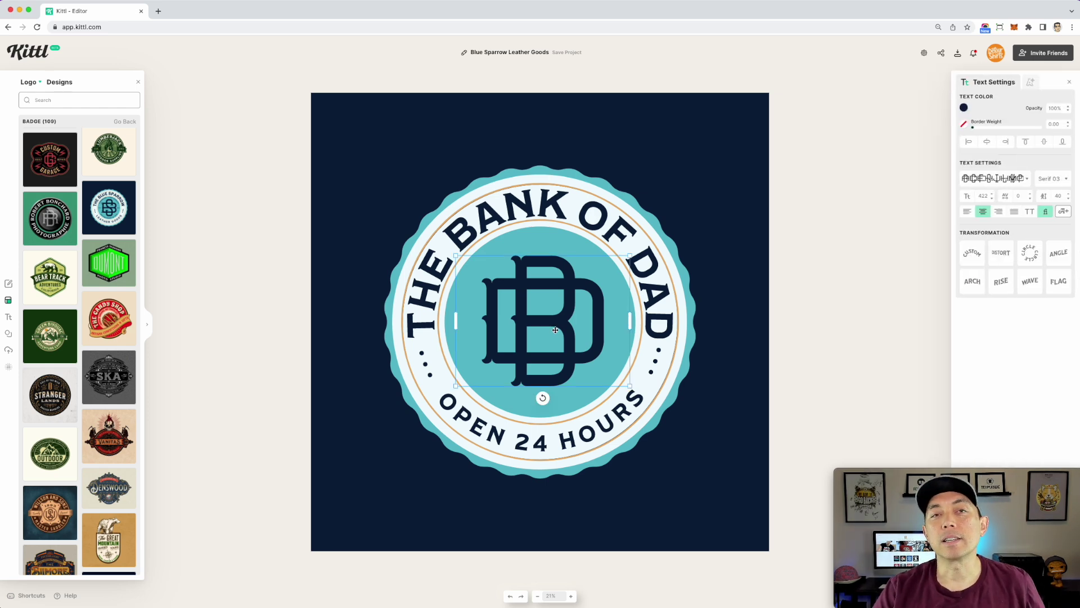
pyautogui.click(8, 334)
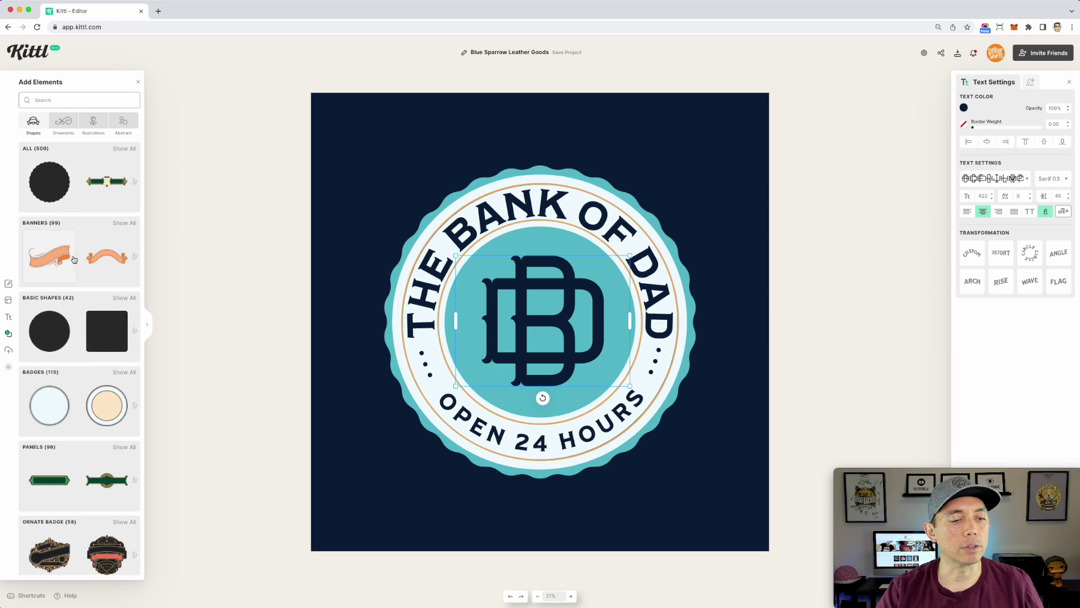
pyautogui.scroll(-2, 75, 276)
pyautogui.scroll(-3, 74, 275)
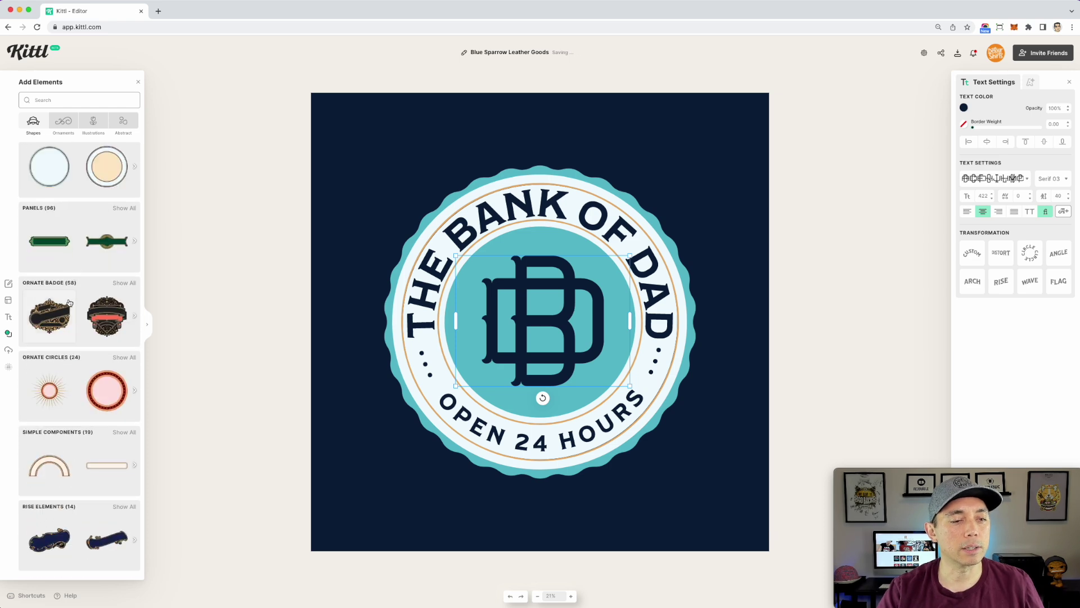
pyautogui.scroll(5, 70, 331)
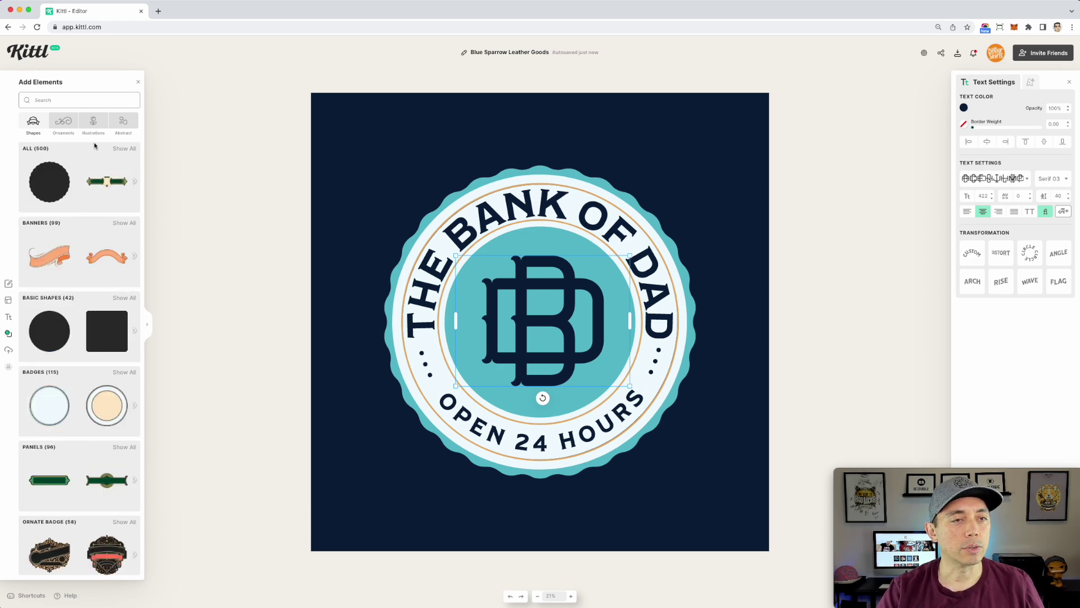
pyautogui.click(63, 121)
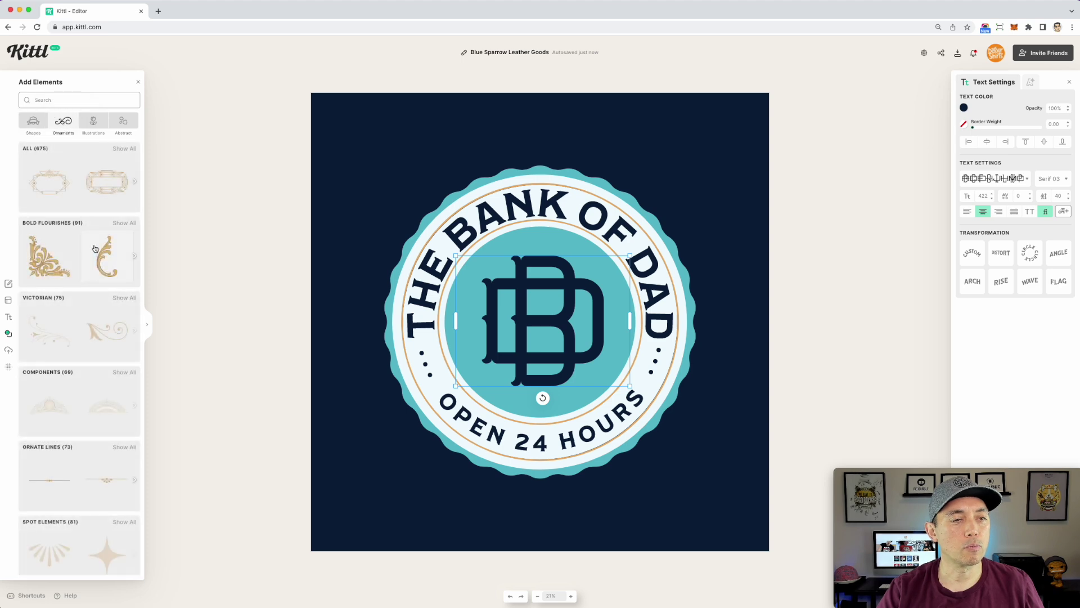
pyautogui.scroll(-10, 87, 284)
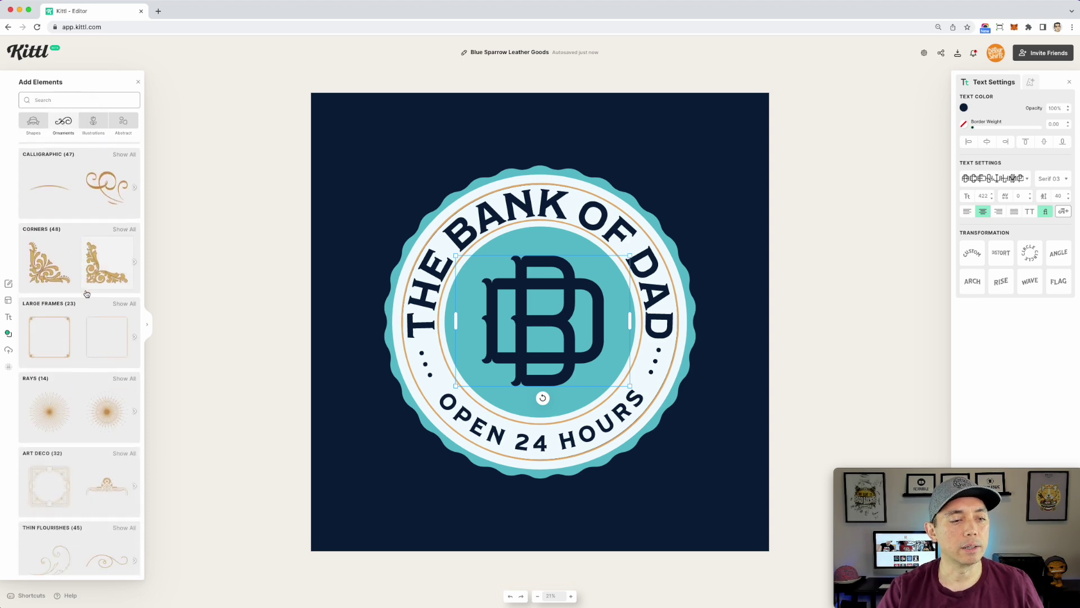
pyautogui.scroll(-2, 86, 294)
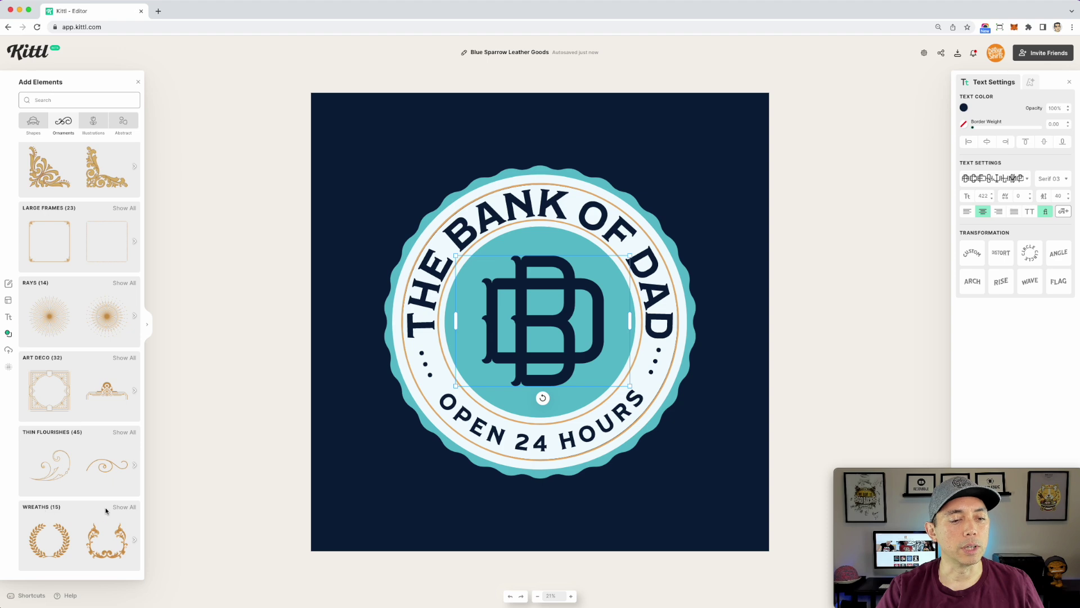
pyautogui.click(122, 508)
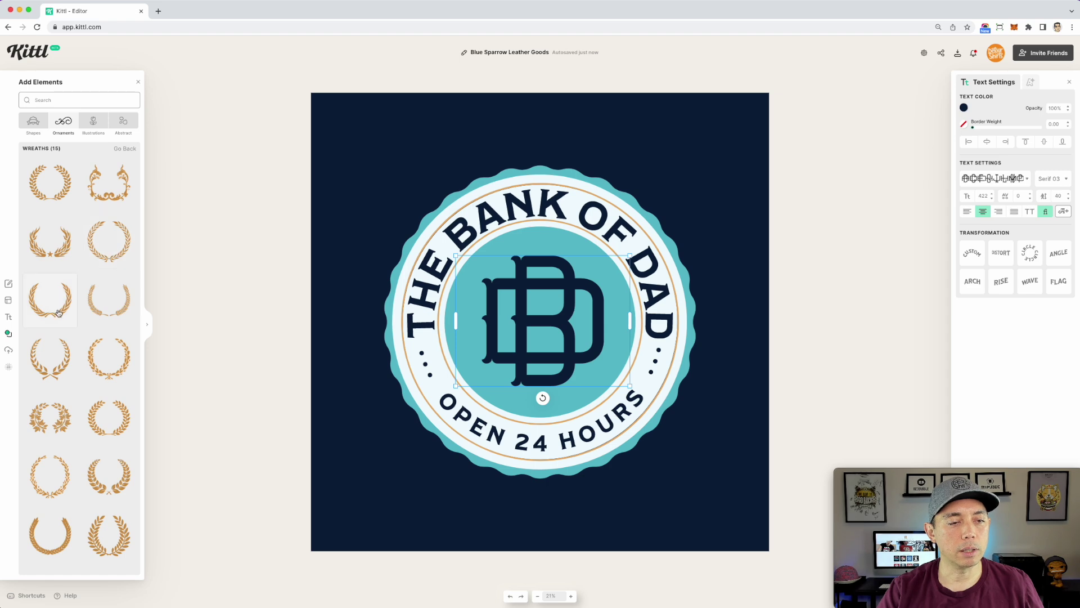
pyautogui.click(120, 418)
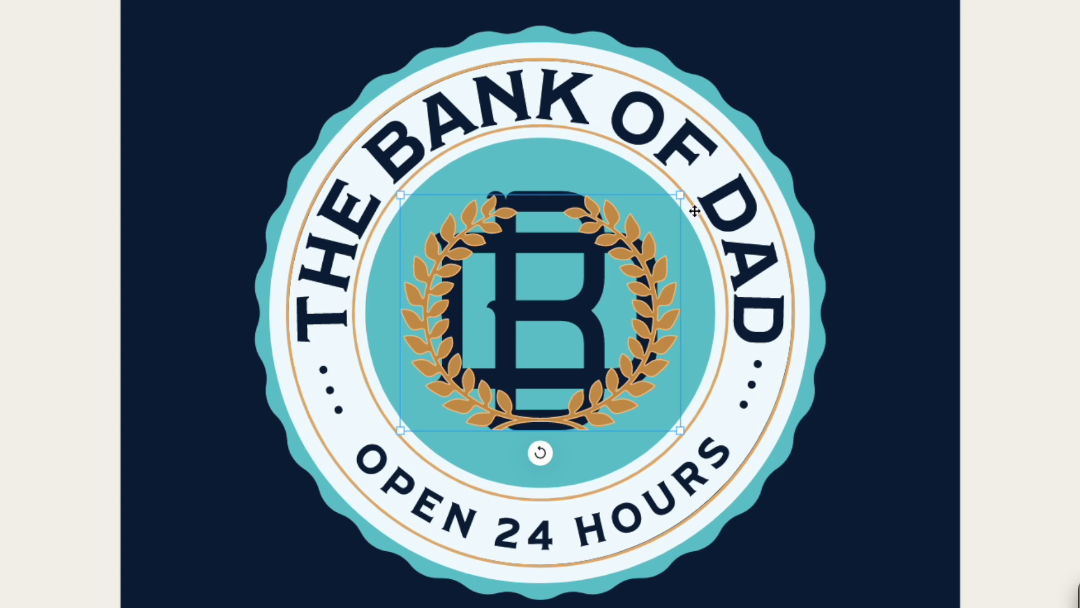
# Enlarge the laurel wreath and centre it so that it nearly fills the teal inner circle
pyautogui.moveTo(683, 196); pyautogui.dragTo(729, 155)
pyautogui.moveTo(684, 260); pyautogui.dragTo(663, 270)
pyautogui.moveTo(704, 440); pyautogui.dragTo(727, 461)
pyautogui.moveTo(683, 364); pyautogui.dragTo(673, 364)
pyautogui.moveTo(716, 166); pyautogui.dragTo(703, 176)
pyautogui.moveTo(673, 257); pyautogui.dragTo(674, 258)
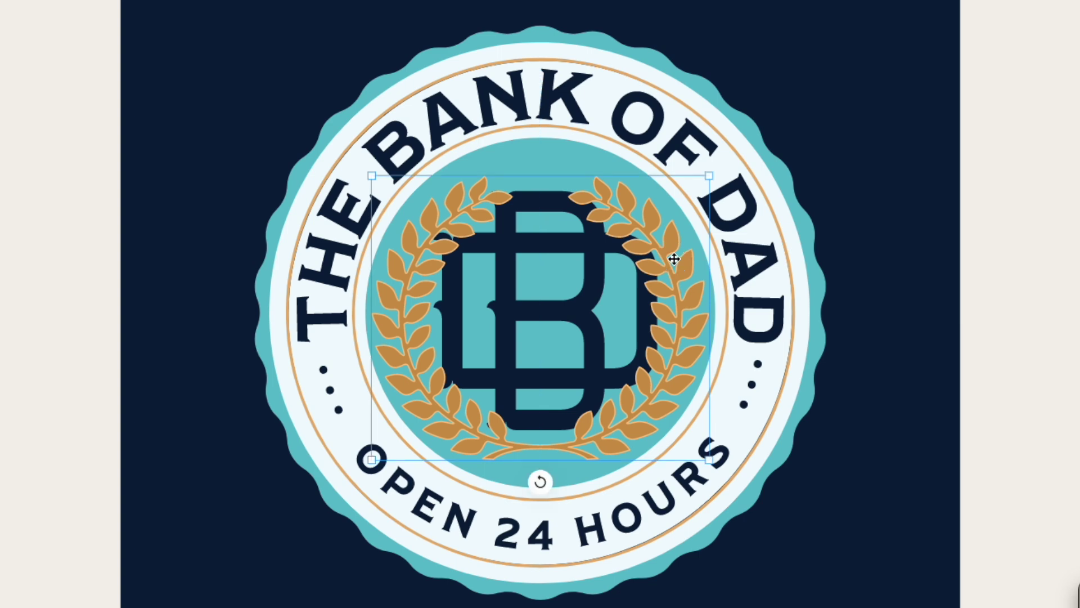
# Shrink the monogram to about font size 343, centre it inside the wreath and bring it to the front
pyautogui.click(536, 244)
pyautogui.moveTo(707, 437); pyautogui.dragTo(651, 410)
pyautogui.moveTo(518, 294); pyautogui.dragTo(538, 303)
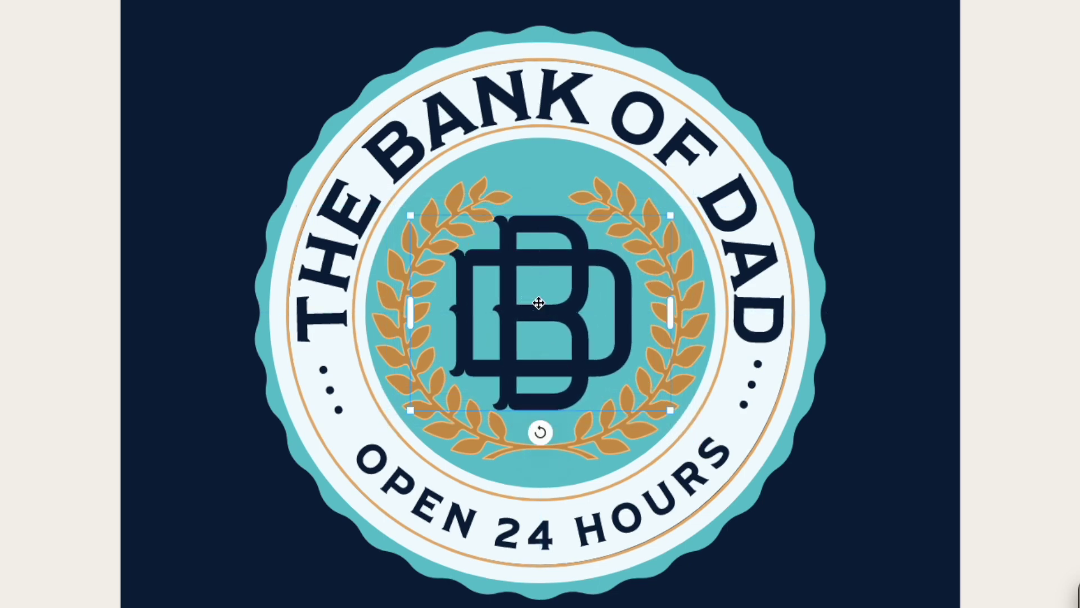
pyautogui.rightClick(546, 305)
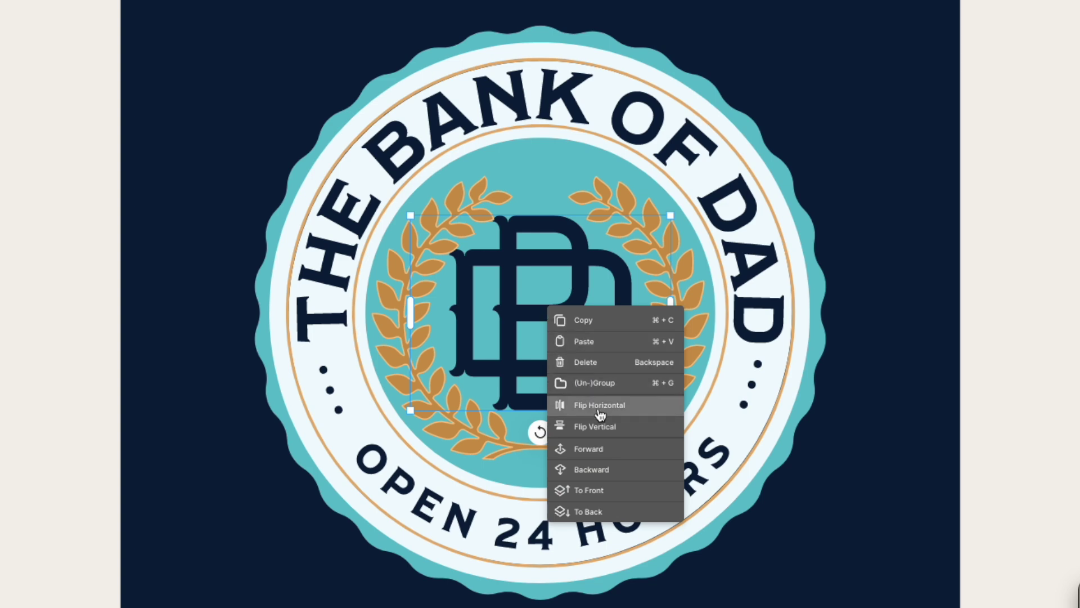
pyautogui.click(610, 492)
pyautogui.click(1004, 65)
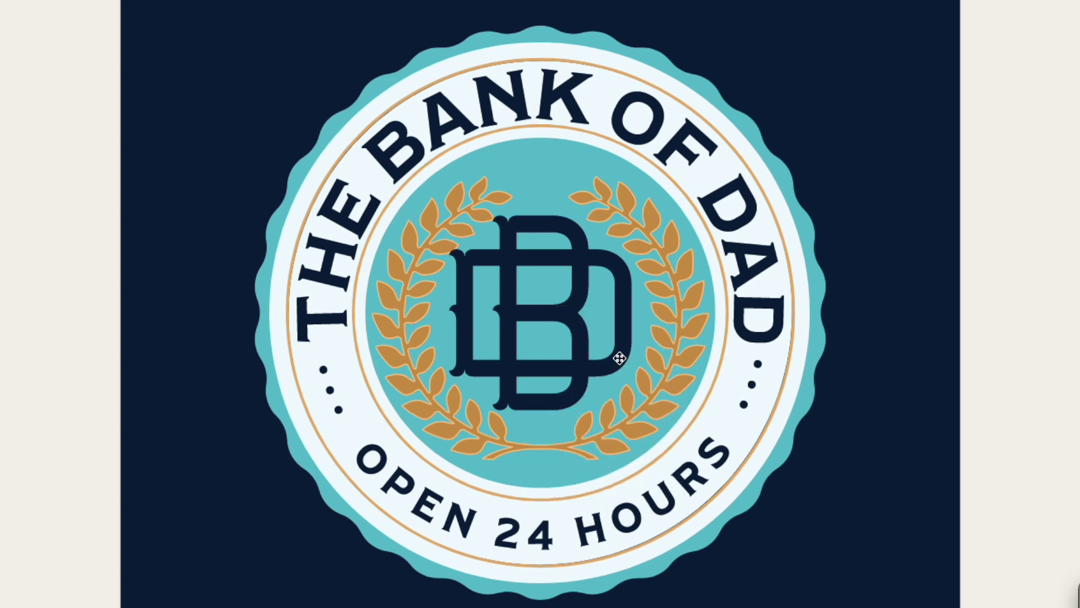
# Fine-tune the monogram's position, nudging it slightly so that it sits visually centred within the laurel wreath
pyautogui.click(535, 318)
pyautogui.moveTo(537, 320); pyautogui.dragTo(539, 303)
pyautogui.press('Right')
pyautogui.press('Right')
pyautogui.press('Right')
pyautogui.press('Right')
pyautogui.press('Down')
pyautogui.press('Down')
pyautogui.press('Up')
pyautogui.press('Up')
pyautogui.press('Down')
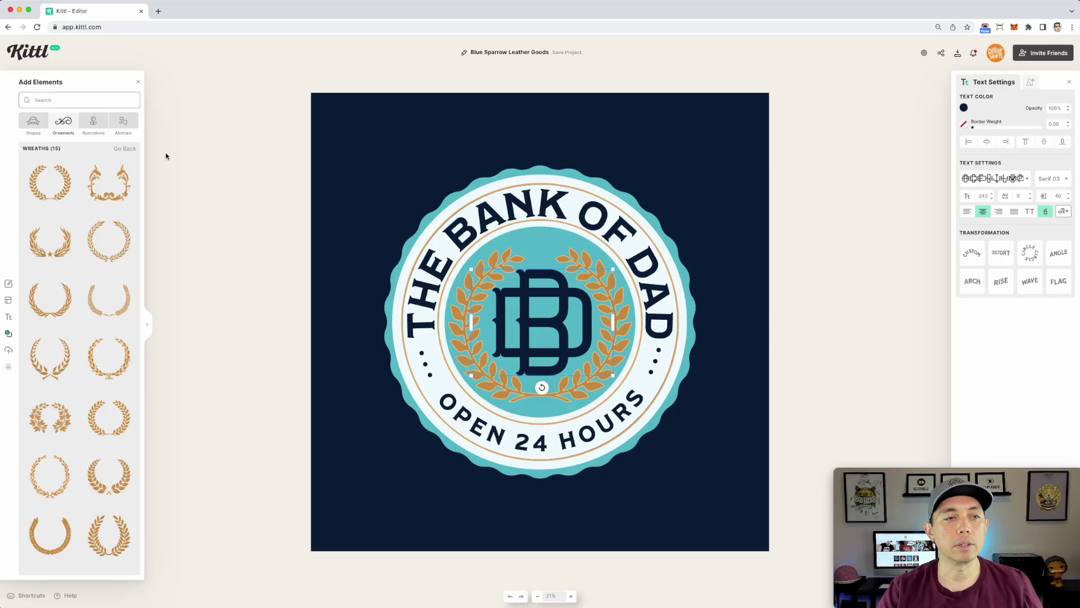
# Add a five-pointed star from the basic shapes, shrink it and place it above the monogram between the wreath tips
pyautogui.click(30, 123)
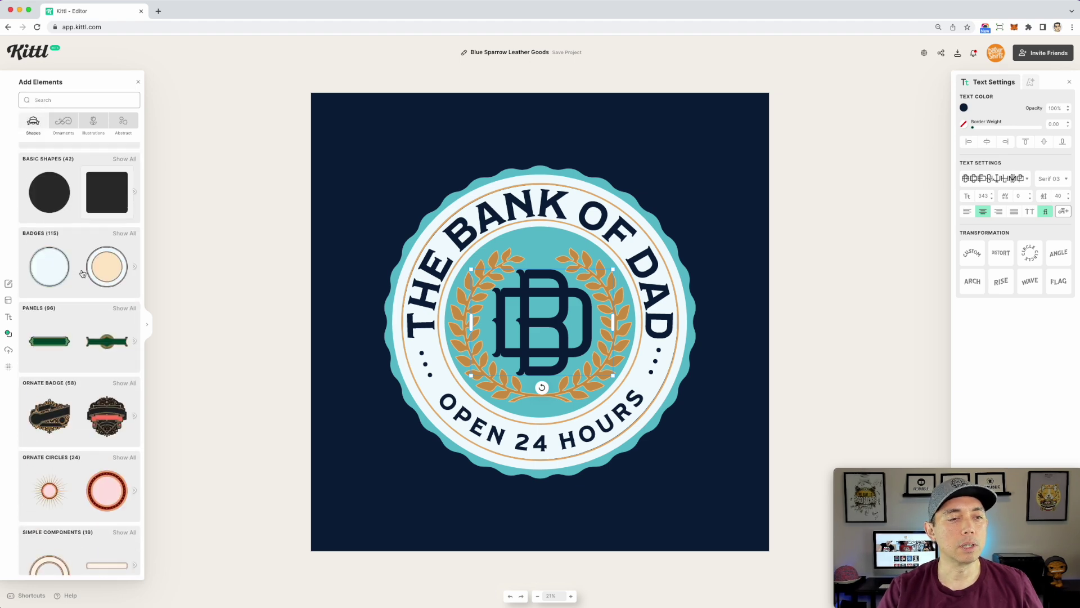
pyautogui.click(121, 298)
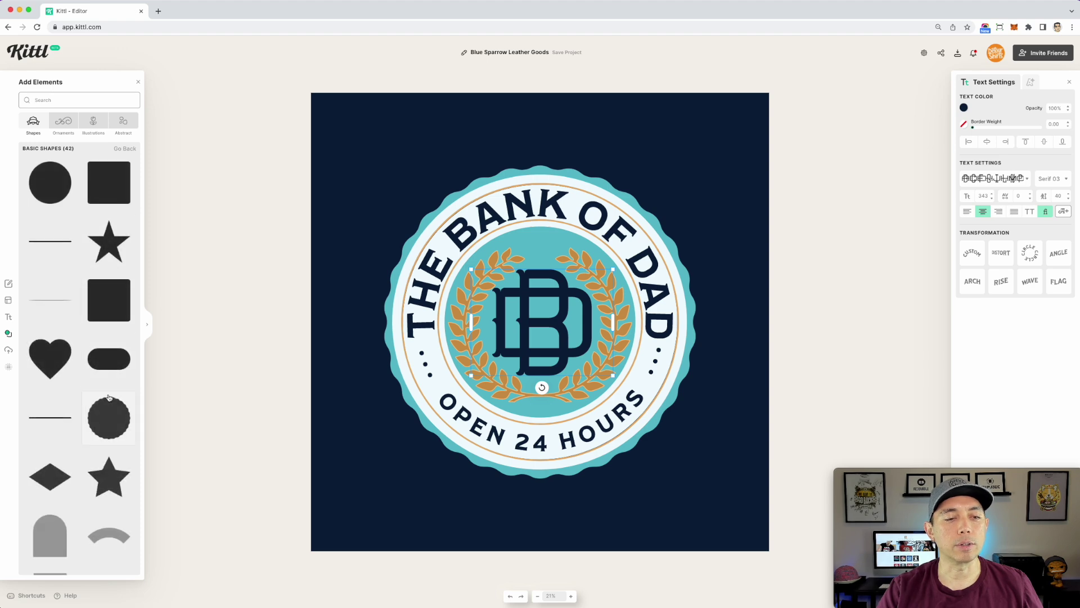
pyautogui.scroll(-5, 107, 393)
pyautogui.scroll(5, 107, 394)
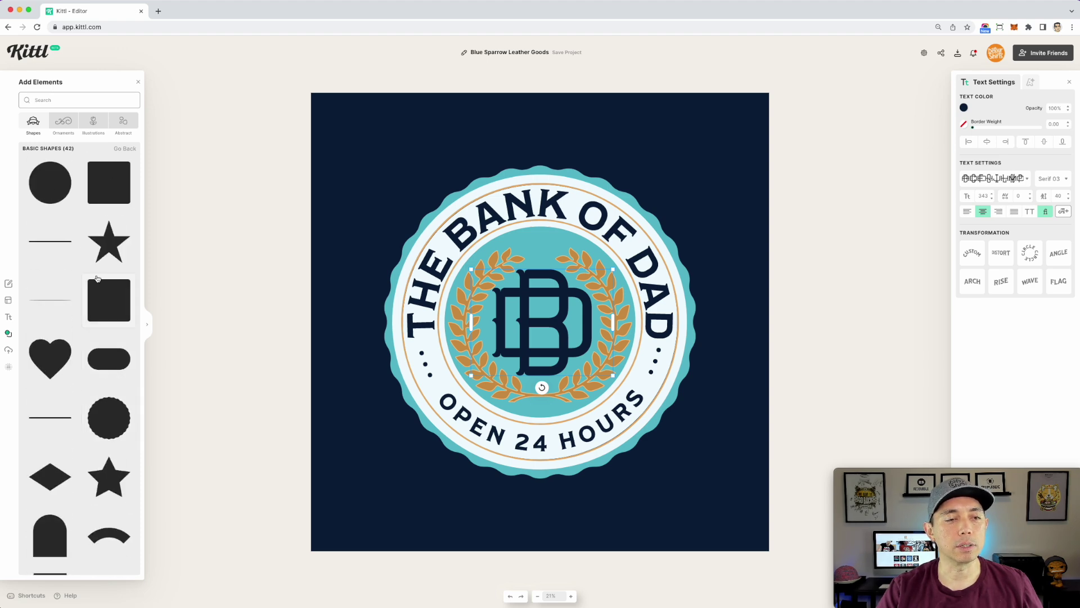
pyautogui.click(113, 463)
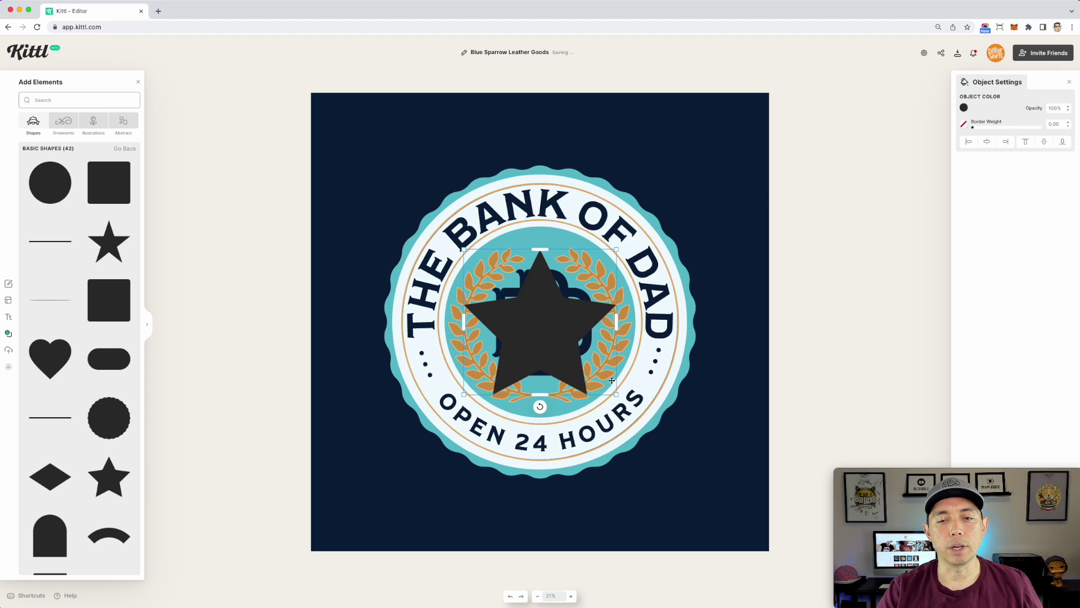
pyautogui.moveTo(615, 396); pyautogui.dragTo(537, 251)
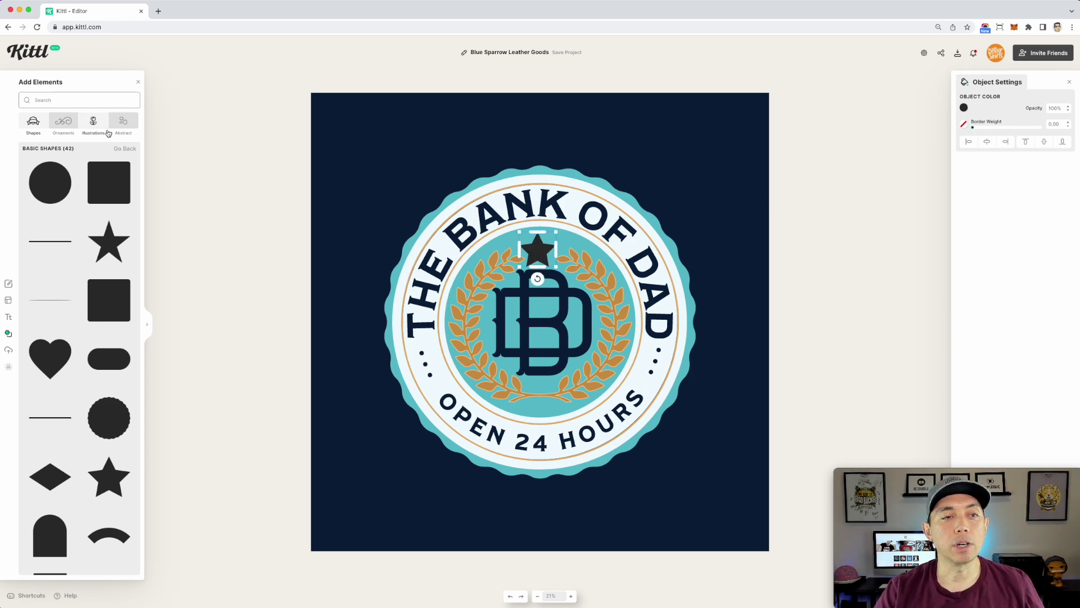
# Search the illustrations for "money", add the brown money bag and place it over the base of the laurel wreath
pyautogui.click(94, 123)
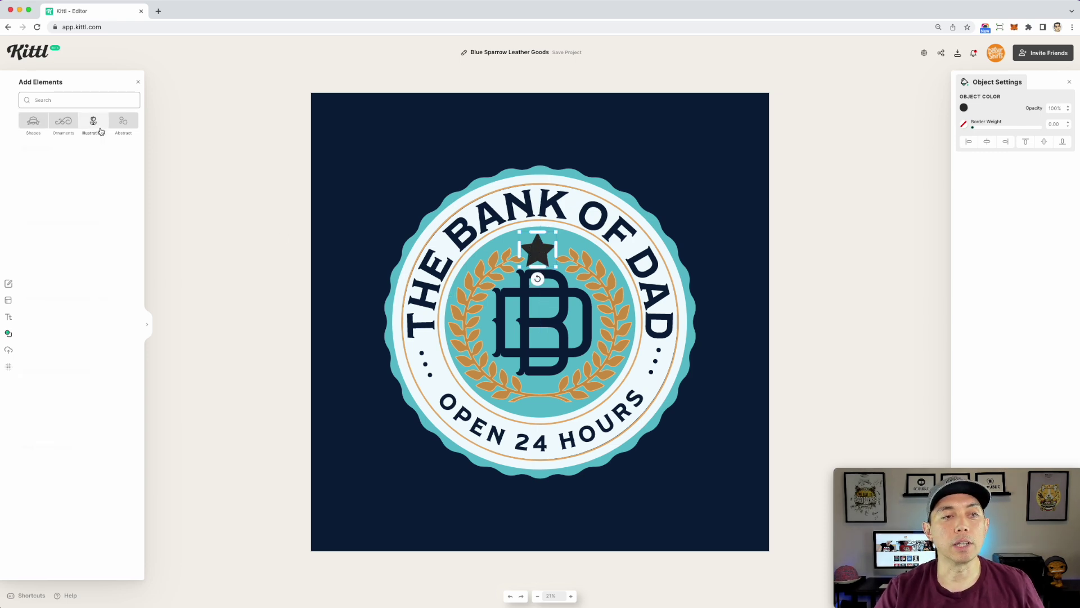
pyautogui.click(54, 99)
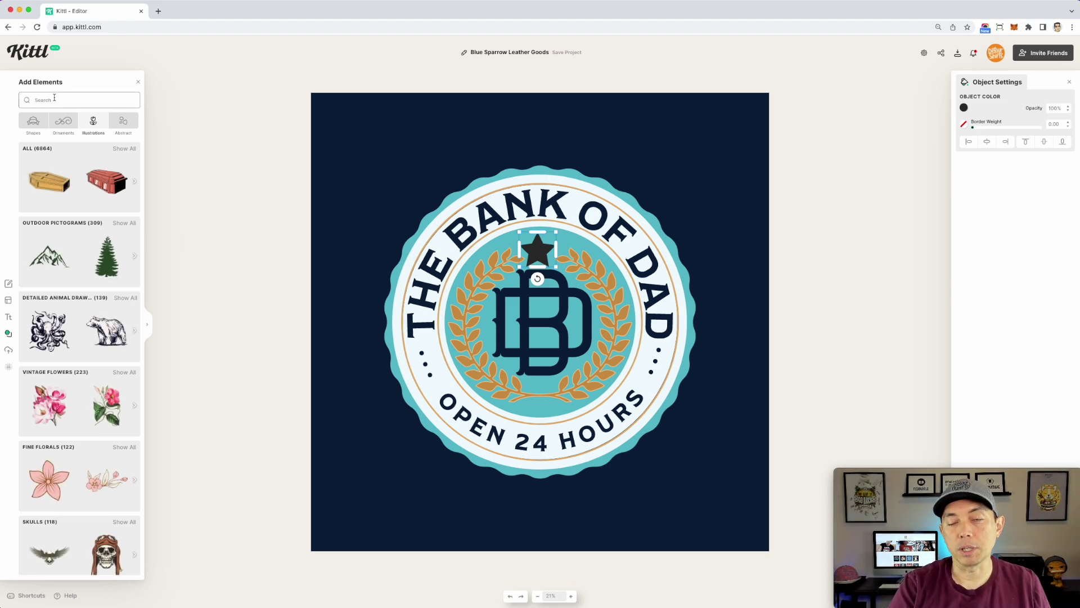
pyautogui.write('money')
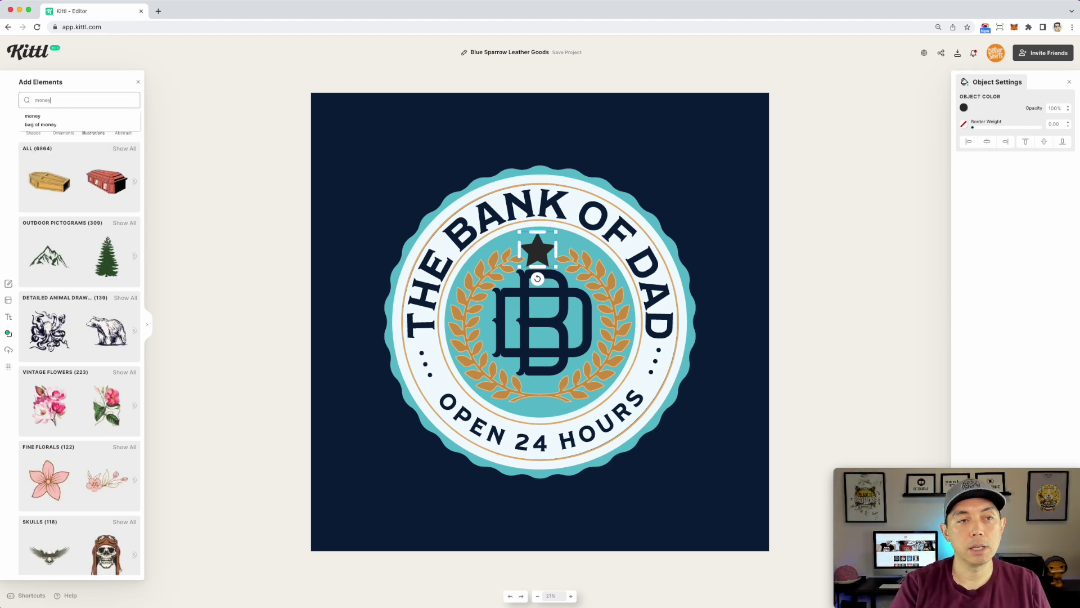
pyautogui.press('Return')
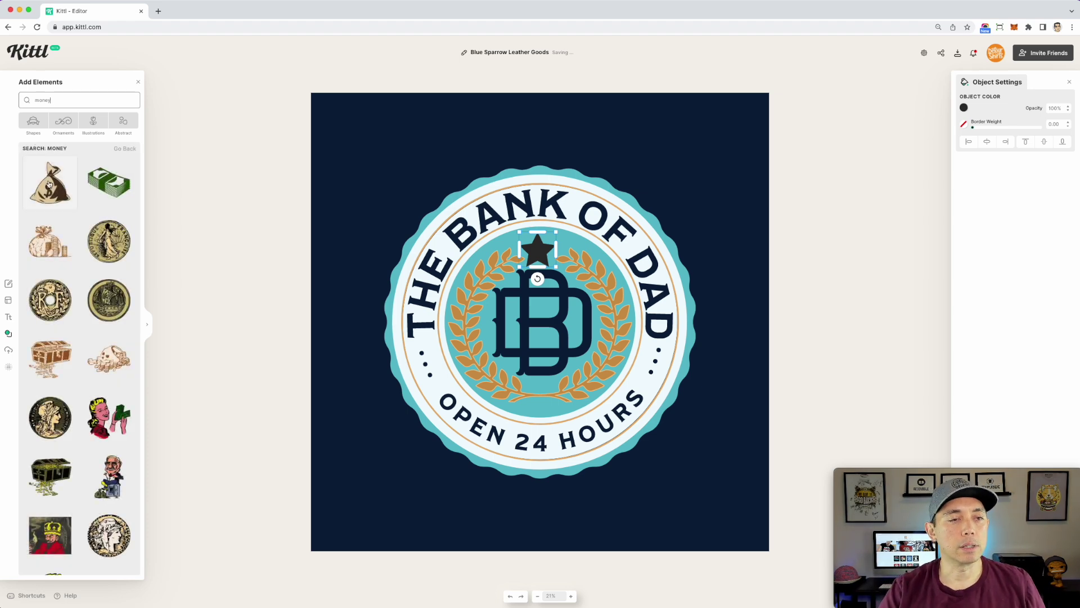
pyautogui.click(49, 183)
pyautogui.moveTo(615, 246); pyautogui.dragTo(534, 389)
# Shrink the money bag so that it fits between the monogram and the OPEN 24 HOURS text
pyautogui.click(567, 364)
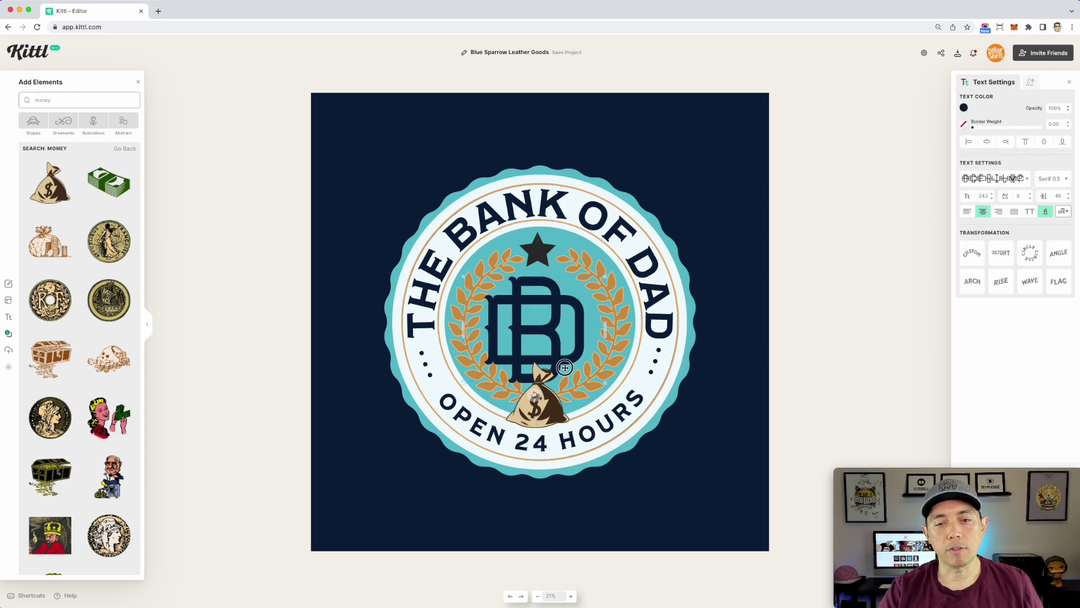
pyautogui.click(559, 401)
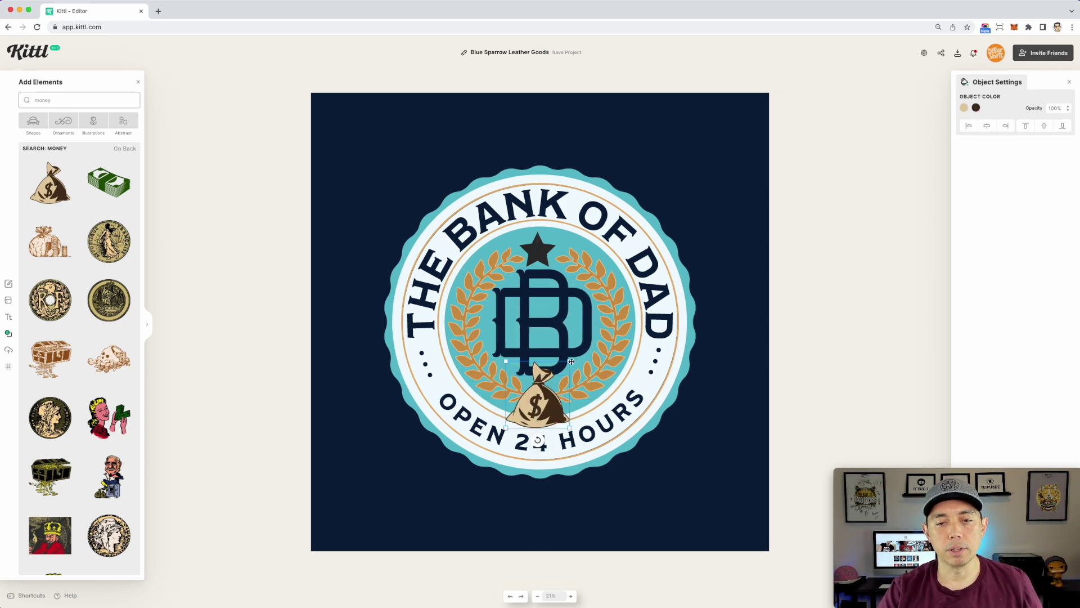
pyautogui.moveTo(571, 360); pyautogui.dragTo(542, 411)
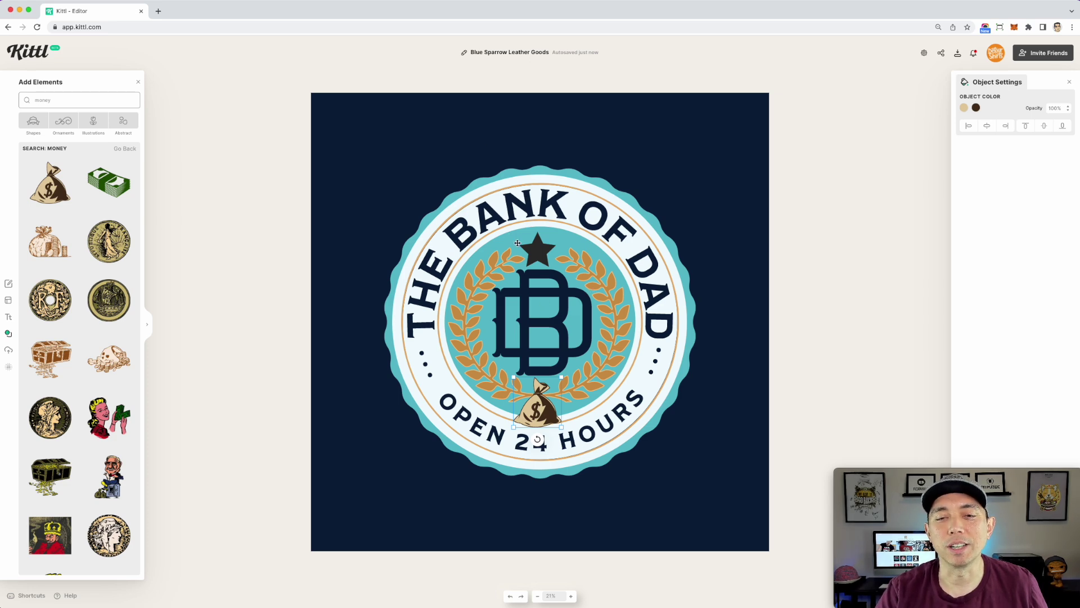
# Recolour the badge's teal edge and inner circle to golden yellow (e7ba51)
pyautogui.click(538, 169)
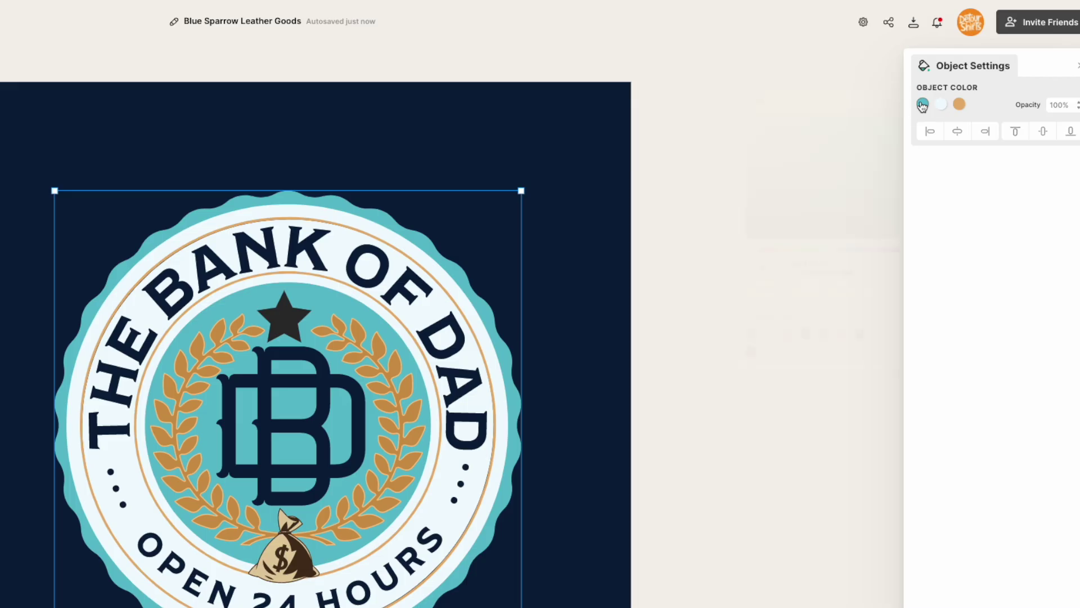
pyautogui.click(964, 108)
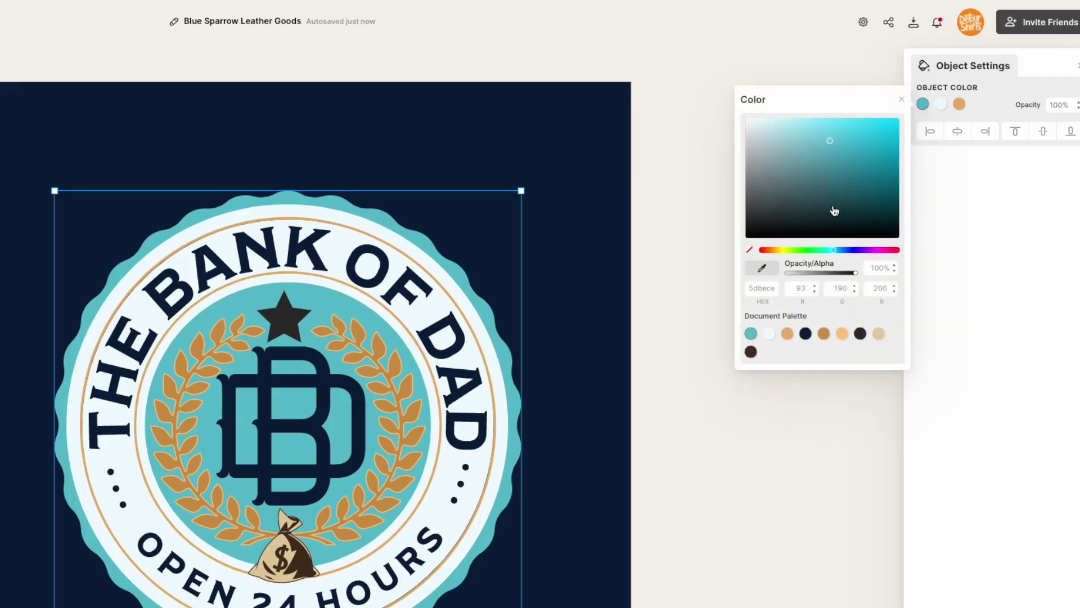
pyautogui.moveTo(791, 254); pyautogui.dragTo(776, 253)
pyautogui.moveTo(844, 138); pyautogui.dragTo(845, 130)
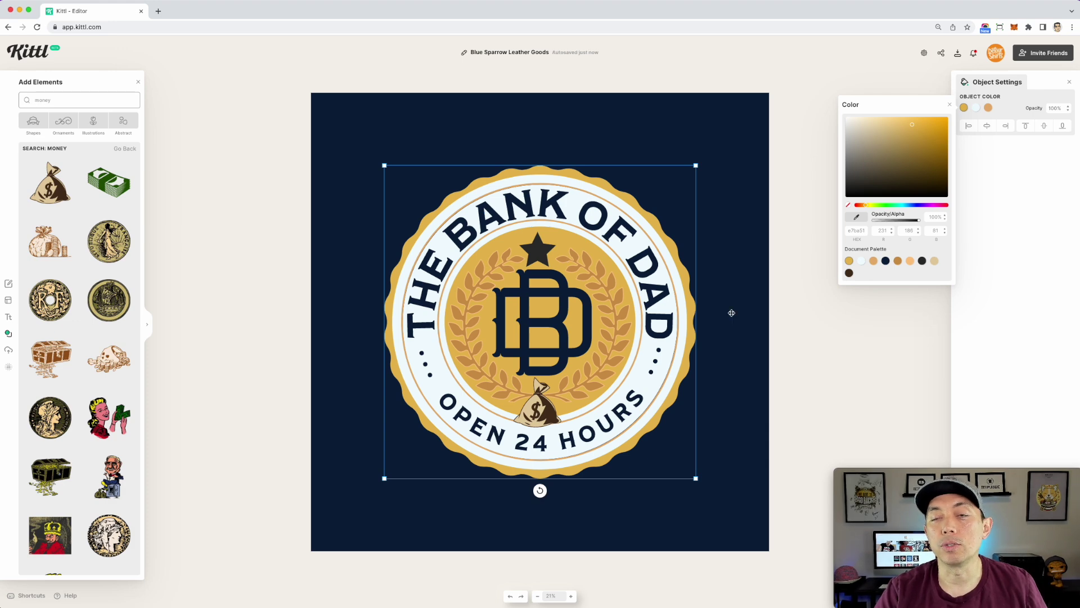
# Change the fill of the THE BANK OF DAD text to a slightly brighter navy blue (072c54)
pyautogui.click(592, 216)
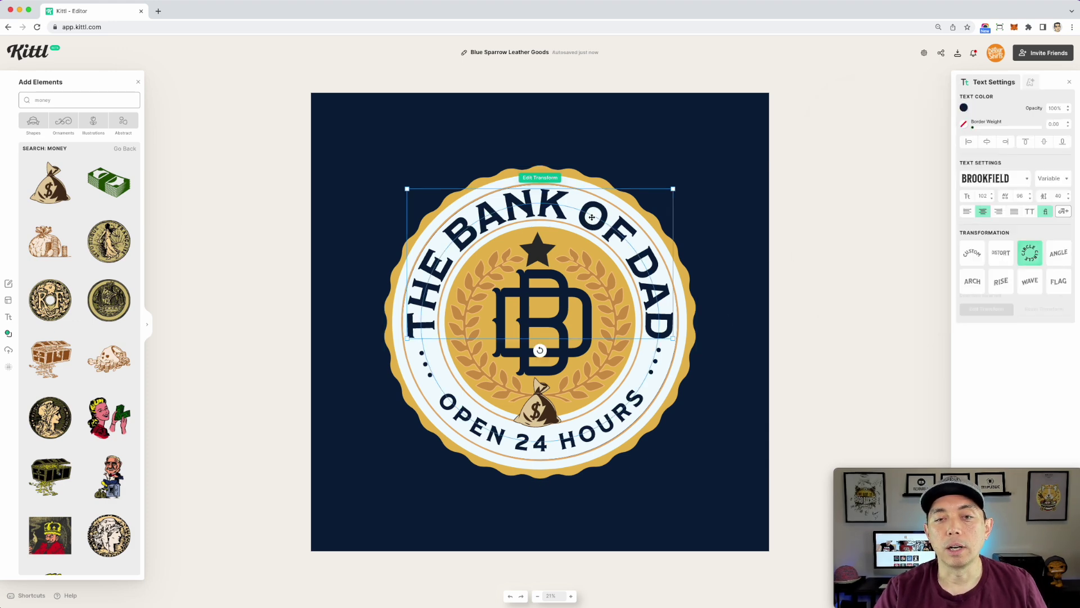
pyautogui.click(963, 108)
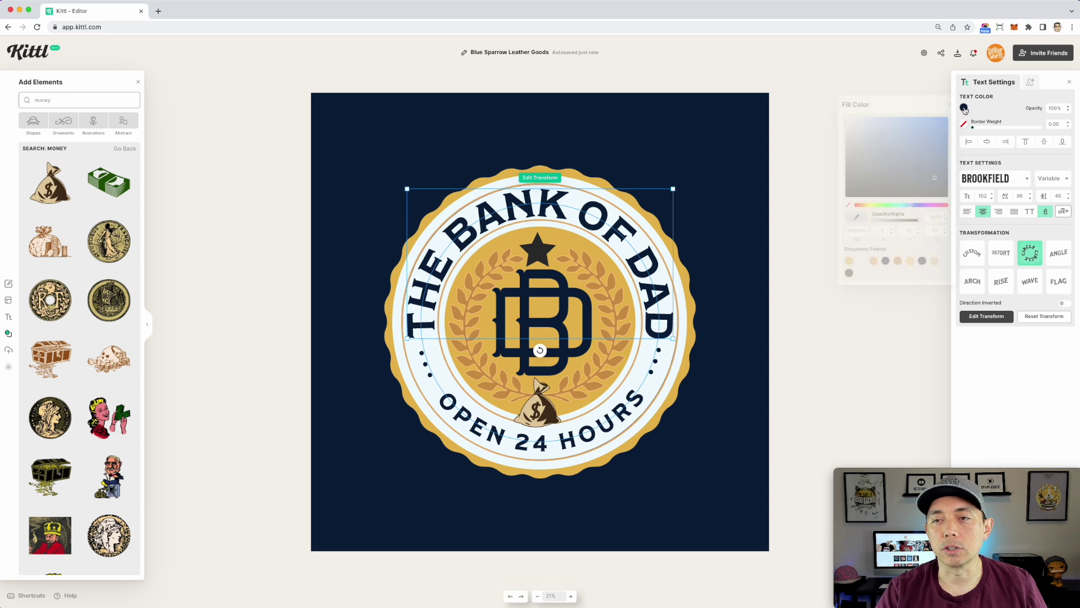
pyautogui.moveTo(936, 179); pyautogui.dragTo(939, 170)
pyautogui.moveTo(910, 206); pyautogui.dragTo(911, 206)
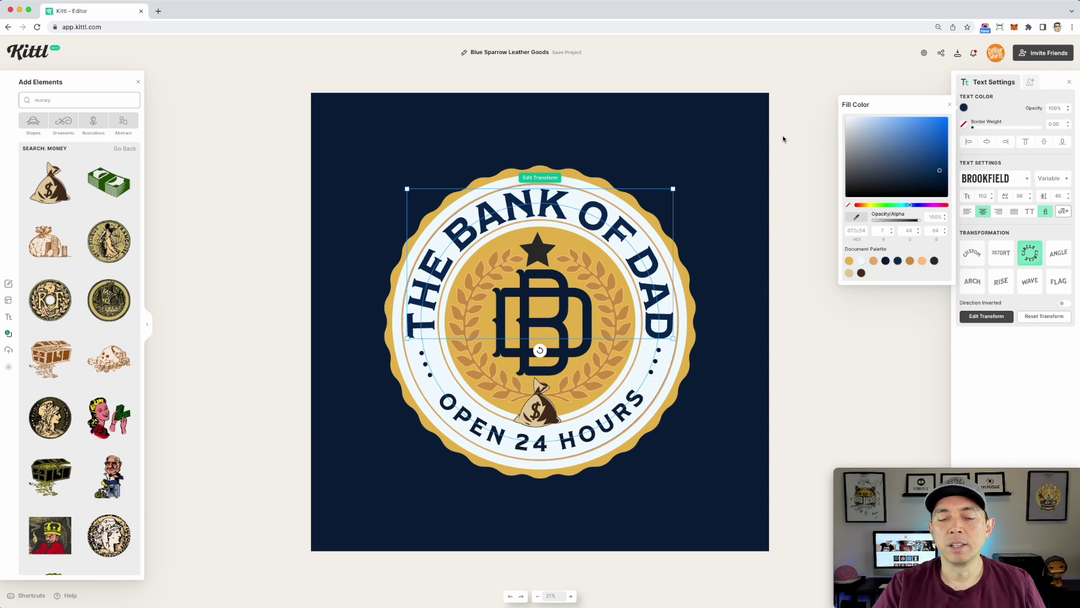
pyautogui.press('Escape')
# Centre the star horizontally above the monogram and recolour it white
pyautogui.moveTo(539, 252); pyautogui.dragTo(543, 252)
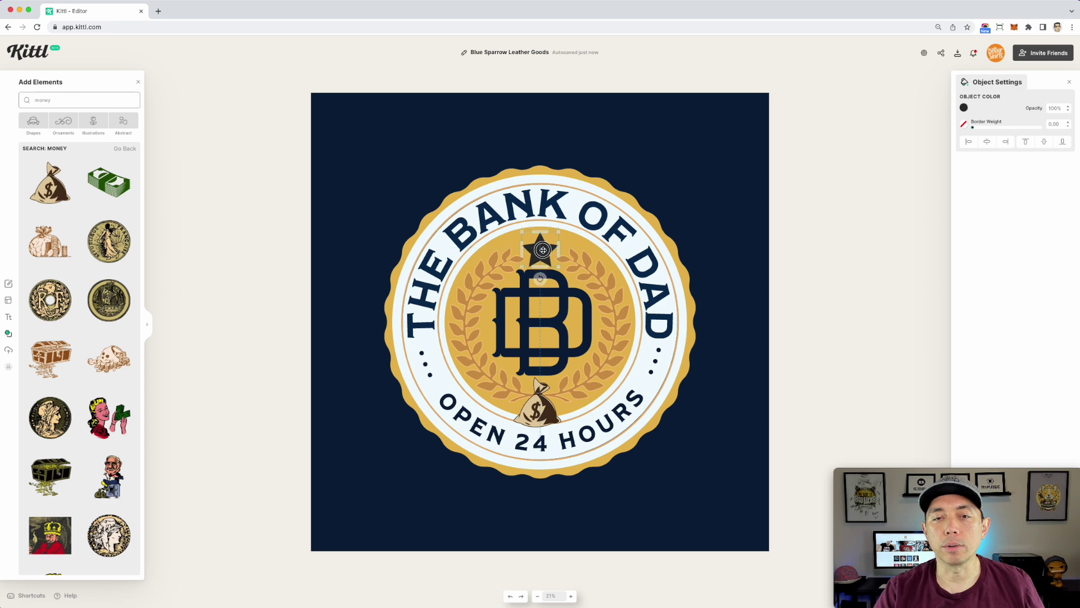
pyautogui.click(964, 108)
pyautogui.moveTo(859, 138); pyautogui.dragTo(774, 76)
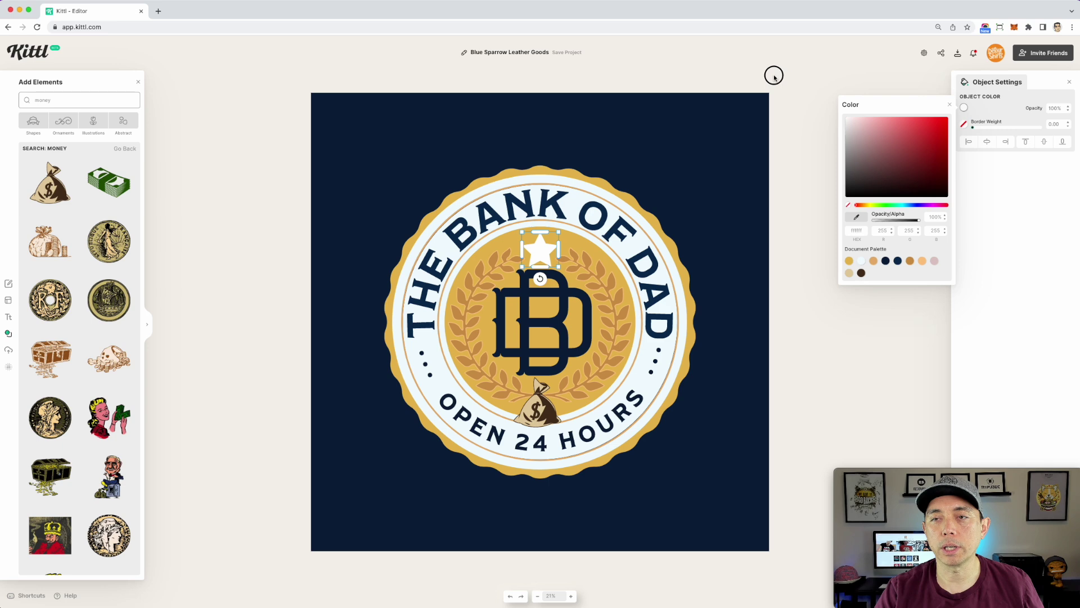
# Recolour both the brown and the light orange of the laurel wreath to white
pyautogui.click(606, 293)
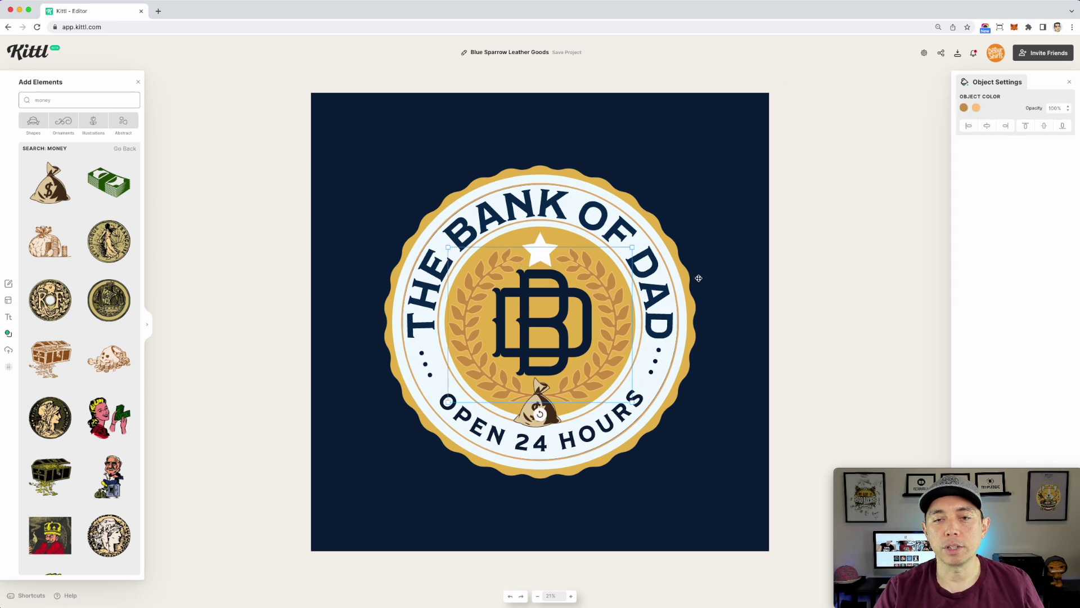
pyautogui.click(964, 108)
pyautogui.moveTo(872, 150); pyautogui.dragTo(790, 86)
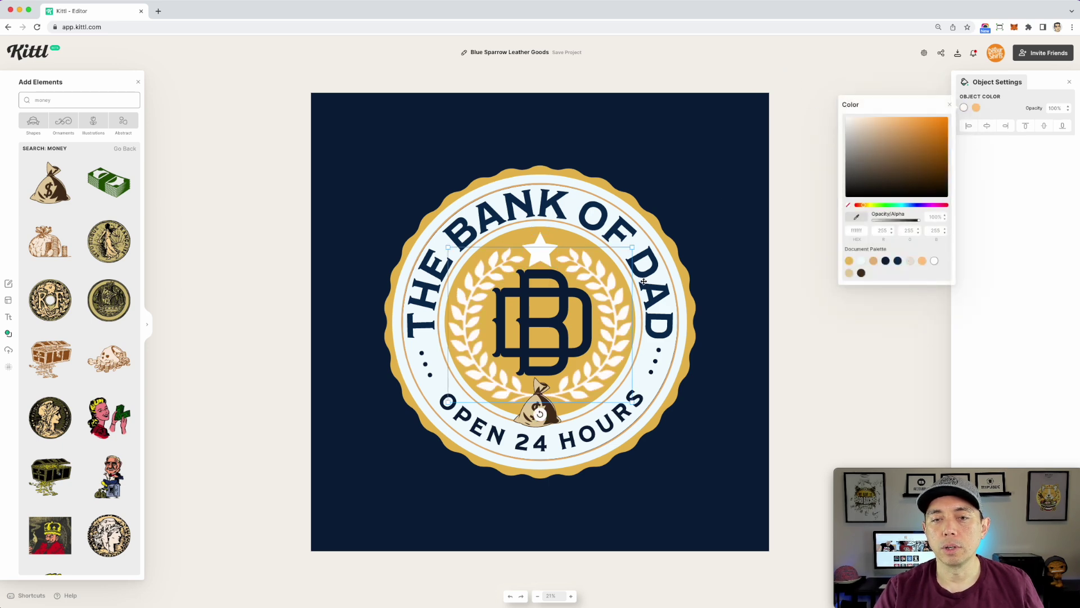
pyautogui.click(976, 107)
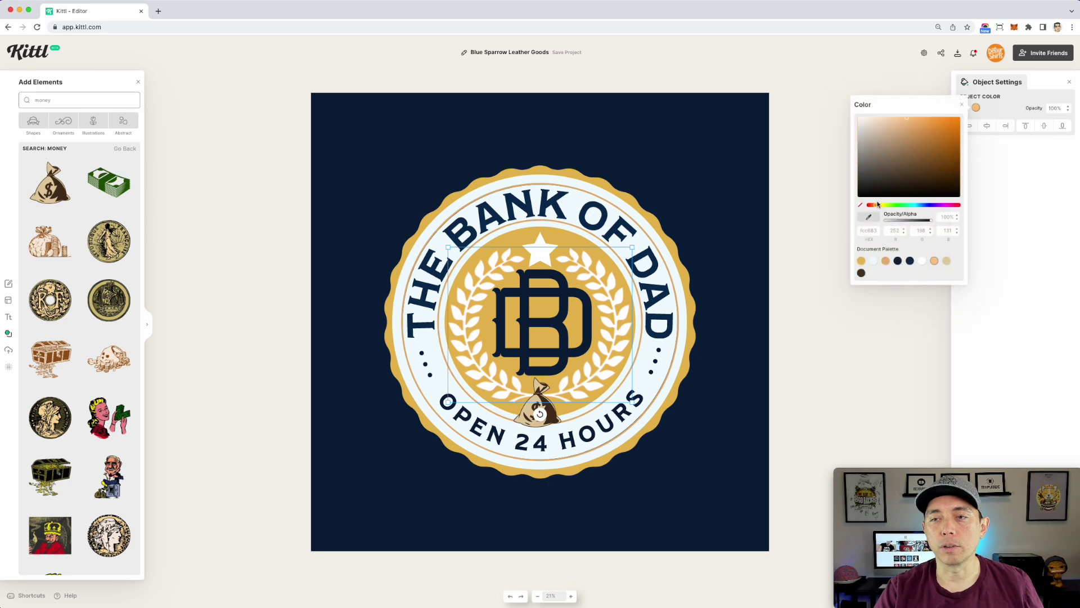
pyautogui.moveTo(880, 189); pyautogui.dragTo(795, 73)
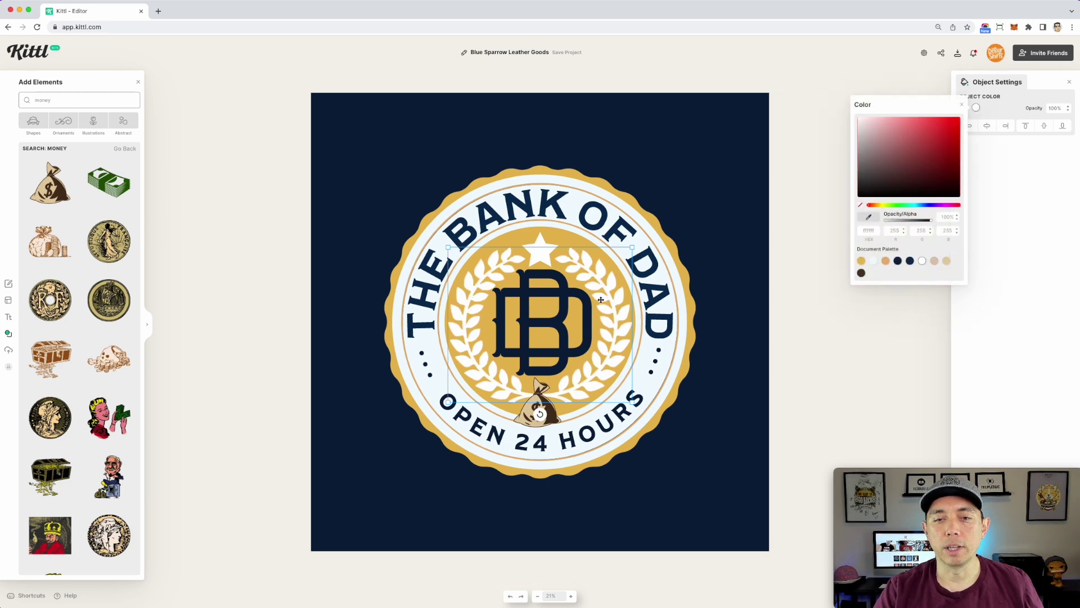
# Recolour the money bag's tan areas to white and align the bag with the badge's vertical centre line
pyautogui.click(546, 398)
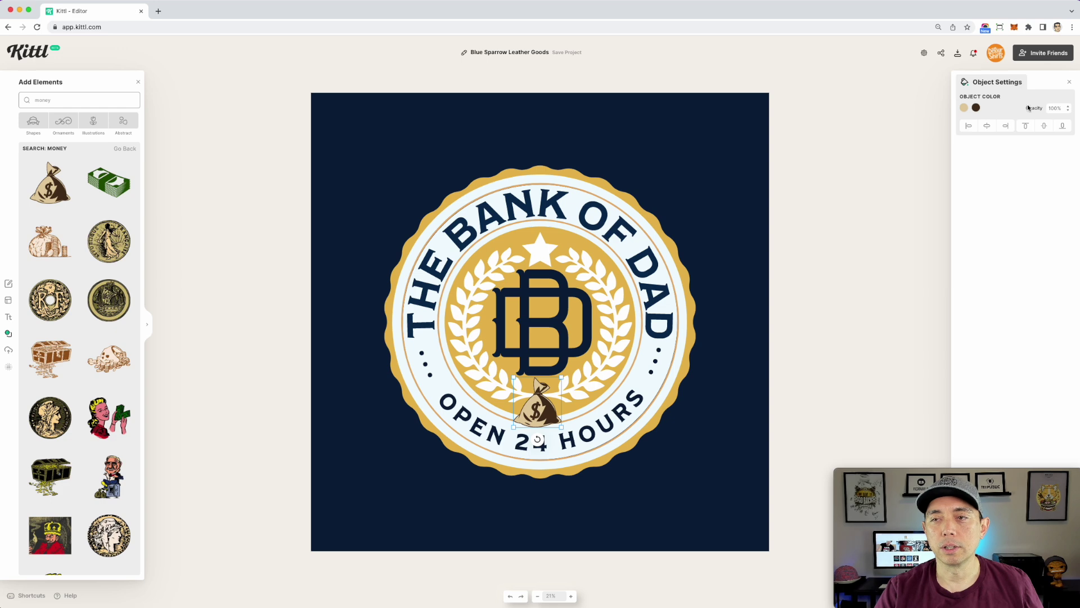
pyautogui.click(963, 108)
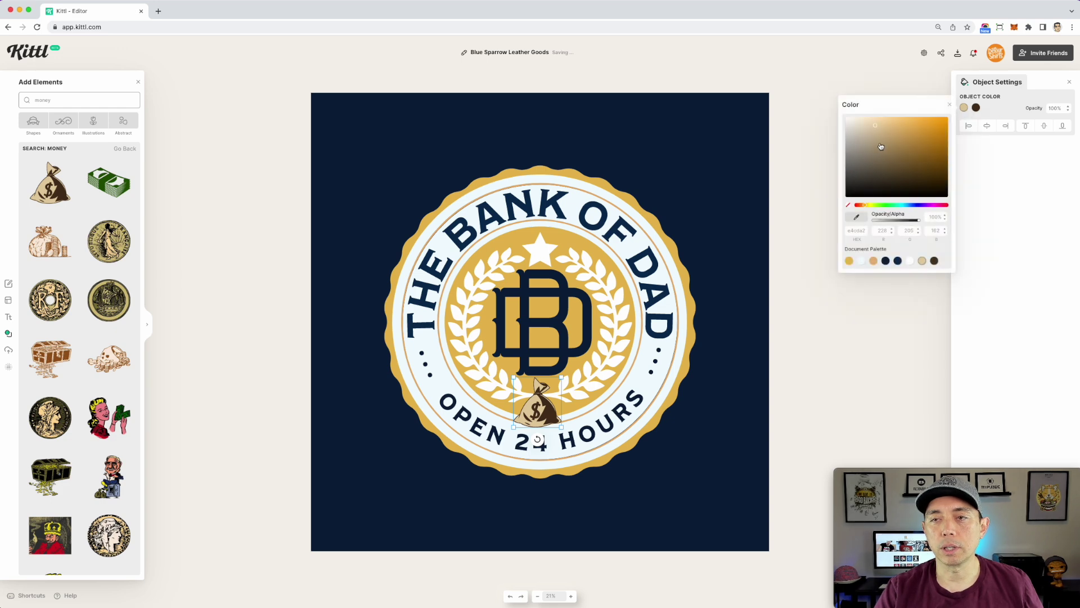
pyautogui.moveTo(881, 147); pyautogui.dragTo(786, 83)
pyautogui.moveTo(538, 410); pyautogui.dragTo(541, 411)
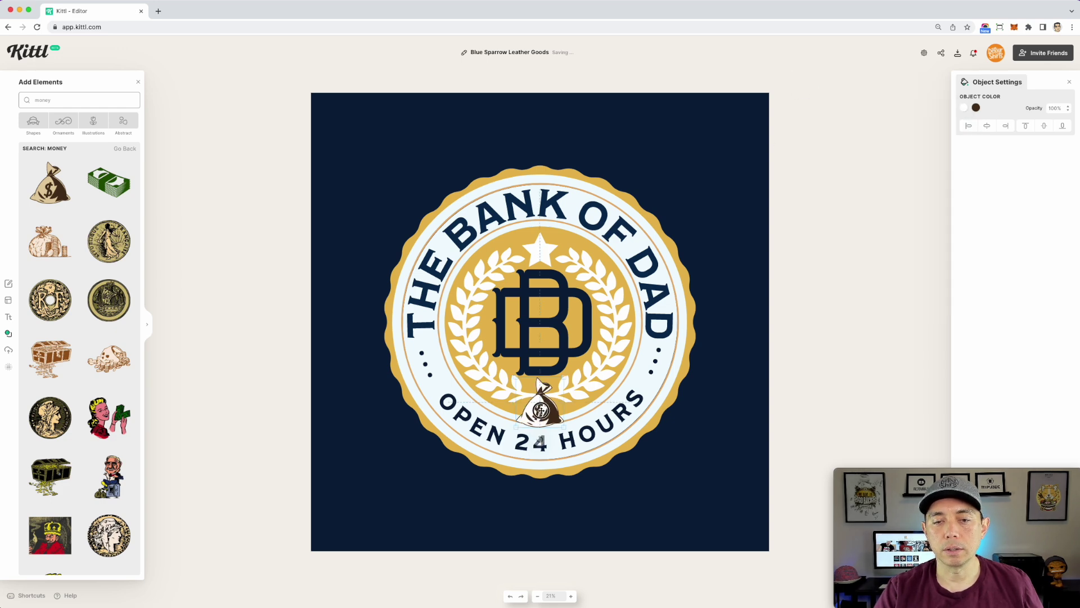
pyautogui.click(555, 447)
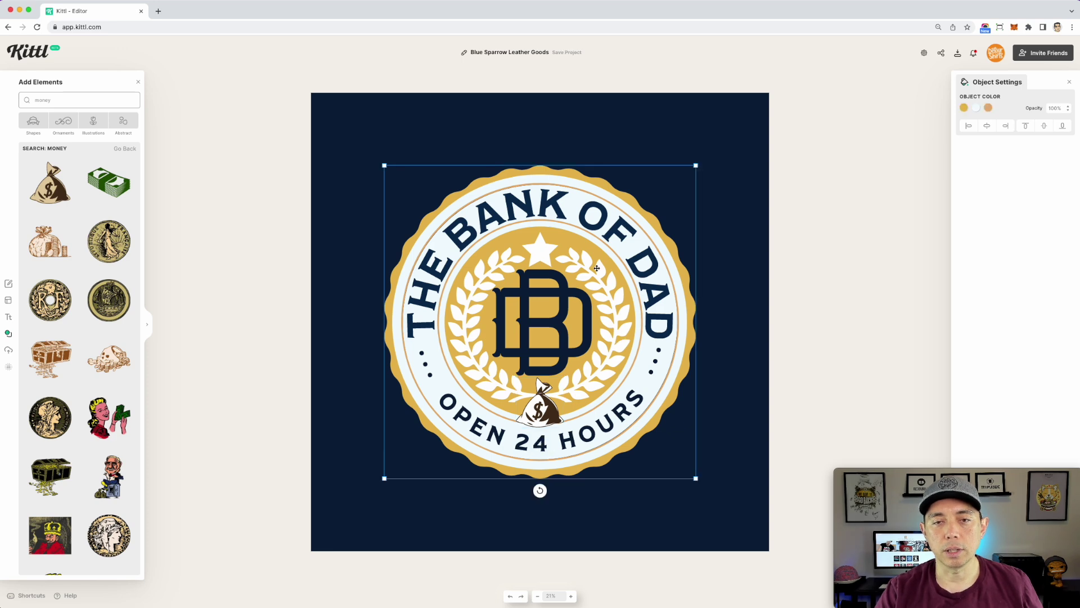
# Recolour the monogram white, shrink it slightly and re-centre it inside the laurel wreath
pyautogui.doubleClick(563, 310)
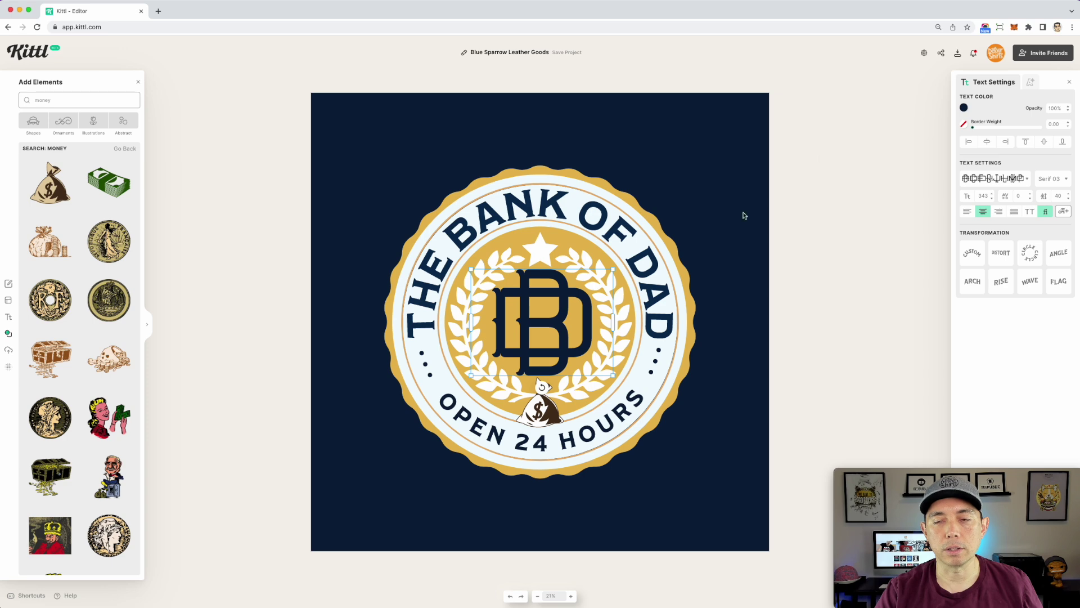
pyautogui.click(963, 107)
pyautogui.moveTo(900, 152); pyautogui.dragTo(768, 83)
pyautogui.moveTo(614, 269); pyautogui.dragTo(596, 278)
pyautogui.moveTo(557, 326); pyautogui.dragTo(559, 324)
# Change the canvas background colour to white
pyautogui.click(550, 409)
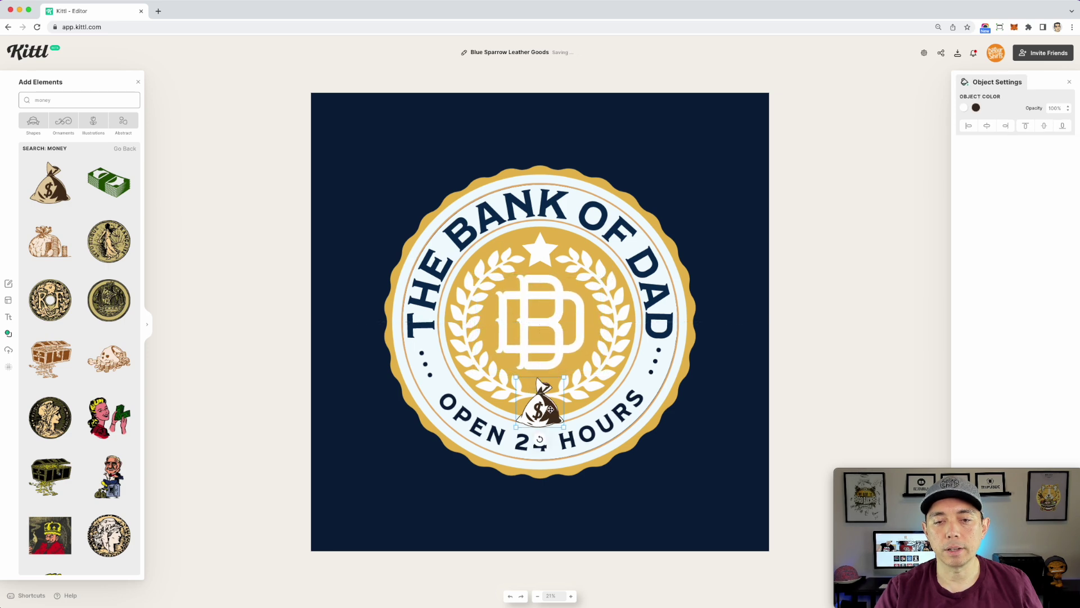
pyautogui.click(977, 108)
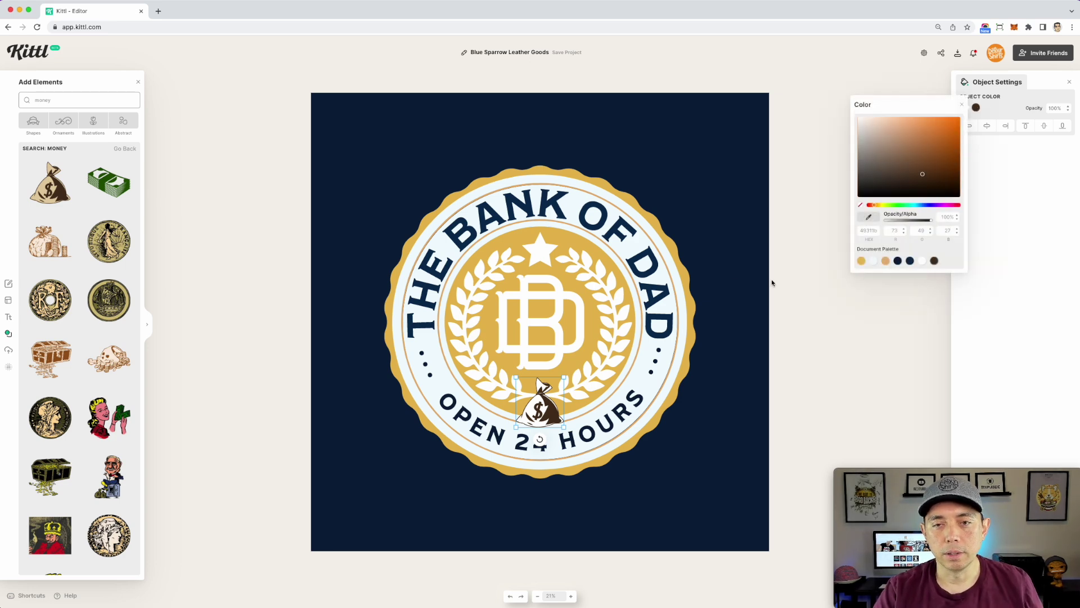
pyautogui.click(683, 260)
pyautogui.click(939, 99)
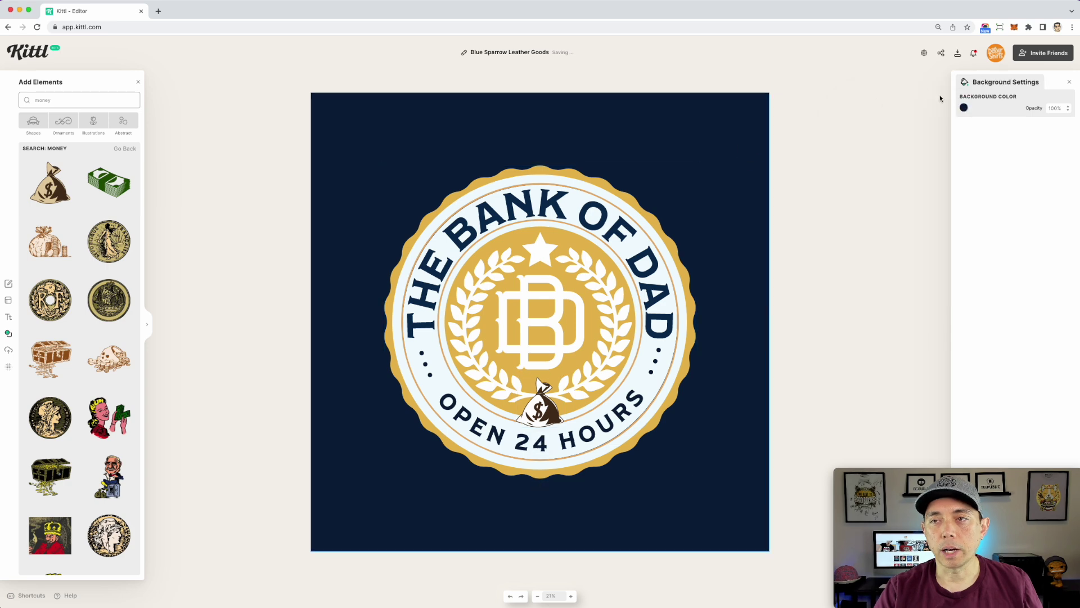
pyautogui.click(965, 107)
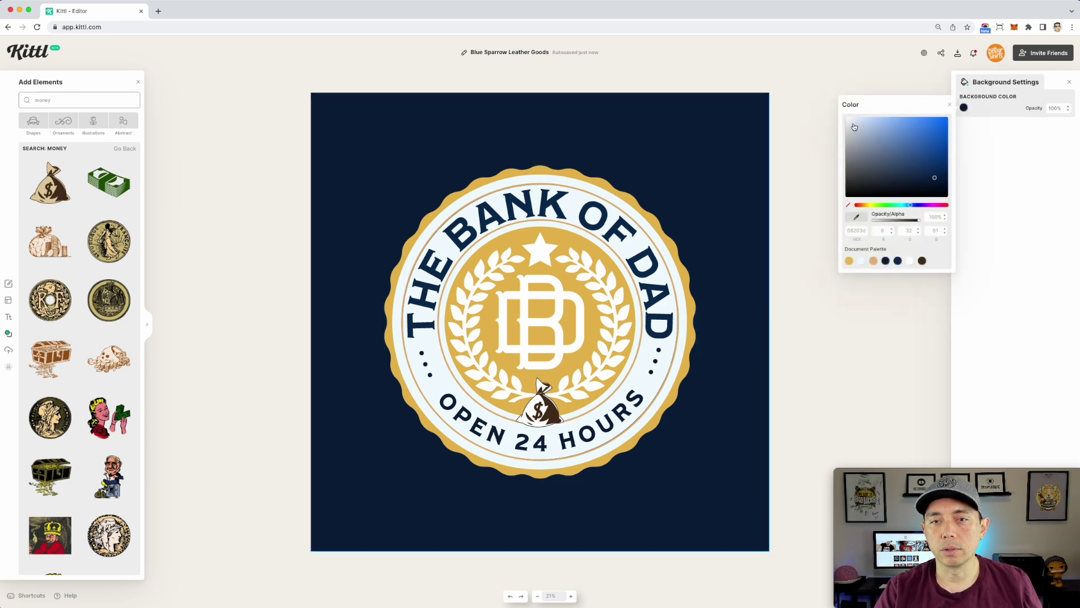
pyautogui.click(854, 127)
pyautogui.click(700, 258)
# Recolour the badge's pale blue ring to pure white
pyautogui.click(670, 357)
pyautogui.click(977, 107)
pyautogui.moveTo(903, 182); pyautogui.dragTo(754, 56)
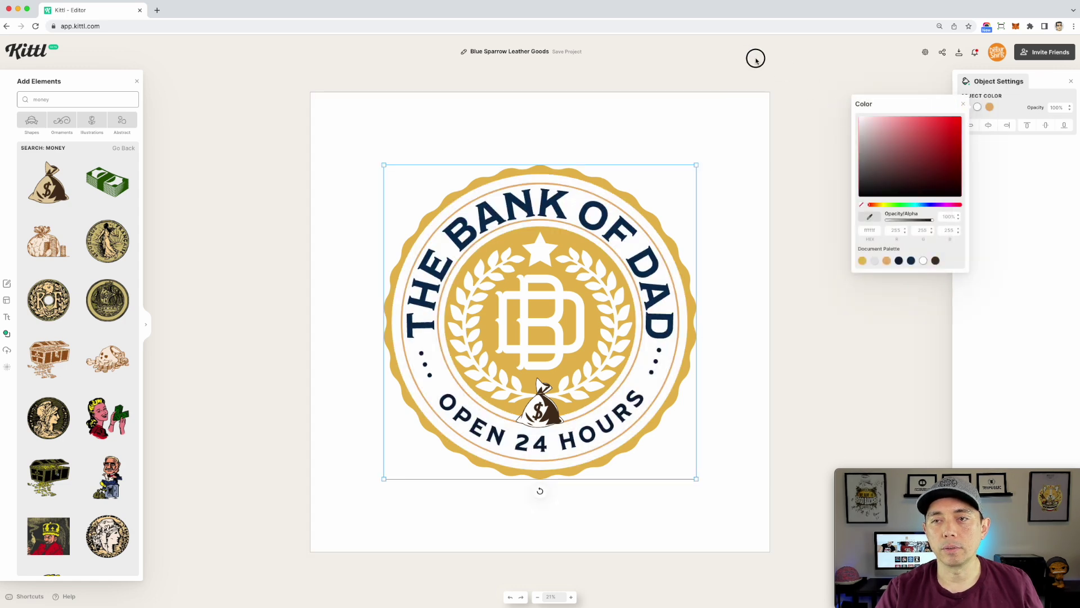
# Recolour the badge's thin orange ring lines with the golden yellow (e7ba51) from the document palette
pyautogui.click(989, 108)
pyautogui.click(874, 262)
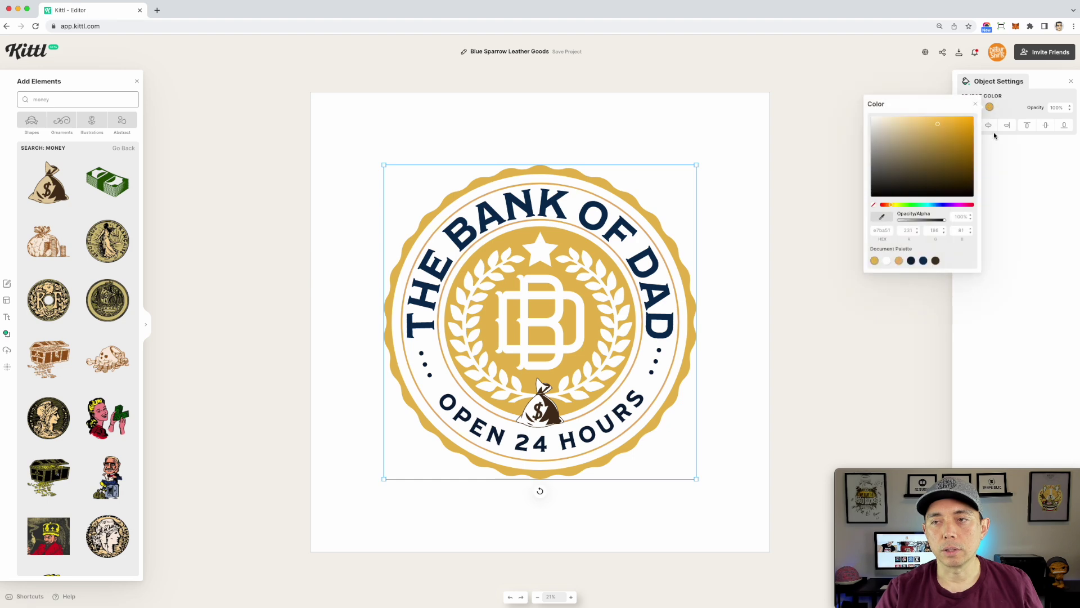
pyautogui.click(1000, 101)
pyautogui.click(965, 106)
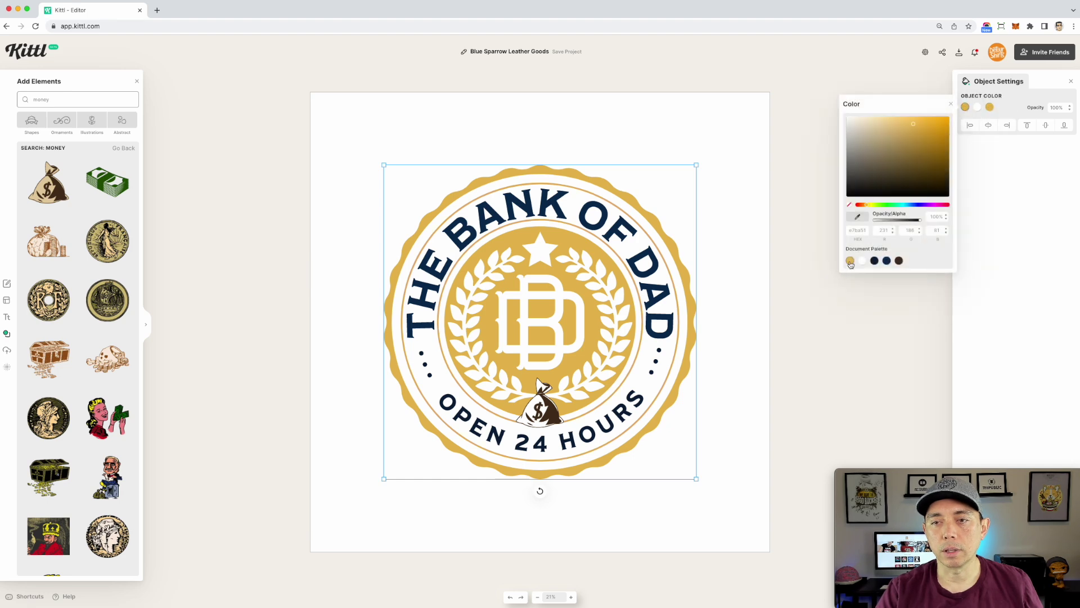
pyautogui.click(985, 116)
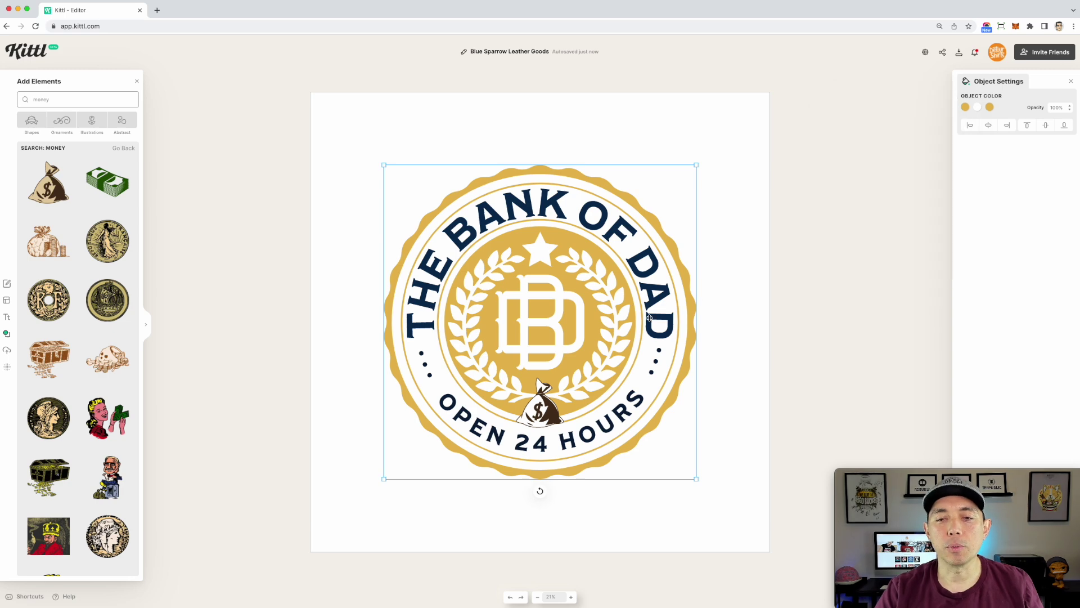
# Recolour the money bag's dark brown areas with the darker navy from the document palette
pyautogui.click(554, 413)
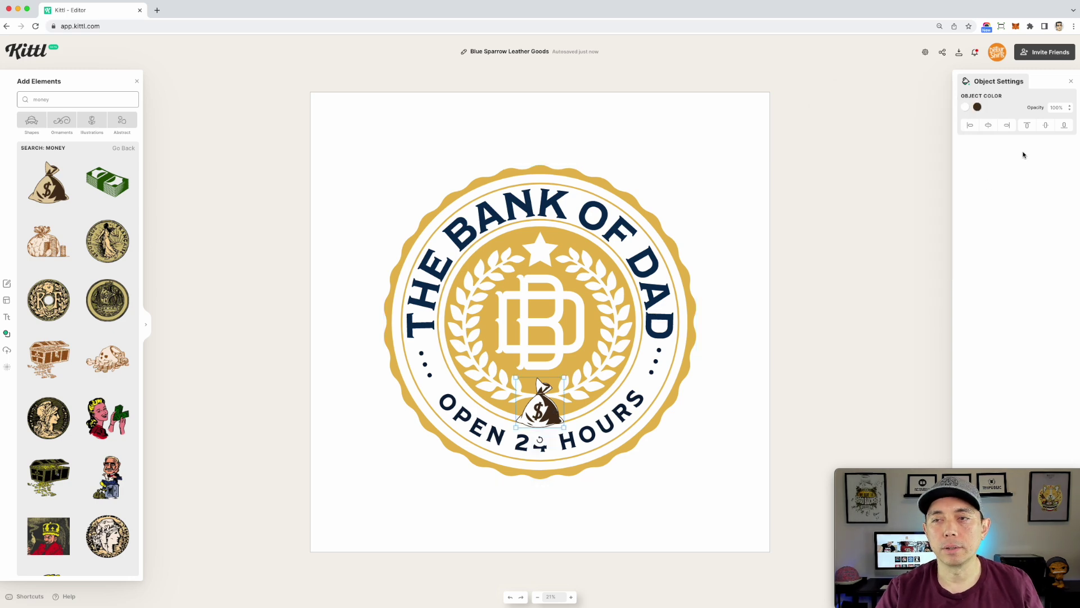
pyautogui.click(977, 107)
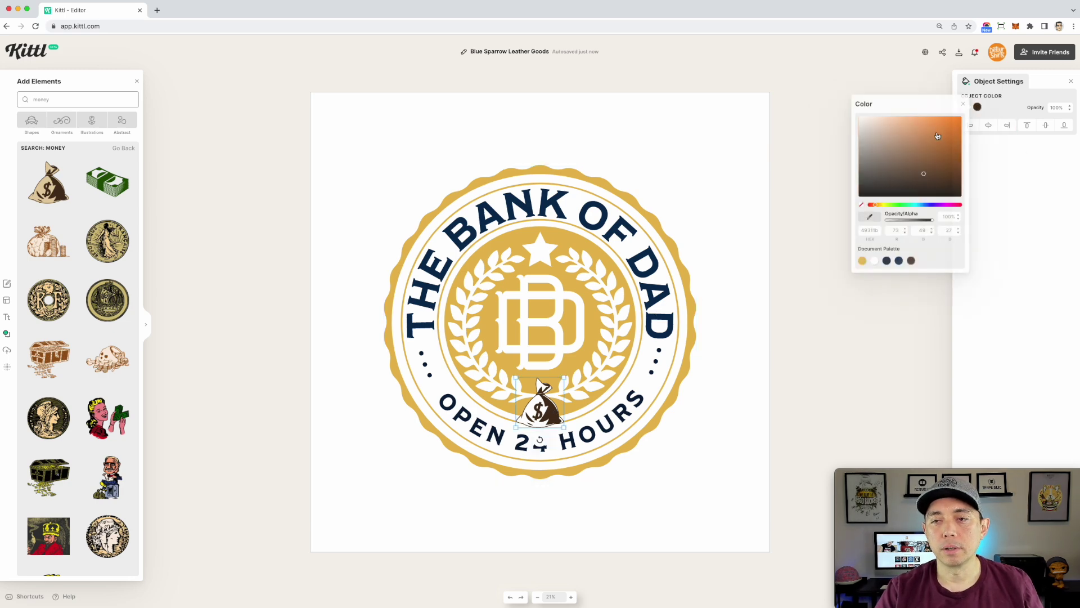
pyautogui.click(887, 261)
pyautogui.click(601, 419)
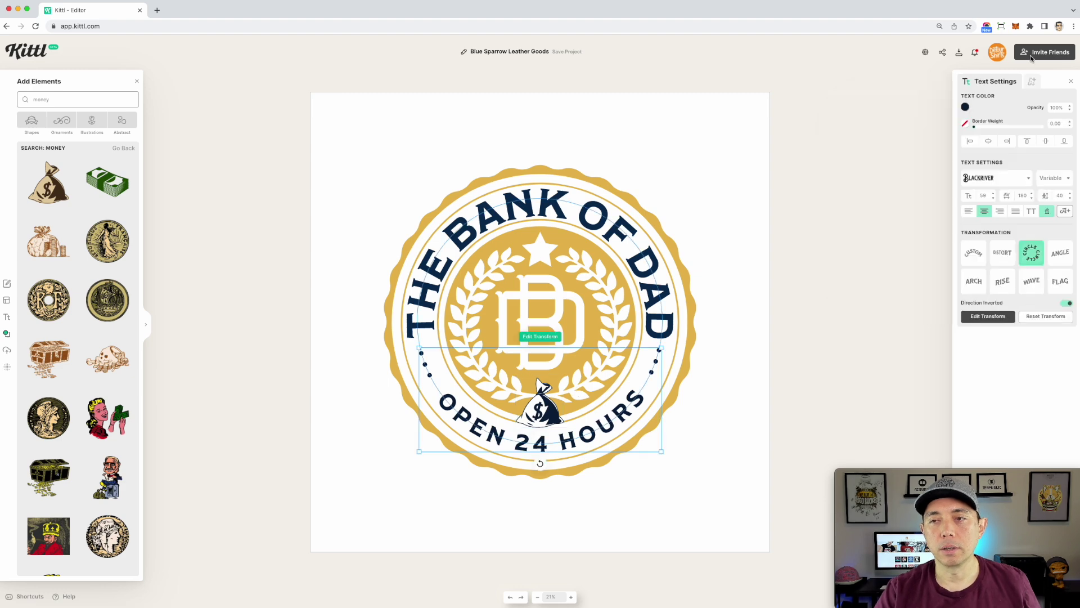
# Recolour the "THE BANK OF DAD" text with the same navy (08203d) as the bottom text from the document palette
pyautogui.click(997, 52)
pyautogui.click(965, 111)
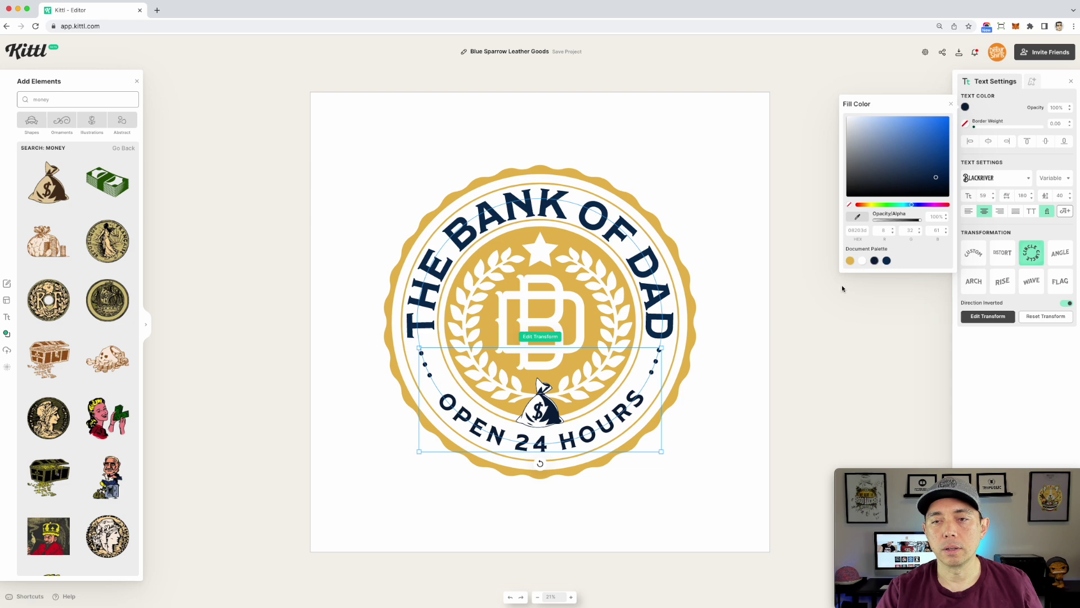
pyautogui.click(640, 256)
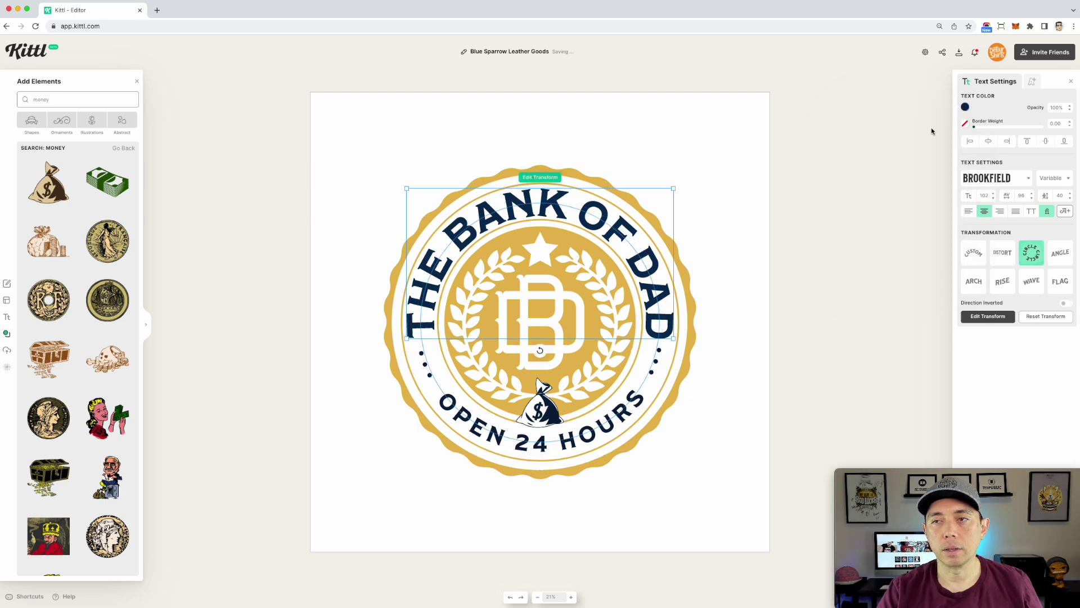
pyautogui.click(964, 107)
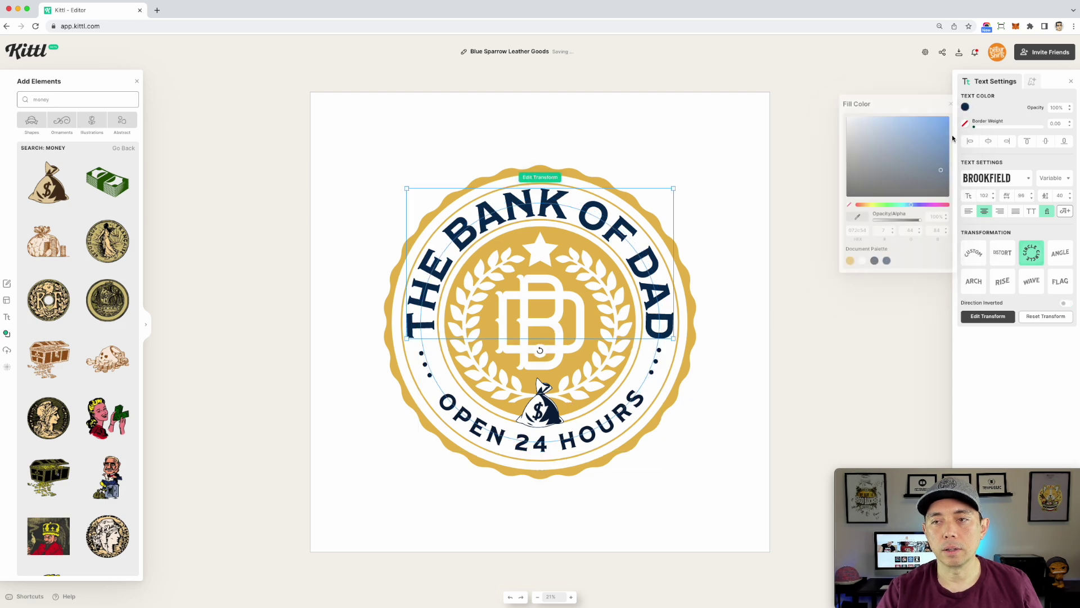
pyautogui.click(877, 262)
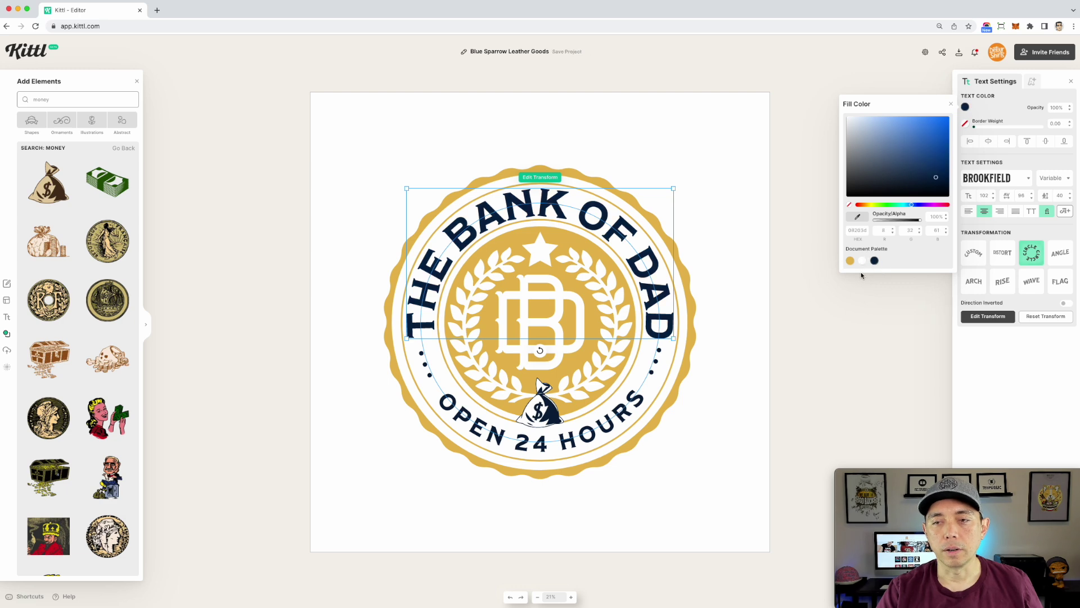
# Change the canvas background colour to dark red
pyautogui.click(739, 179)
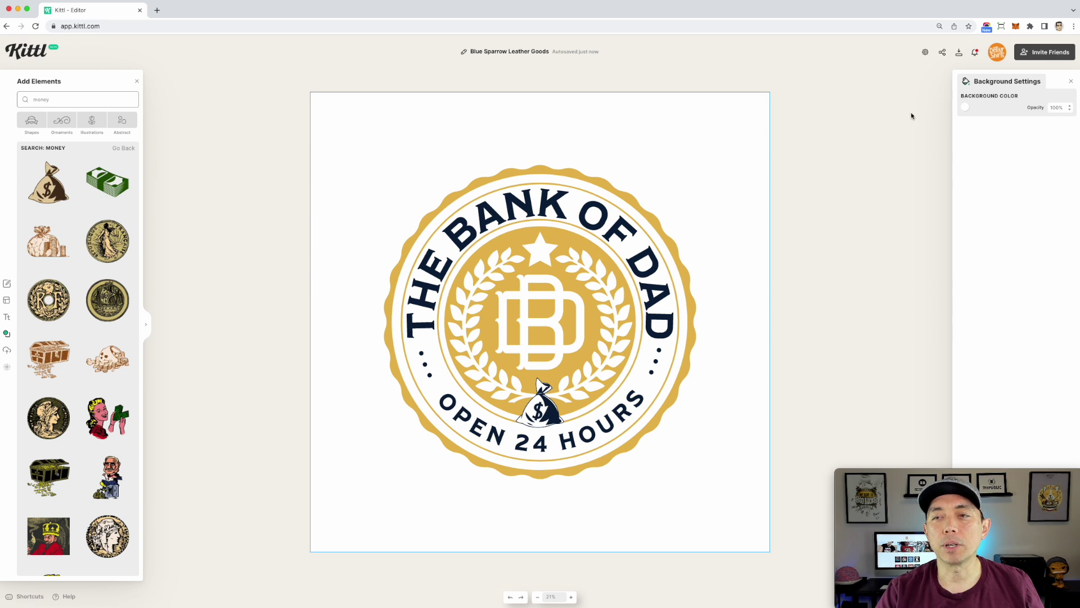
pyautogui.moveTo(945, 131); pyautogui.dragTo(964, 146)
pyautogui.click(765, 58)
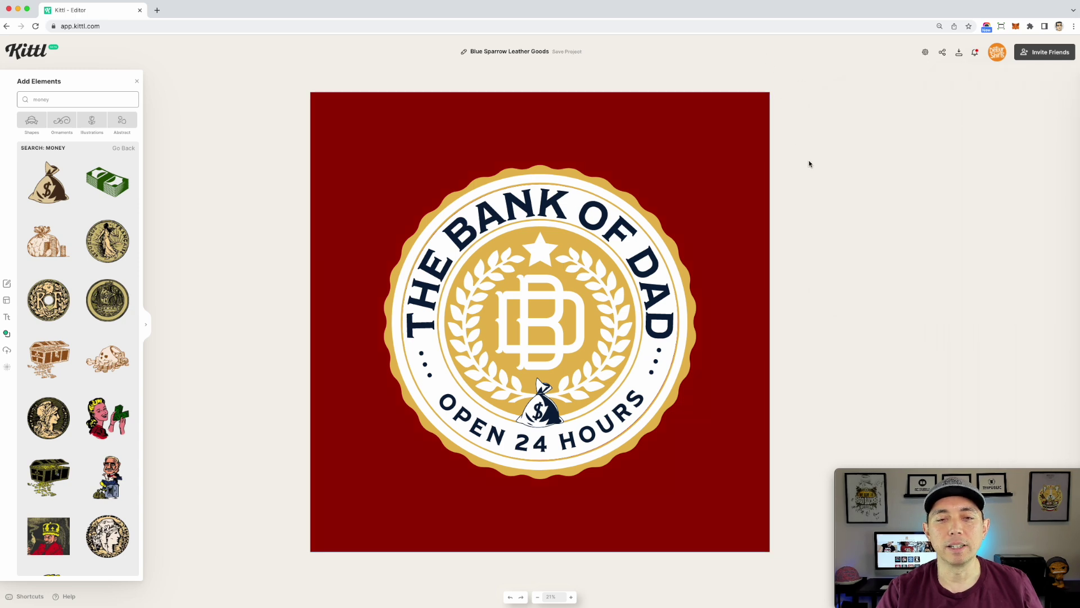
# Apply the Detailed 3d Shadow effect to the "THE BANK OF DAD" text with an offset of 2
pyautogui.click(629, 226)
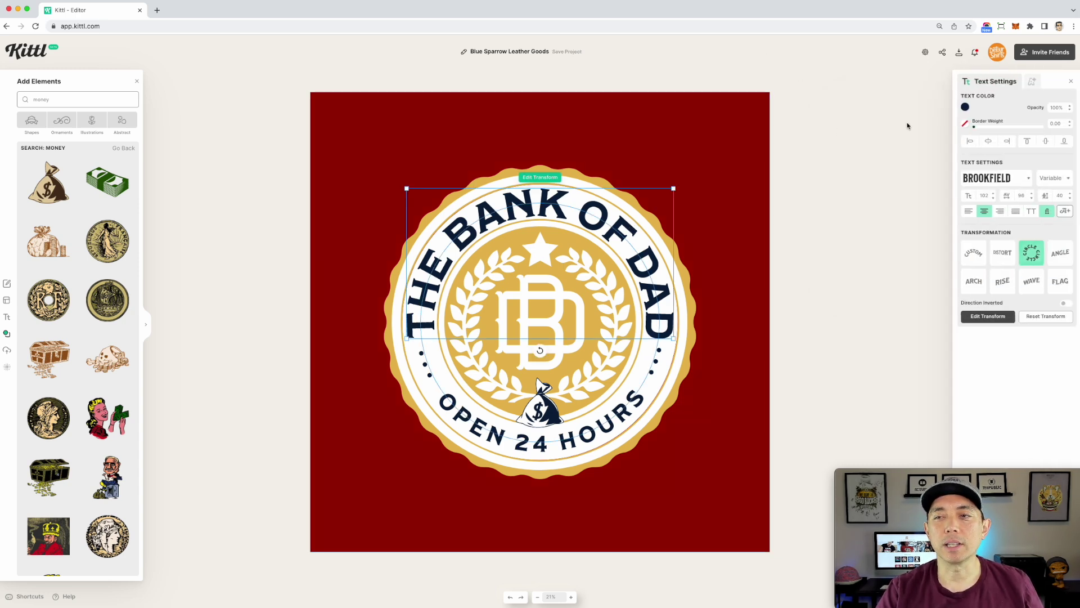
pyautogui.click(1050, 81)
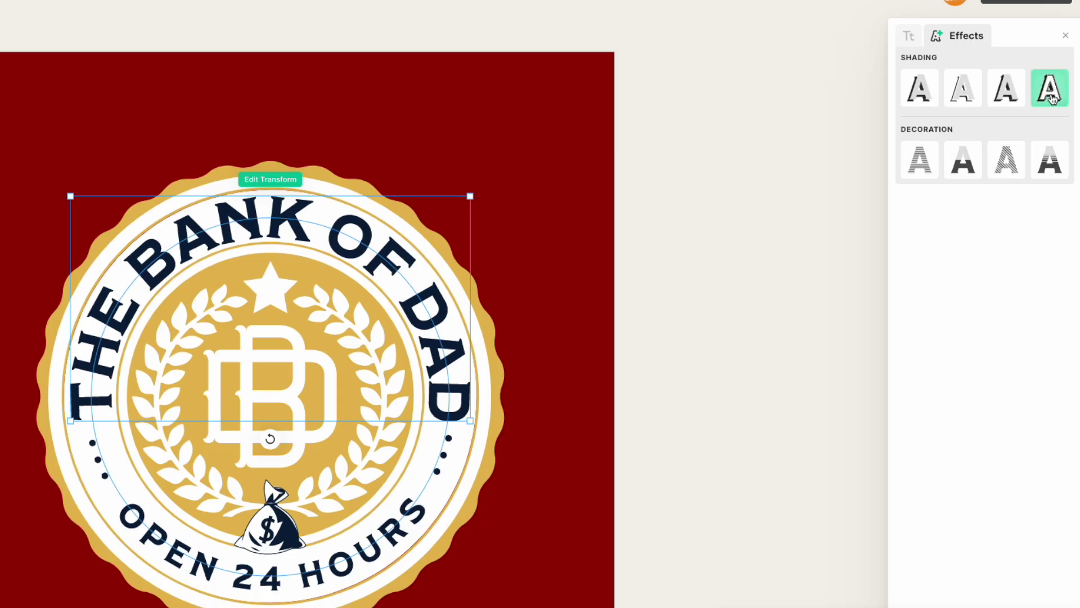
pyautogui.click(1051, 95)
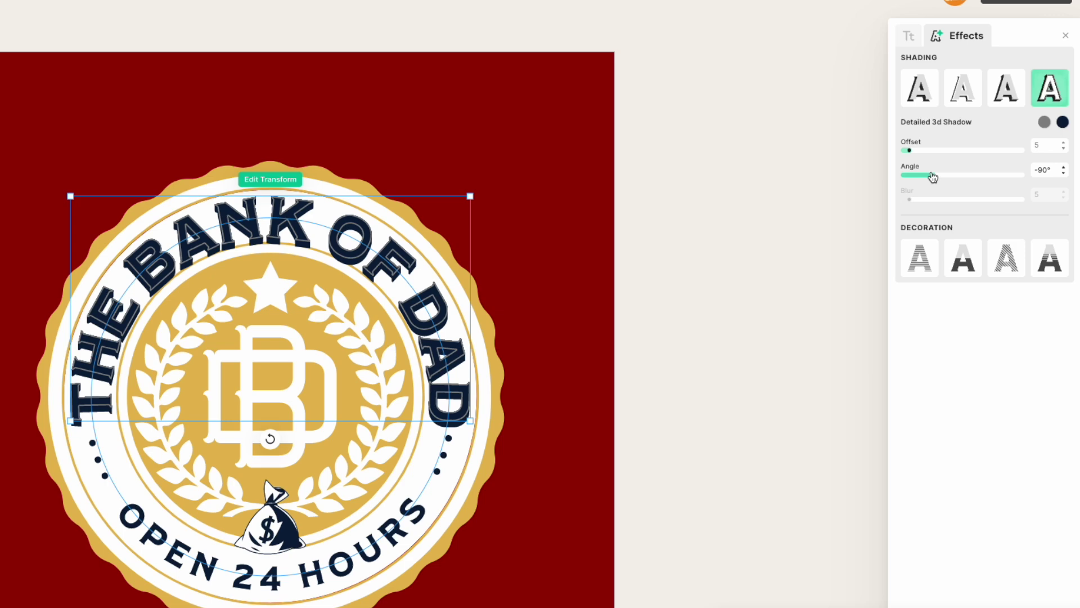
pyautogui.moveTo(909, 150); pyautogui.dragTo(905, 153)
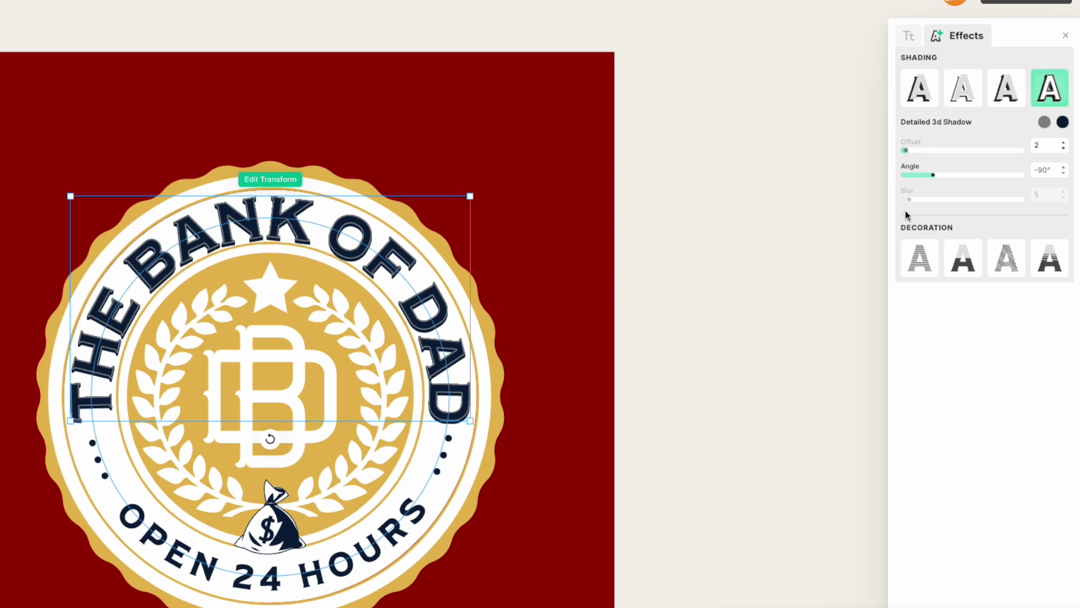
# Add the Fading Color Cut decoration to the "THE BANK OF DAD" text in a medium blue (2e65a6)
pyautogui.click(1049, 265)
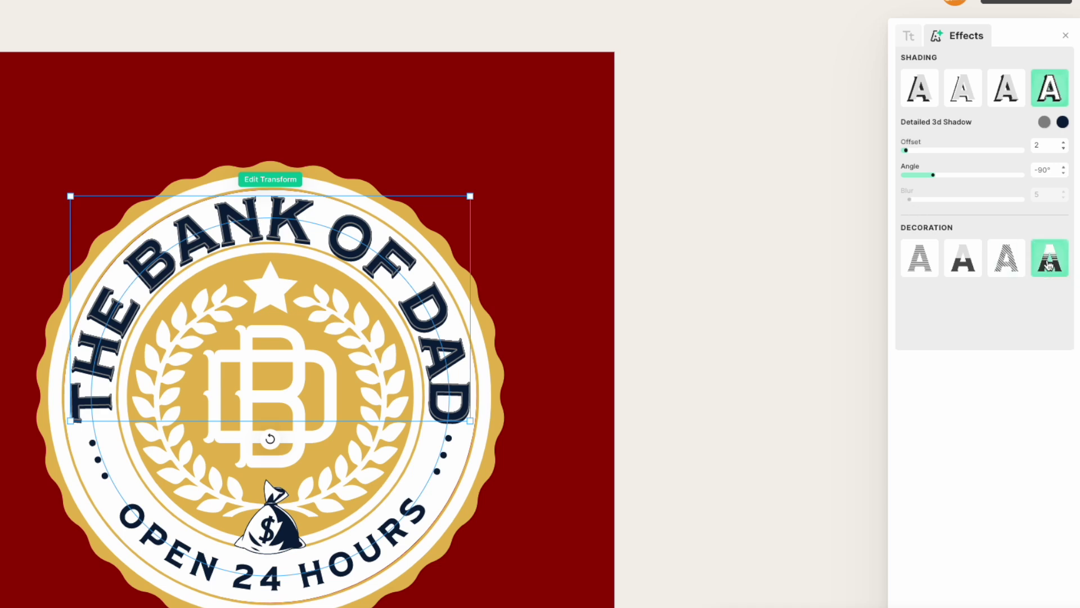
pyautogui.click(1063, 292)
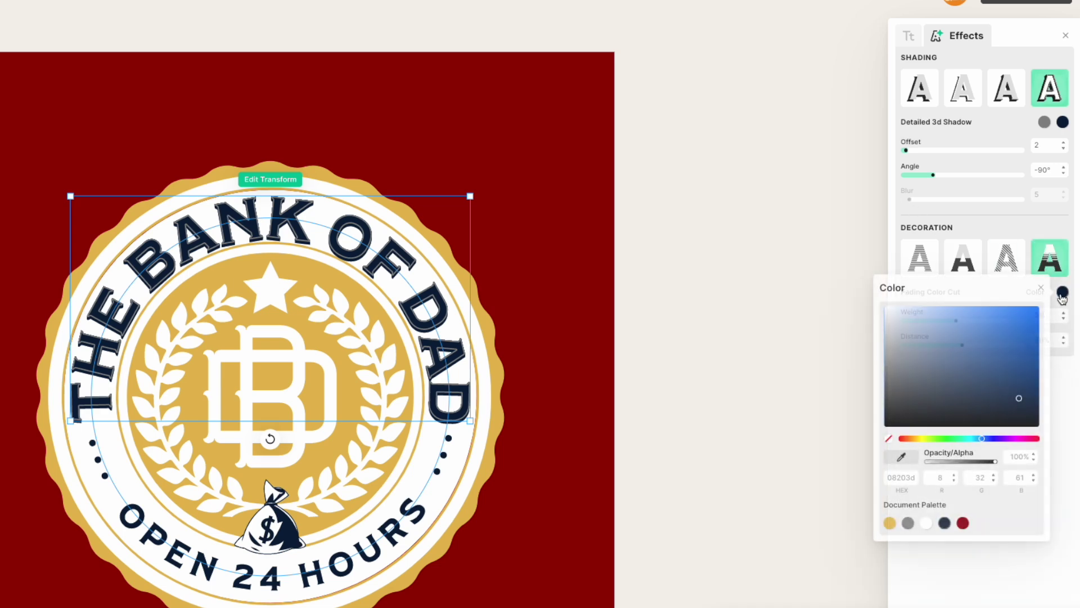
pyautogui.moveTo(1018, 393); pyautogui.dragTo(996, 348)
# Apply a Block Shadow to the "OPEN 24 HOURS" text in the palette's grey (888888) with an offset of 2
pyautogui.click(355, 579)
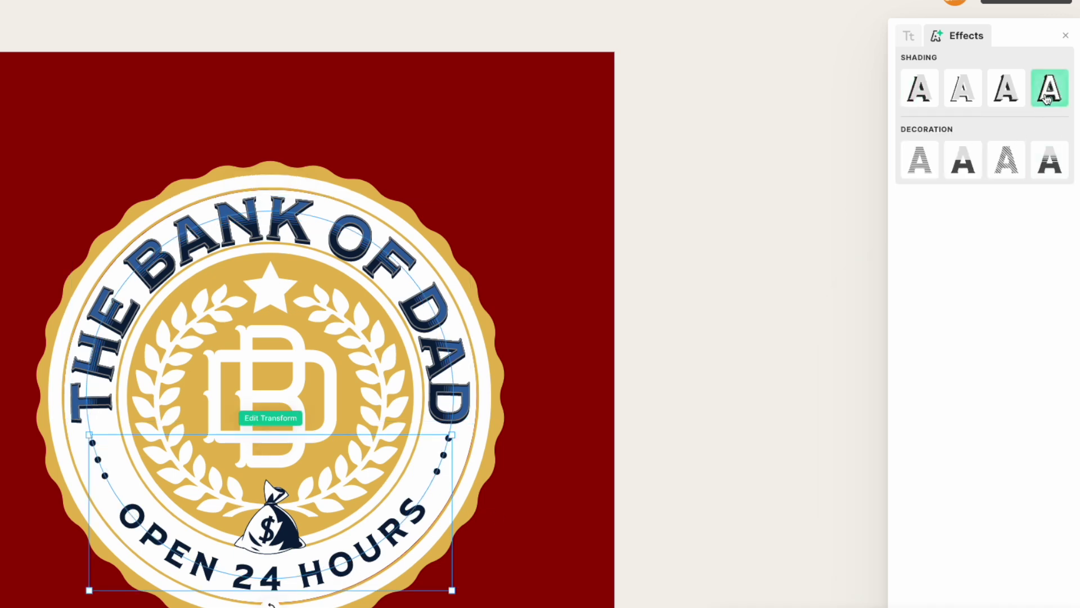
pyautogui.click(1007, 100)
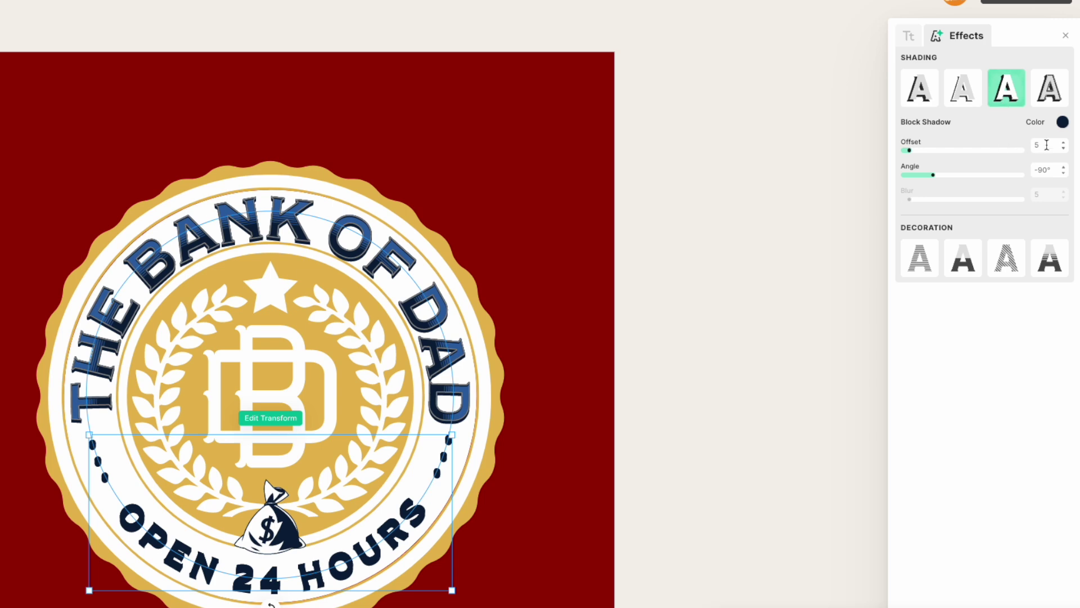
pyautogui.click(1063, 122)
pyautogui.click(962, 354)
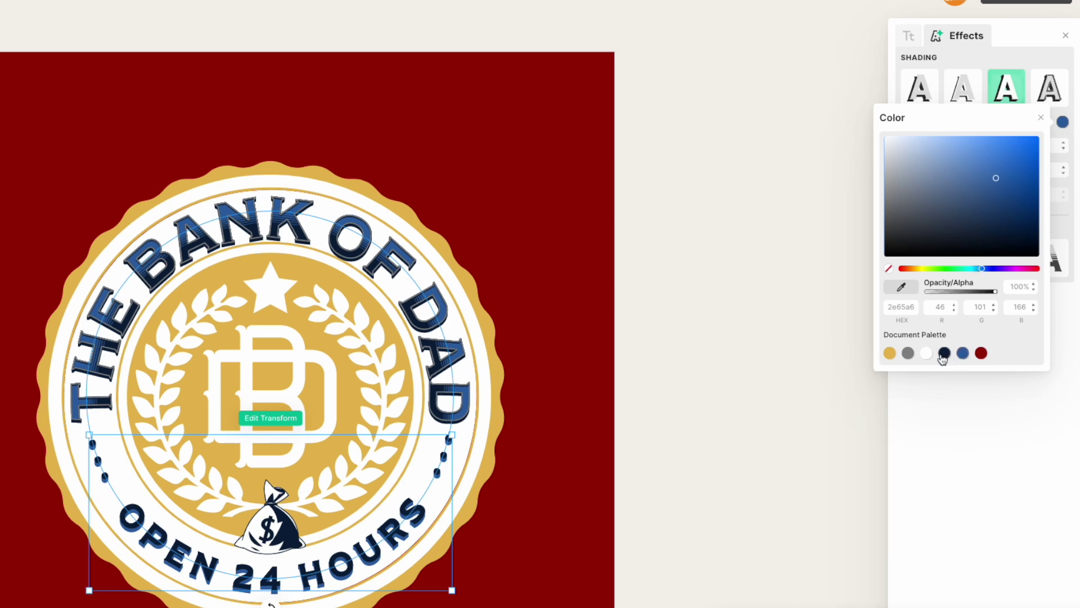
pyautogui.click(908, 354)
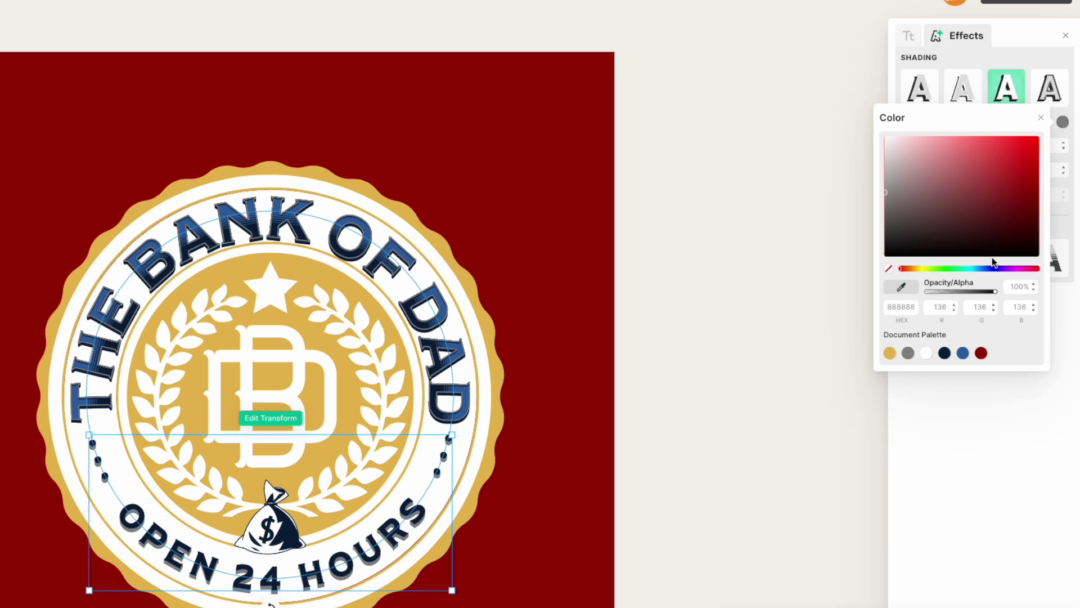
pyautogui.click(1058, 215)
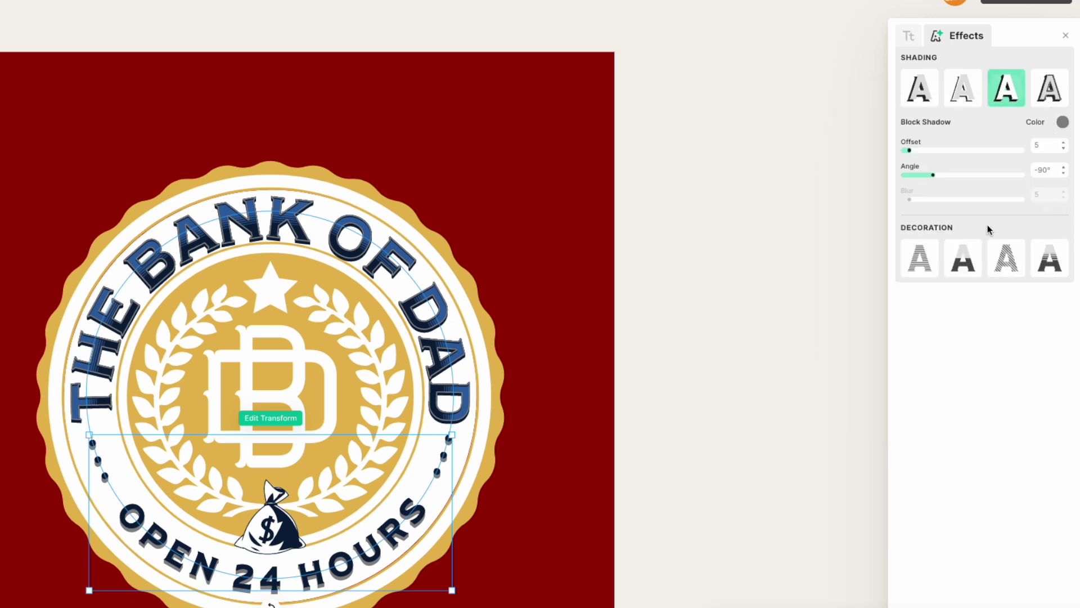
pyautogui.click(909, 151)
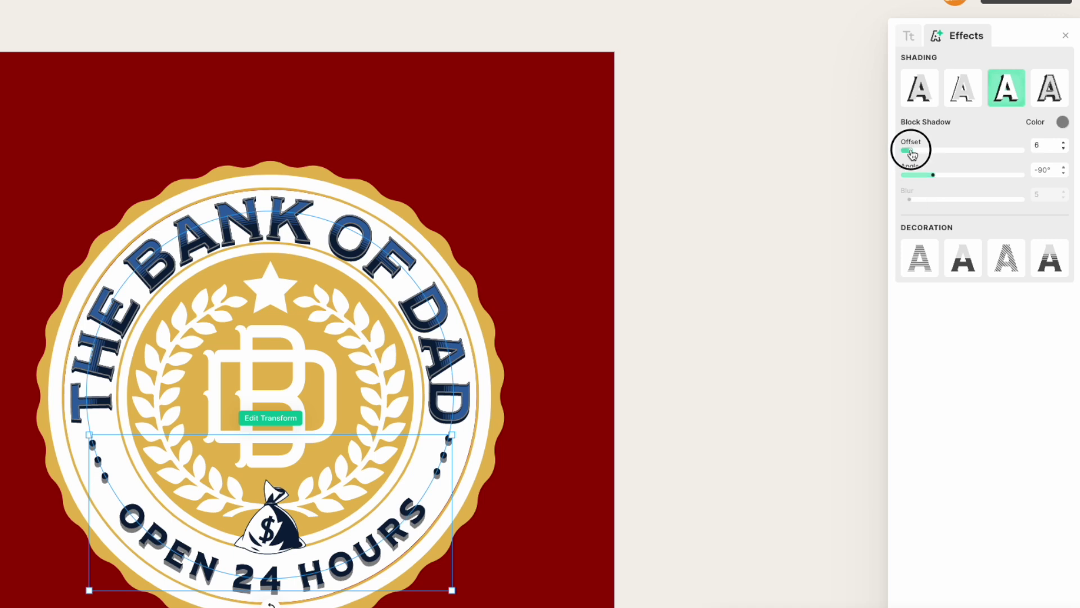
pyautogui.moveTo(909, 151); pyautogui.dragTo(906, 150)
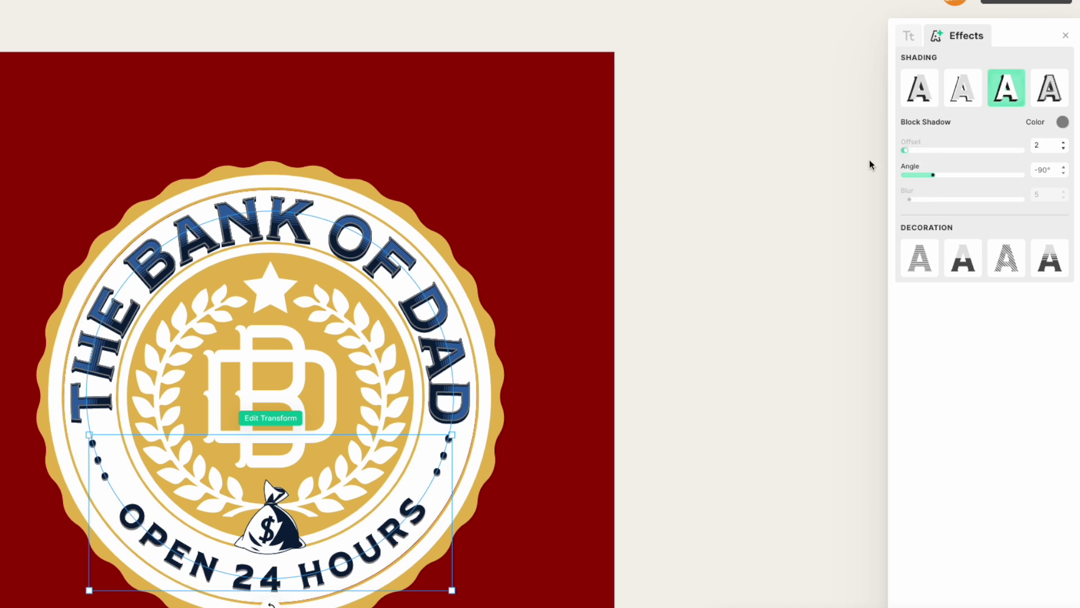
pyautogui.click(629, 162)
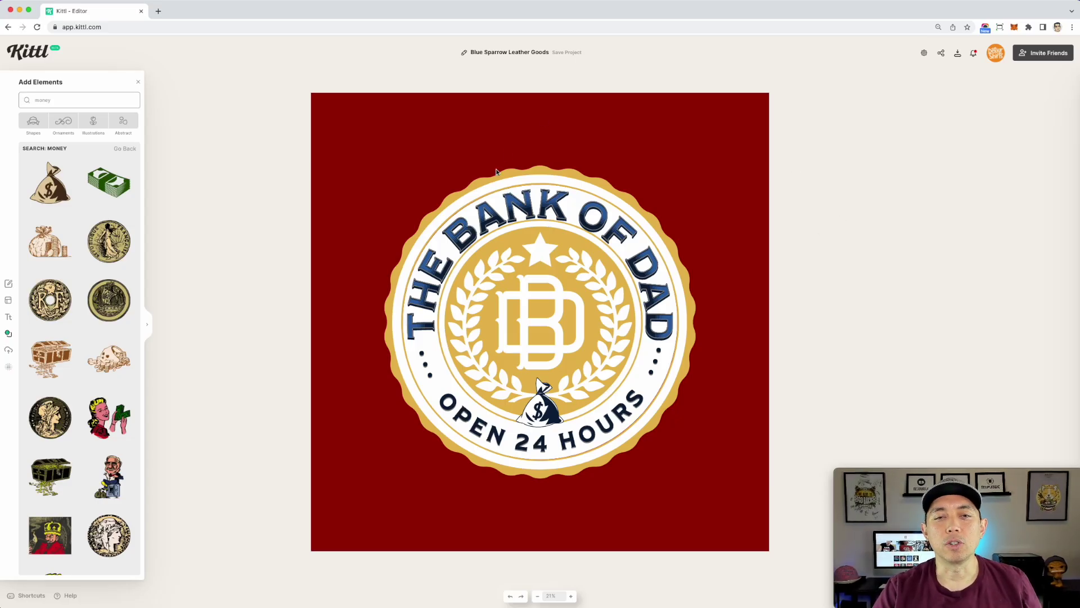
# Try a transparent canvas background, and replace it with a slightly brighter dark red
pyautogui.click(616, 134)
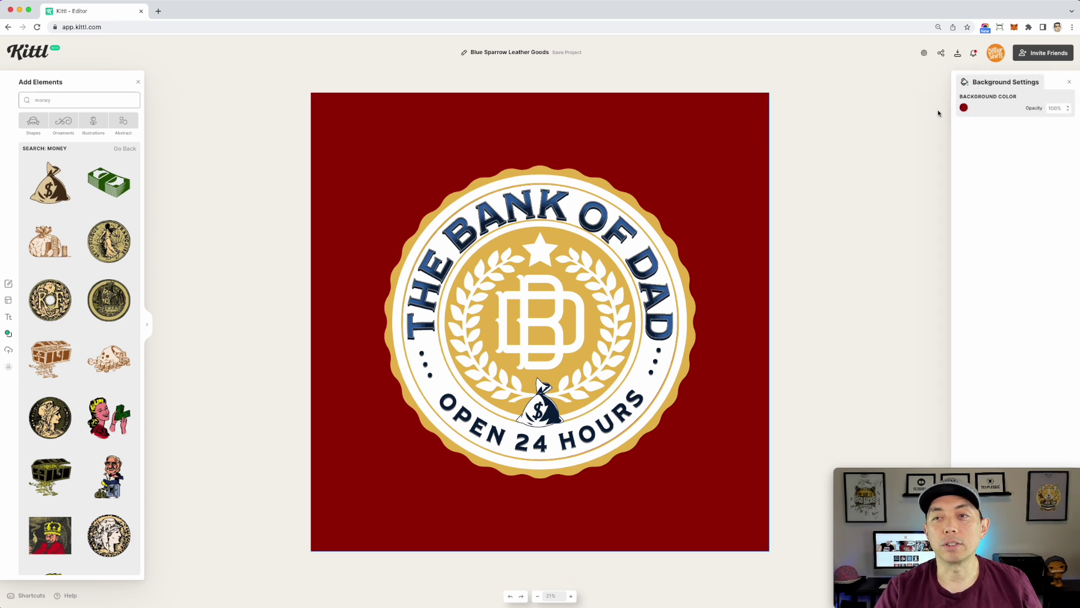
pyautogui.click(965, 109)
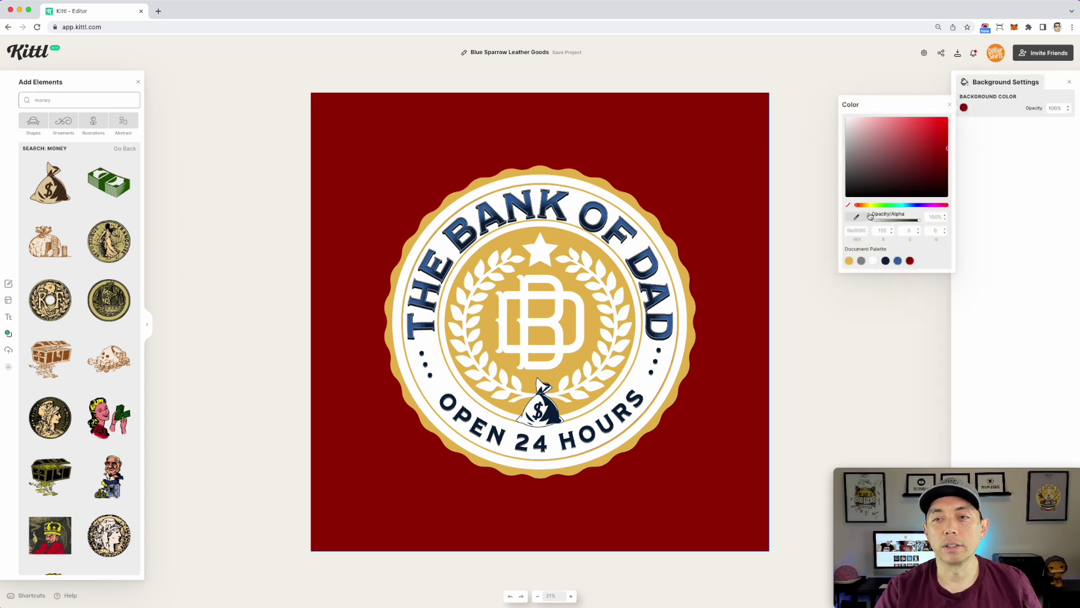
pyautogui.click(848, 206)
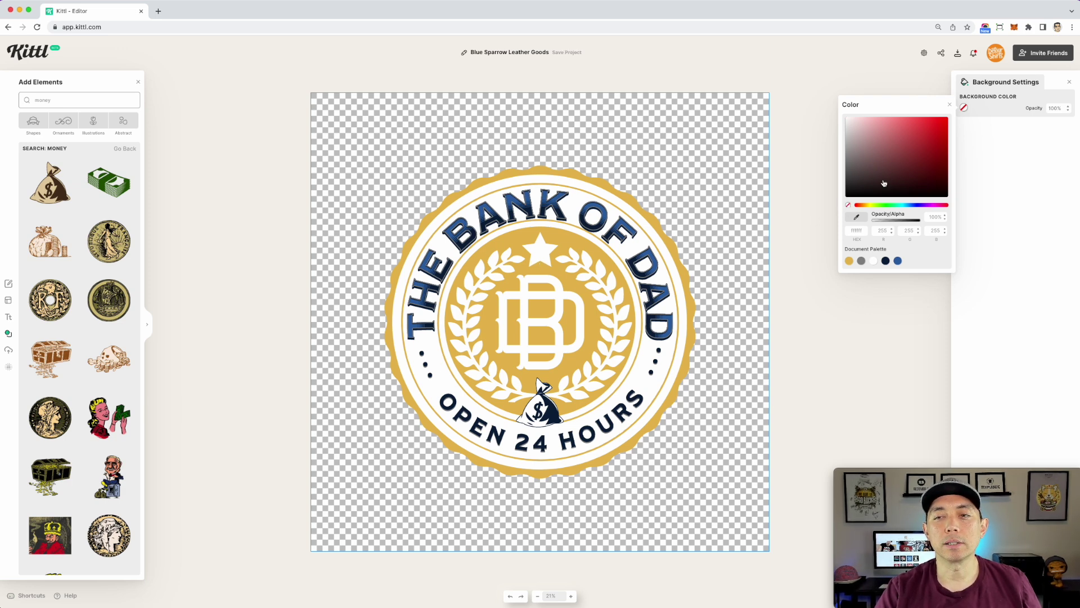
pyautogui.moveTo(927, 148)
pyautogui.mouseDown()
pyautogui.moveTo(960, 174)
pyautogui.moveTo(953, 145)
pyautogui.moveTo(942, 145)
pyautogui.mouseUp()
pyautogui.click(604, 65)
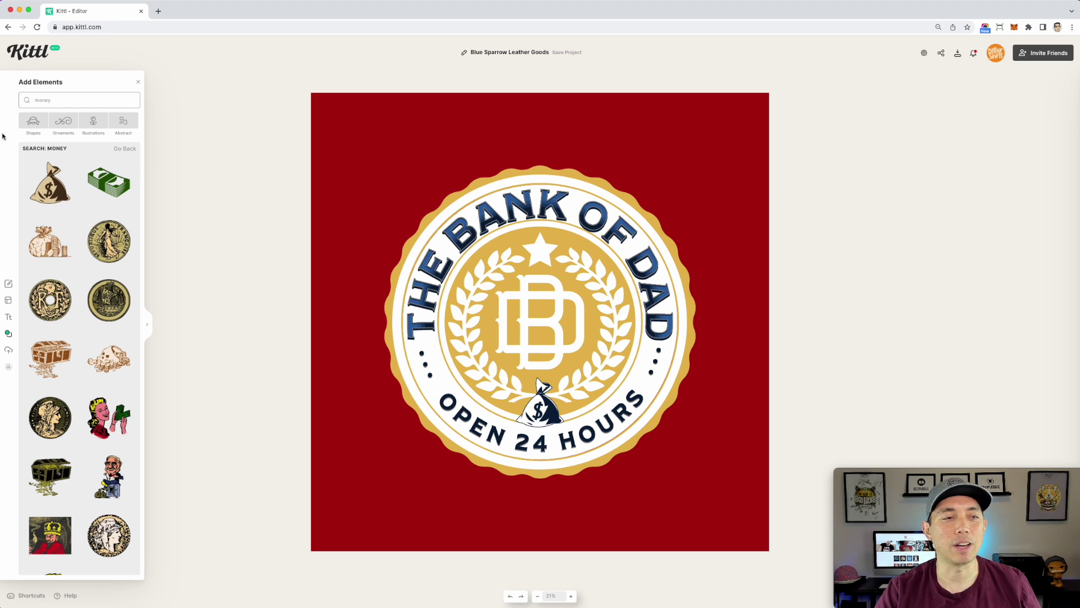
# Apply the leafy branch texture from the Pattern Textures collection over the whole design
pyautogui.click(8, 367)
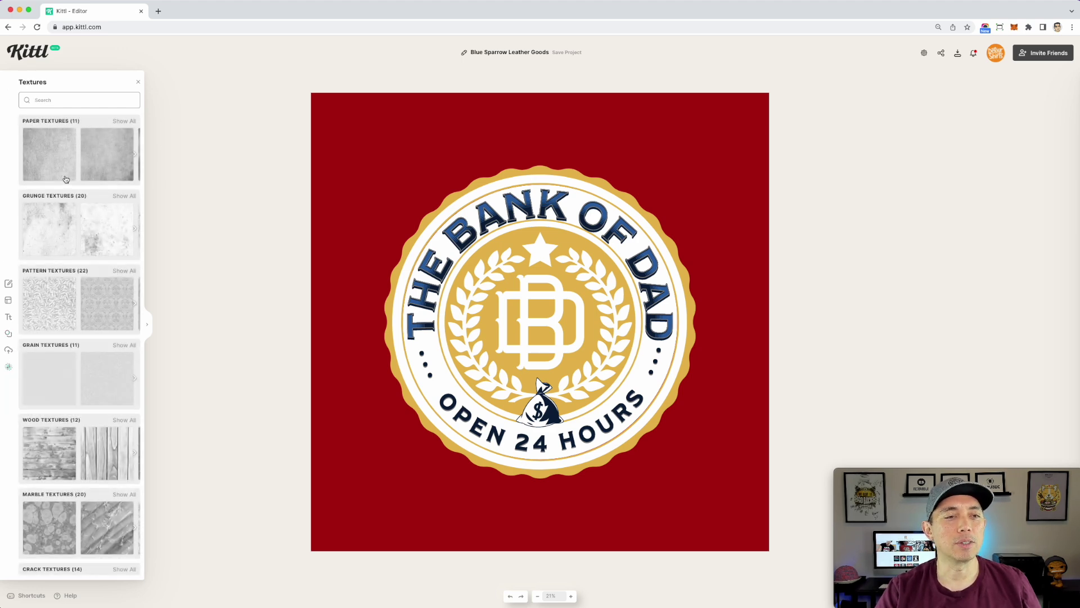
pyautogui.click(104, 297)
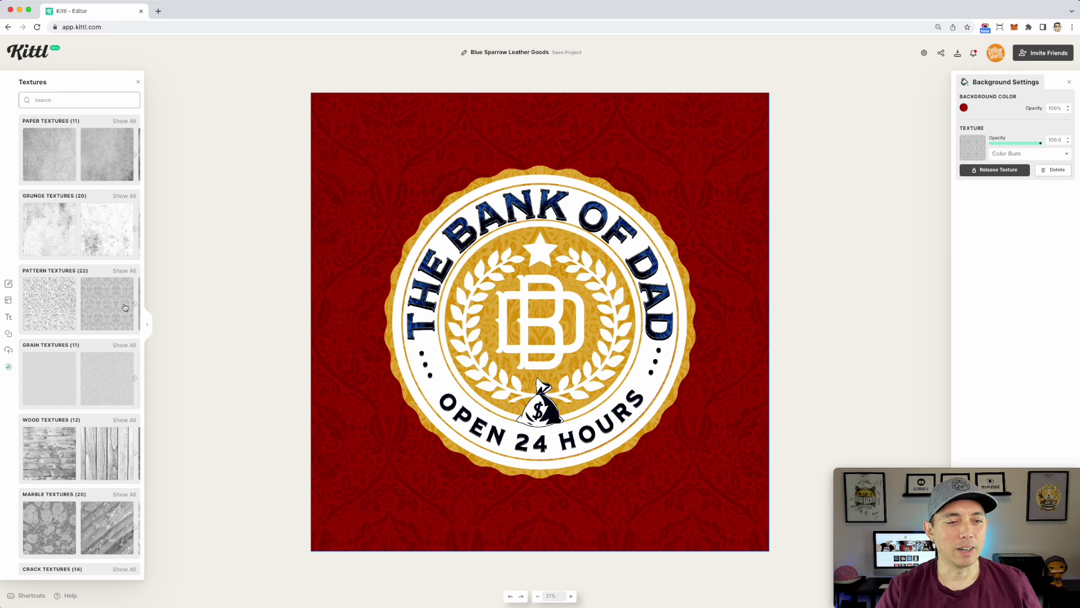
pyautogui.click(125, 270)
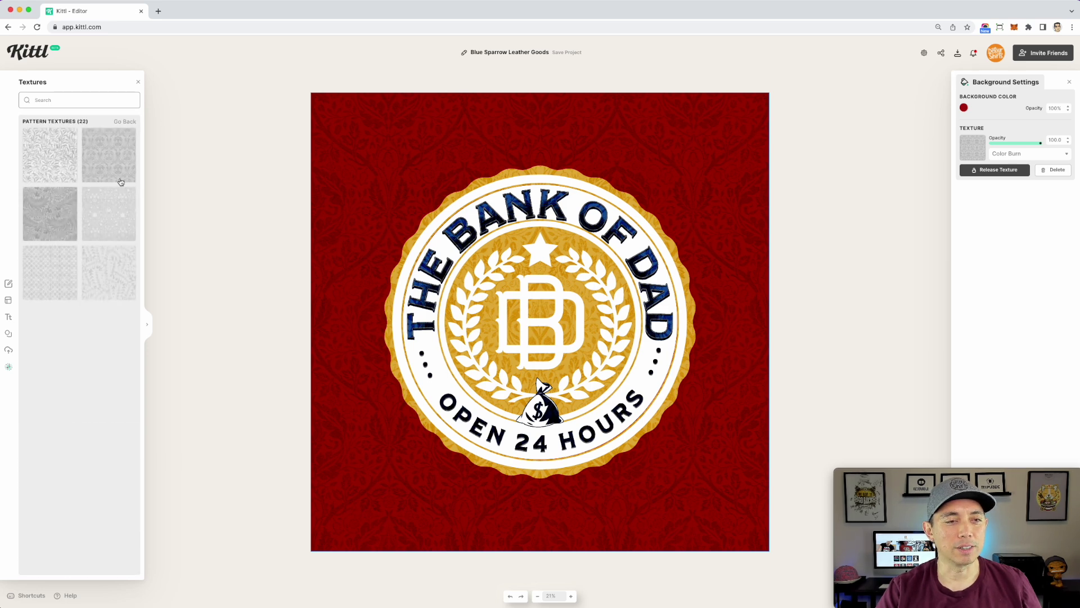
pyautogui.click(112, 263)
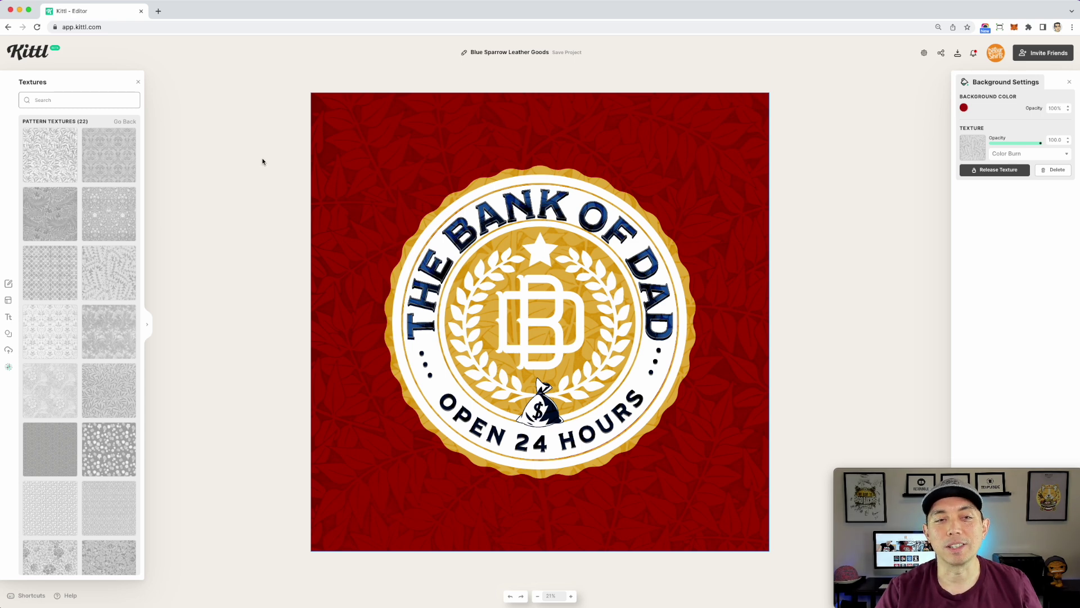
# Enlarge all the badge elements together to about four fifths of the canvas width, keeping them near its centre
pyautogui.moveTo(254, 149)
pyautogui.mouseDown()
pyautogui.moveTo(506, 374)
pyautogui.moveTo(718, 509)
pyautogui.moveTo(700, 481)
pyautogui.moveTo(757, 519)
pyautogui.moveTo(715, 507)
pyautogui.moveTo(714, 495)
pyautogui.moveTo(728, 510)
pyautogui.mouseUp()
pyautogui.moveTo(643, 369); pyautogui.dragTo(640, 370)
pyautogui.click(793, 247)
pyautogui.click(699, 219)
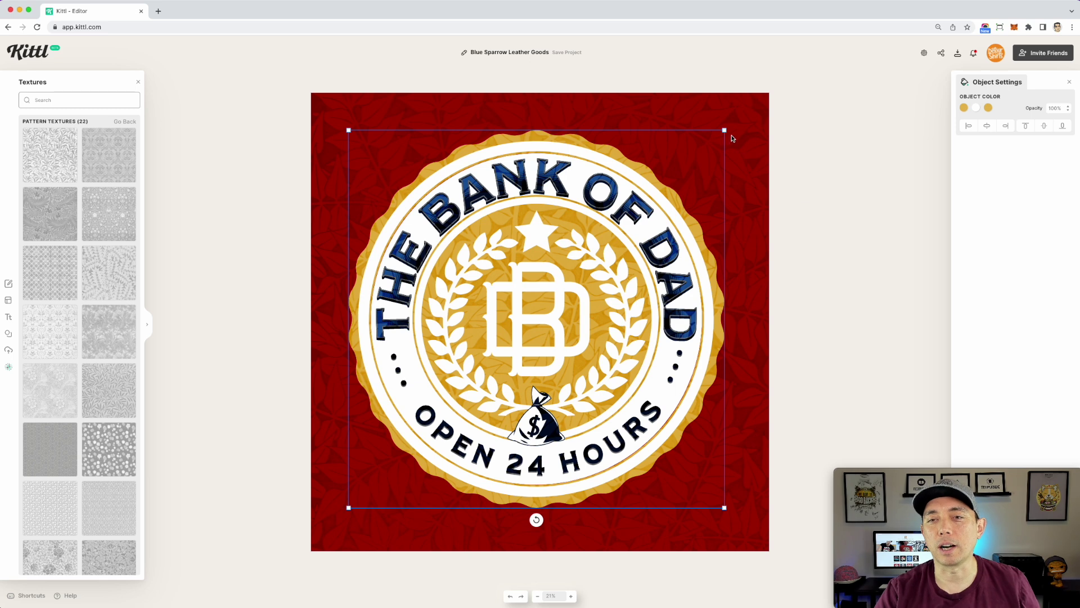
pyautogui.click(758, 137)
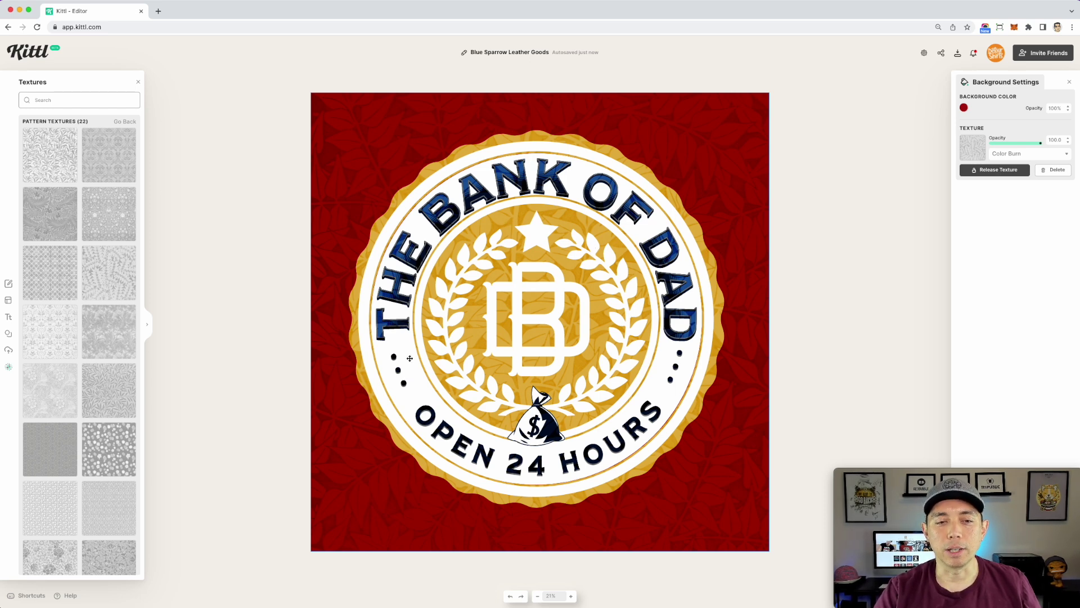
# Try the palette's blue and grey on the money bag's dark areas, and restore them to navy (08203d)
pyautogui.click(551, 425)
pyautogui.click(976, 108)
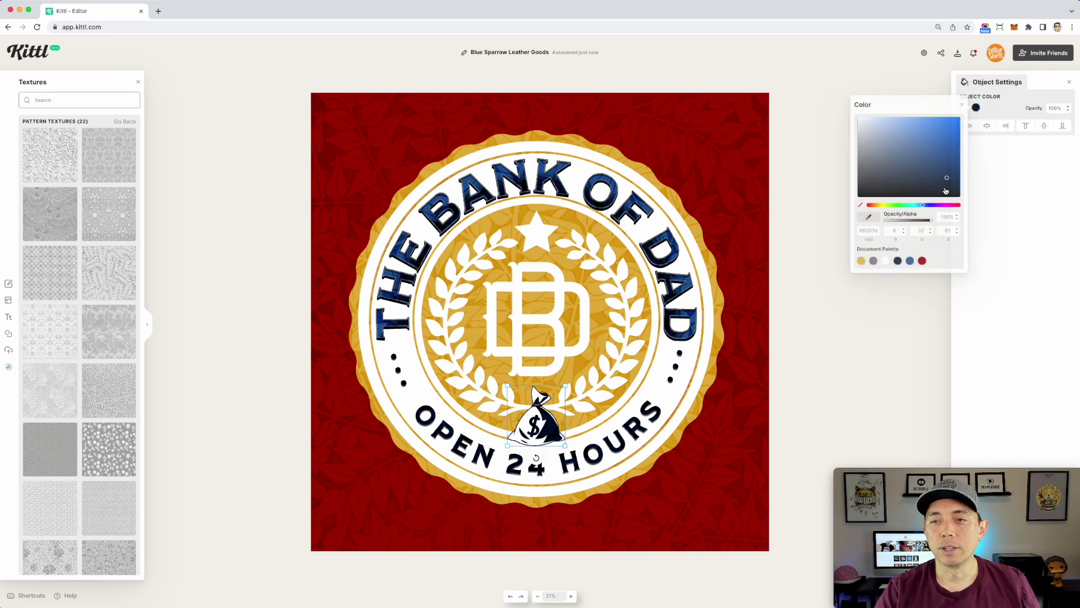
pyautogui.click(910, 261)
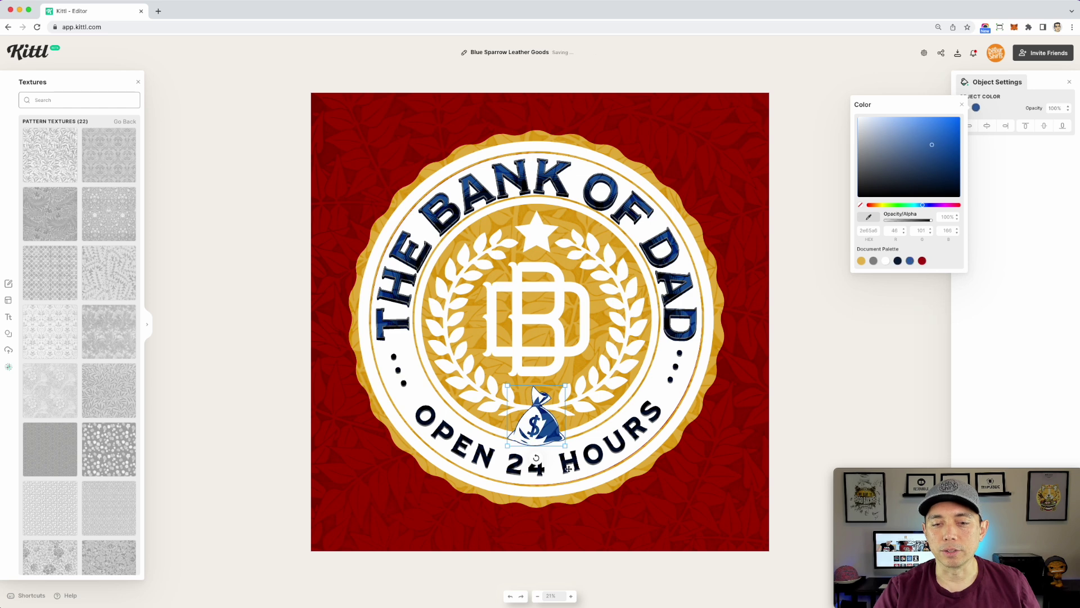
pyautogui.click(898, 261)
pyautogui.click(873, 262)
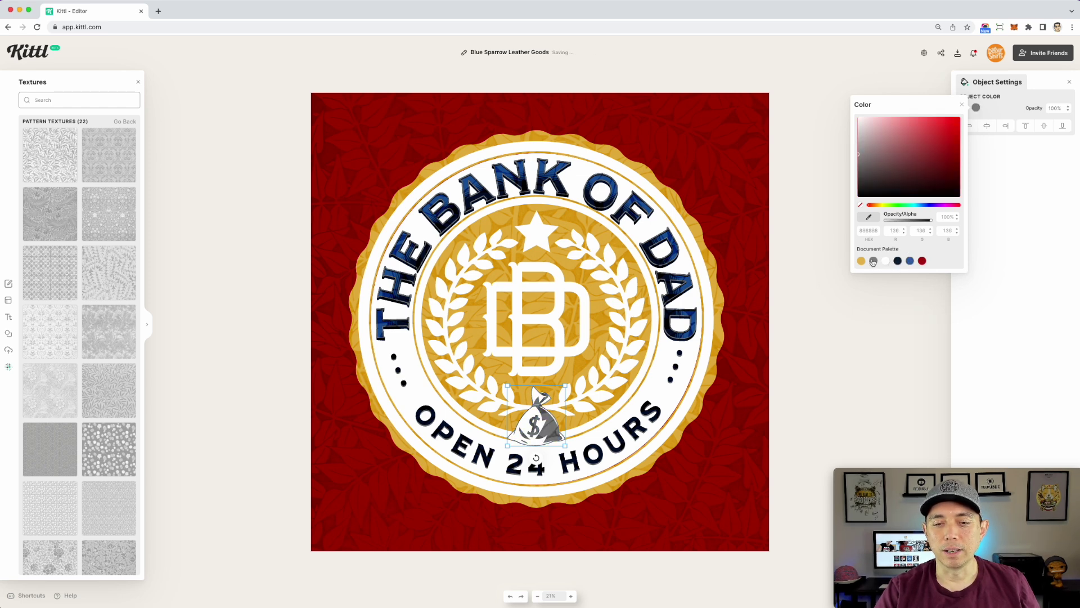
pyautogui.click(898, 261)
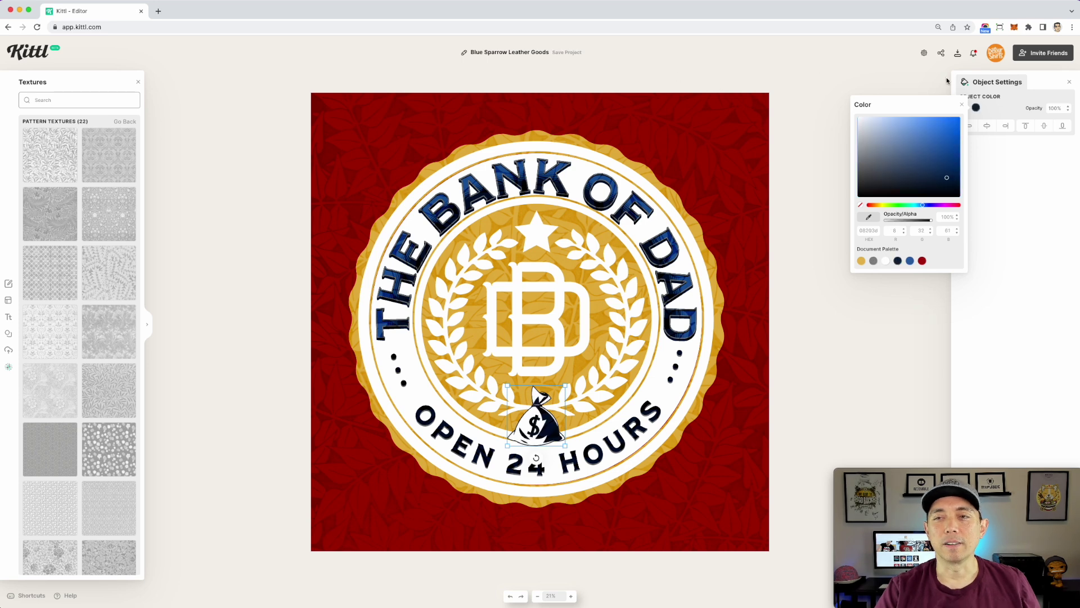
pyautogui.click(961, 104)
pyautogui.click(820, 82)
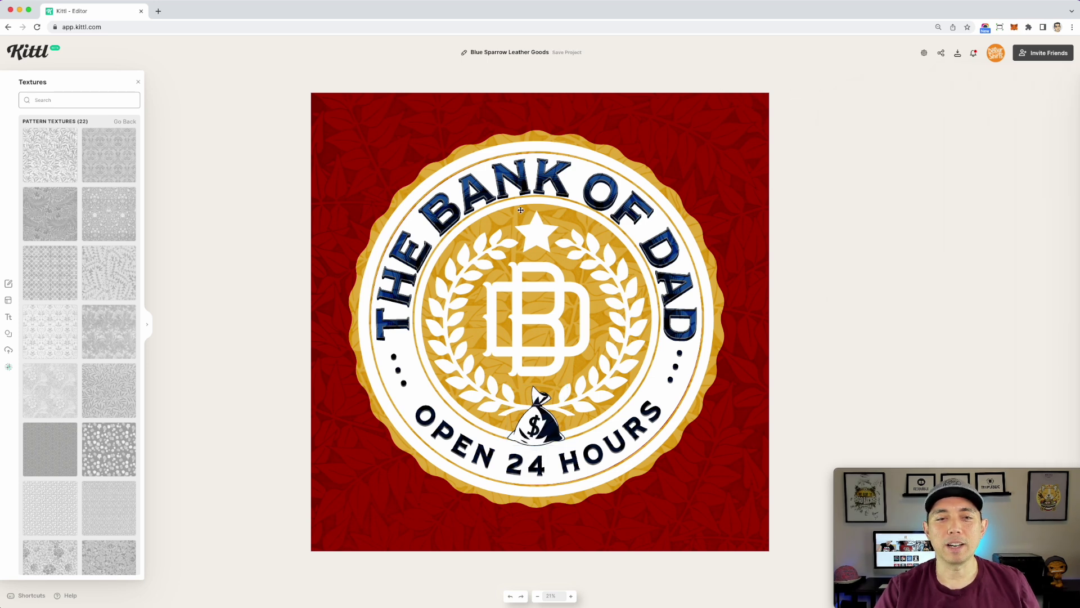
# Fine-tune the curved THE BANK OF DAD headline to text size 123 and keep it centred within the white ring
pyautogui.click(585, 194)
pyautogui.moveTo(698, 157); pyautogui.dragTo(694, 158)
pyautogui.moveTo(625, 205); pyautogui.dragTo(627, 202)
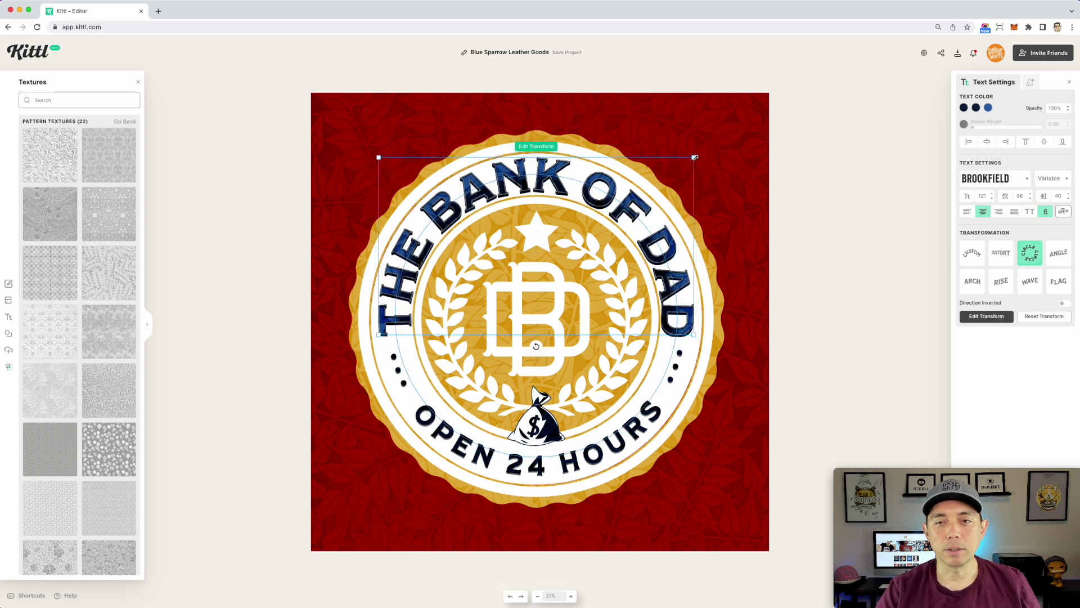
pyautogui.moveTo(696, 157); pyautogui.dragTo(698, 156)
pyautogui.moveTo(633, 198); pyautogui.dragTo(633, 198)
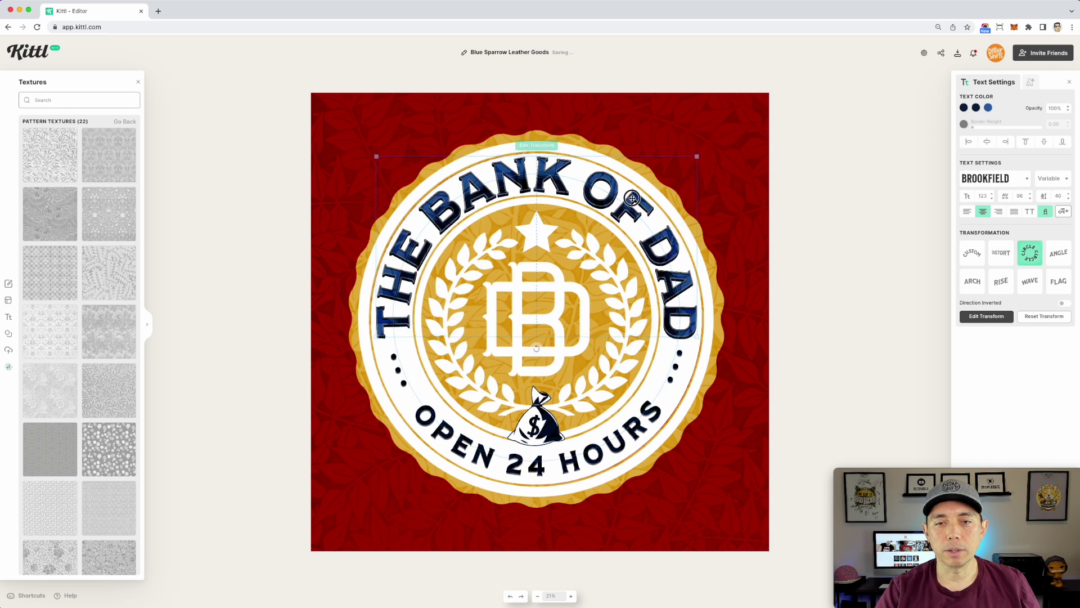
pyautogui.moveTo(632, 198); pyautogui.dragTo(632, 198)
pyautogui.click(797, 135)
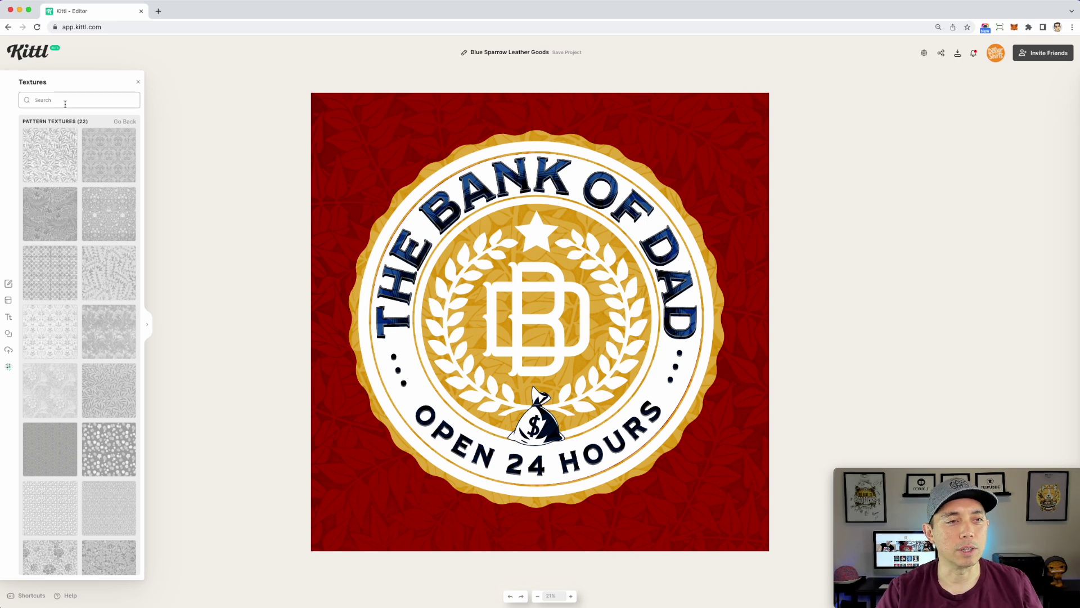
# Search the illustration elements for "sword"
pyautogui.click(8, 317)
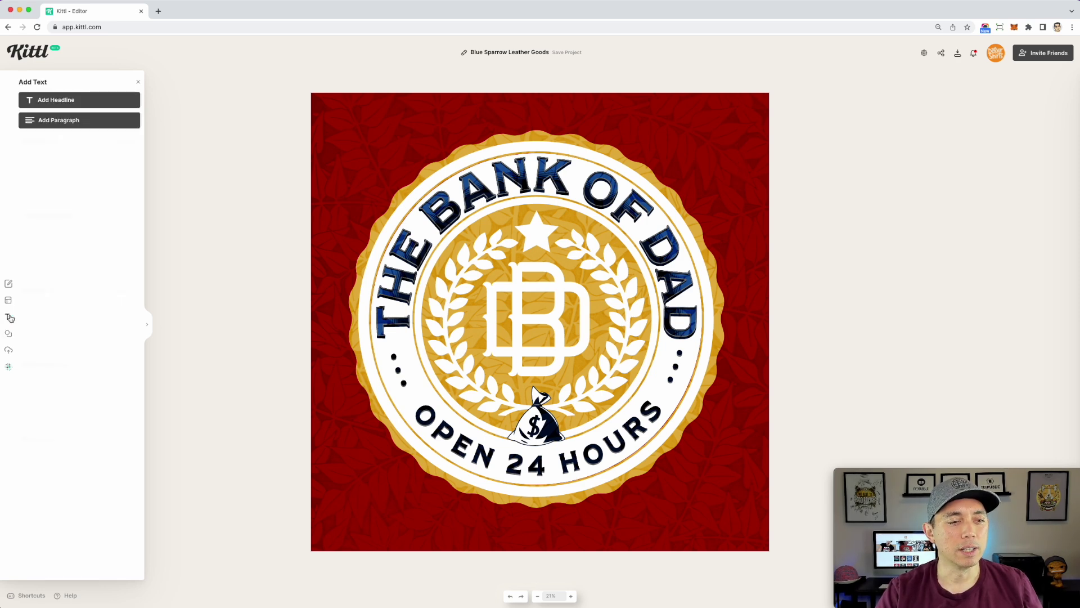
pyautogui.click(9, 283)
pyautogui.click(9, 334)
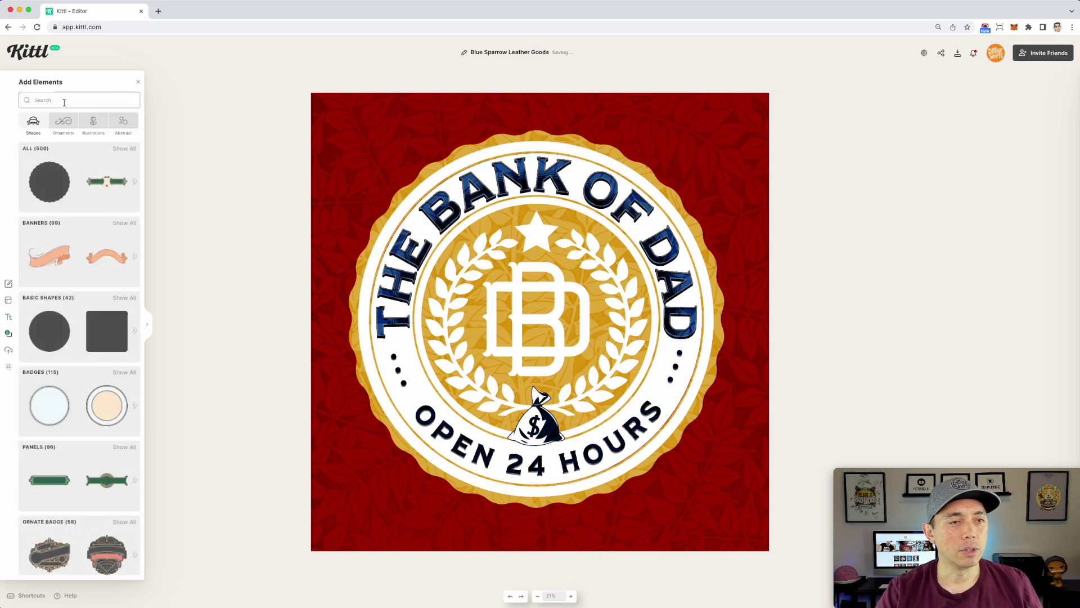
pyautogui.click(87, 119)
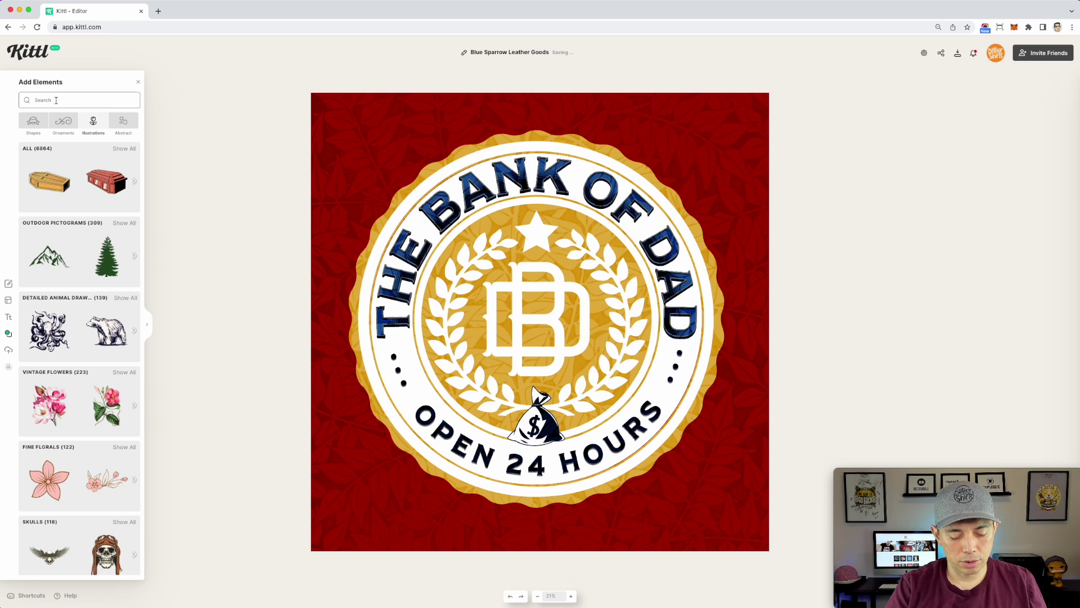
pyautogui.click(68, 99)
pyautogui.write('sword')
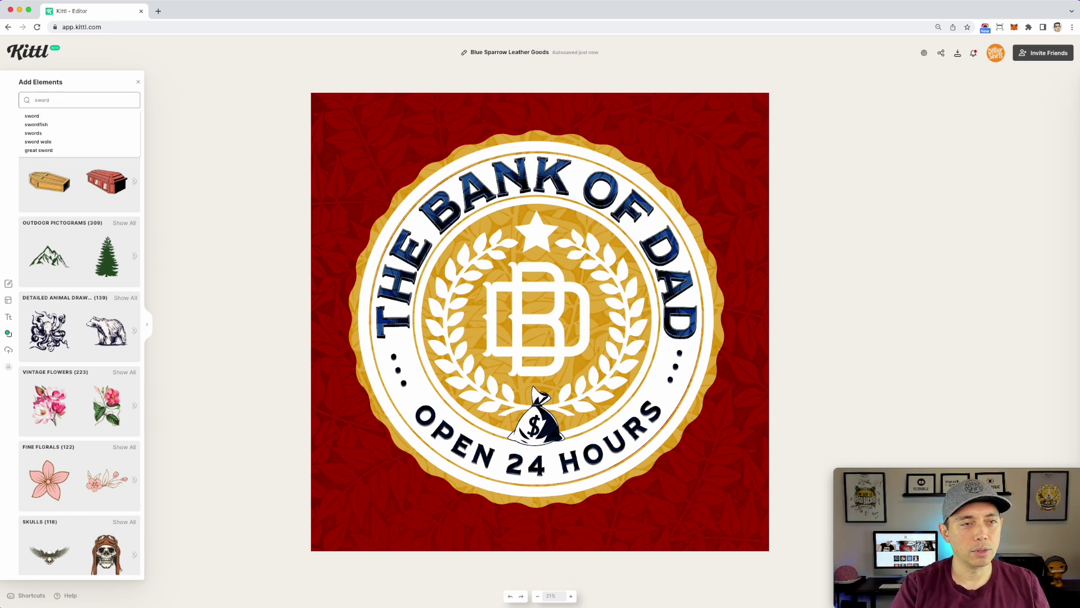
pyautogui.press('Return')
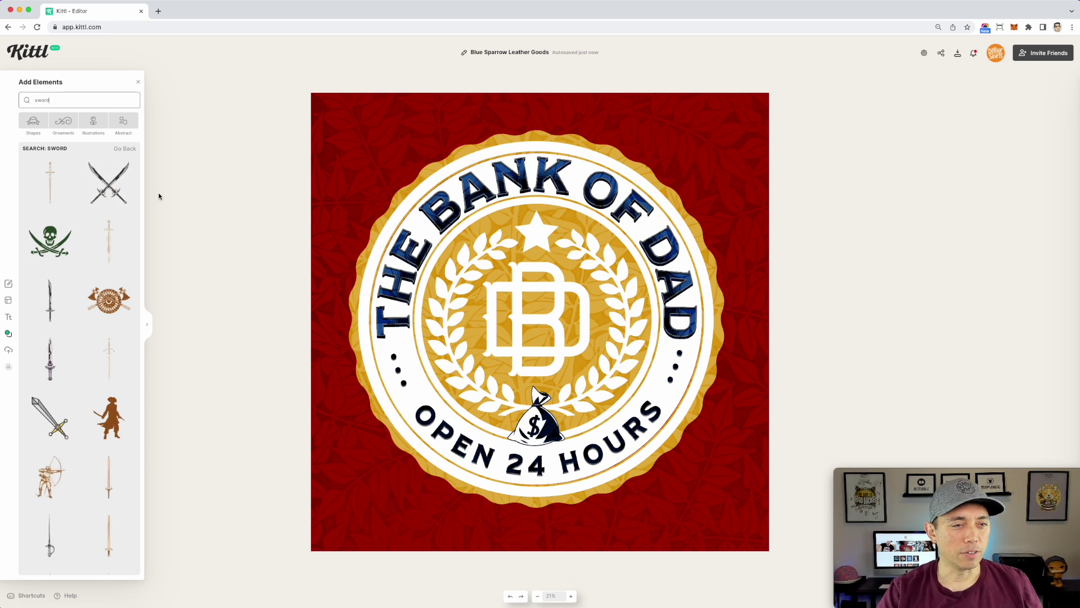
# Try the ornate medieval sword set diagonally across the badge, hilt towards the canvas's upper-right corner, and send it to the back
pyautogui.click(107, 238)
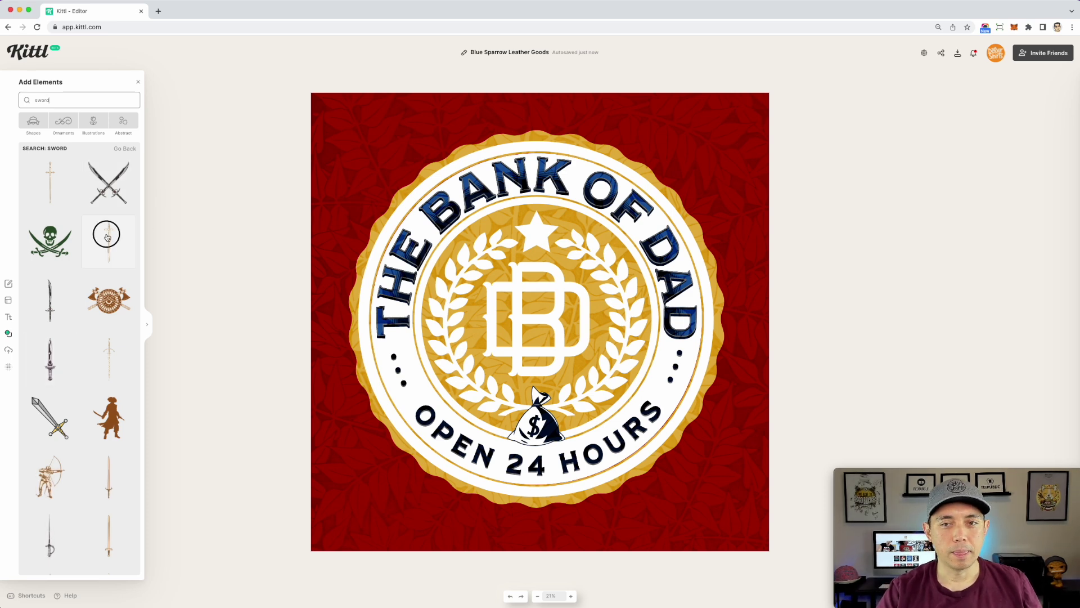
pyautogui.moveTo(557, 245); pyautogui.dragTo(598, 73)
pyautogui.moveTo(561, 409); pyautogui.dragTo(422, 415)
pyautogui.moveTo(622, 146); pyautogui.dragTo(671, 169)
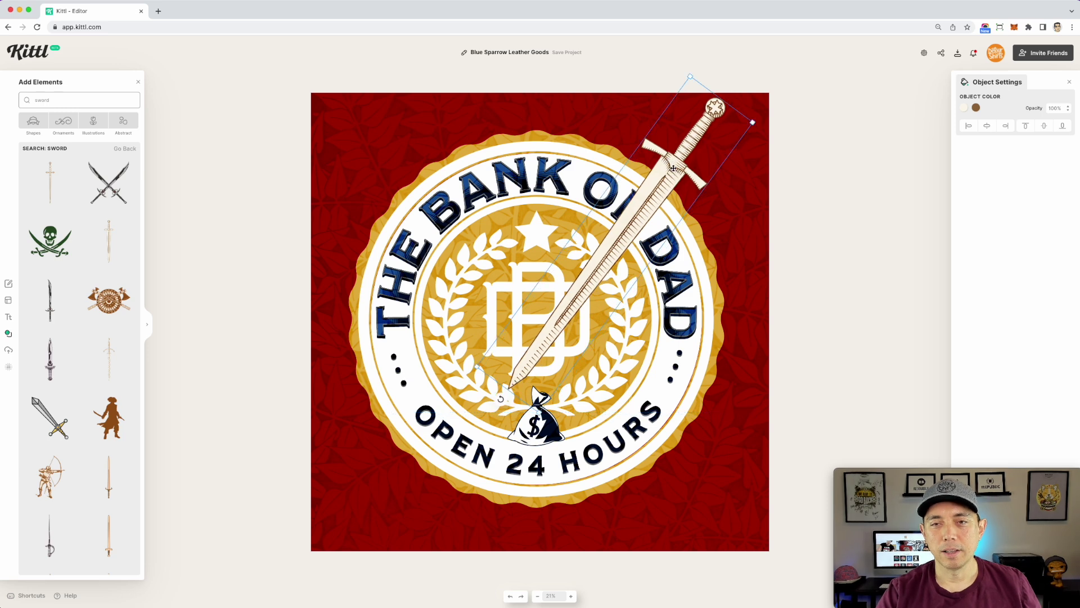
pyautogui.rightClick(673, 168)
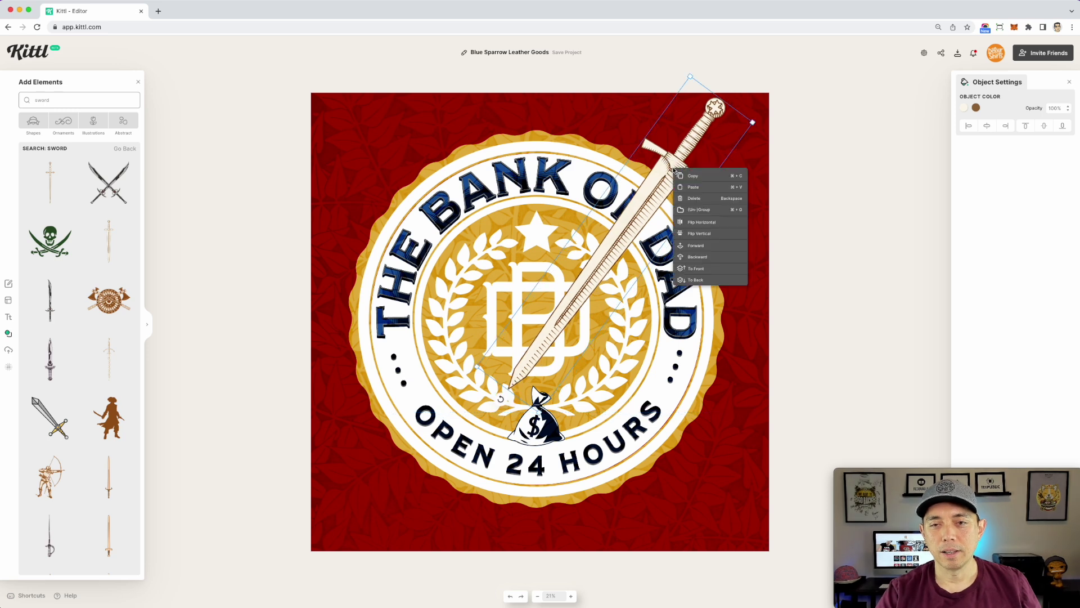
pyautogui.click(705, 282)
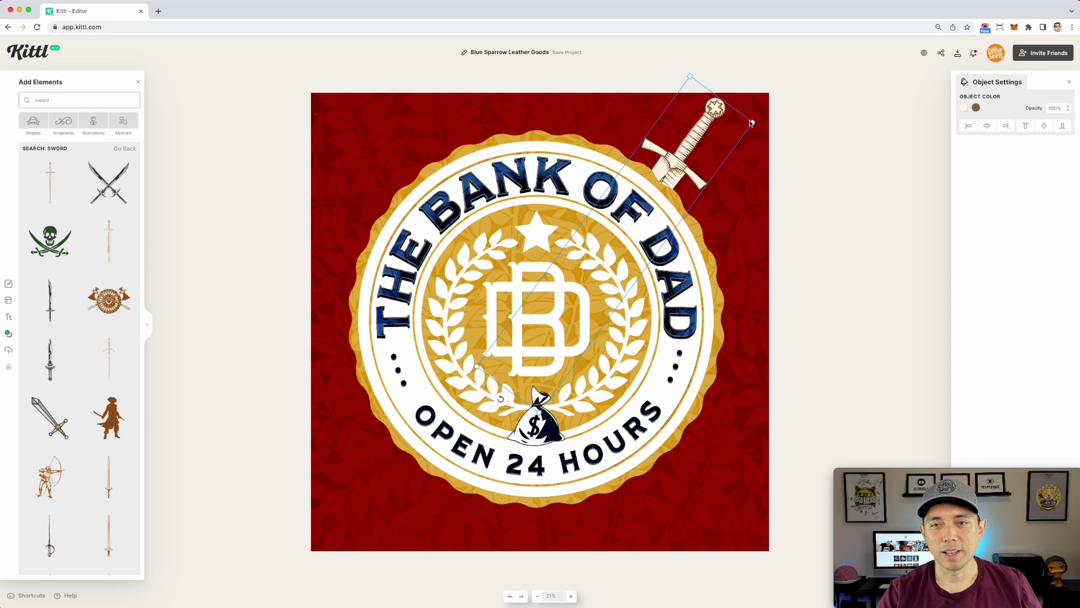
# Enlarge the sword and reposition its hilt beside the badge's edge, then delete it and browse the other sword illustrations
pyautogui.moveTo(753, 122)
pyautogui.mouseDown()
pyautogui.moveTo(807, 106)
pyautogui.moveTo(724, 116)
pyautogui.moveTo(759, 124)
pyautogui.mouseUp()
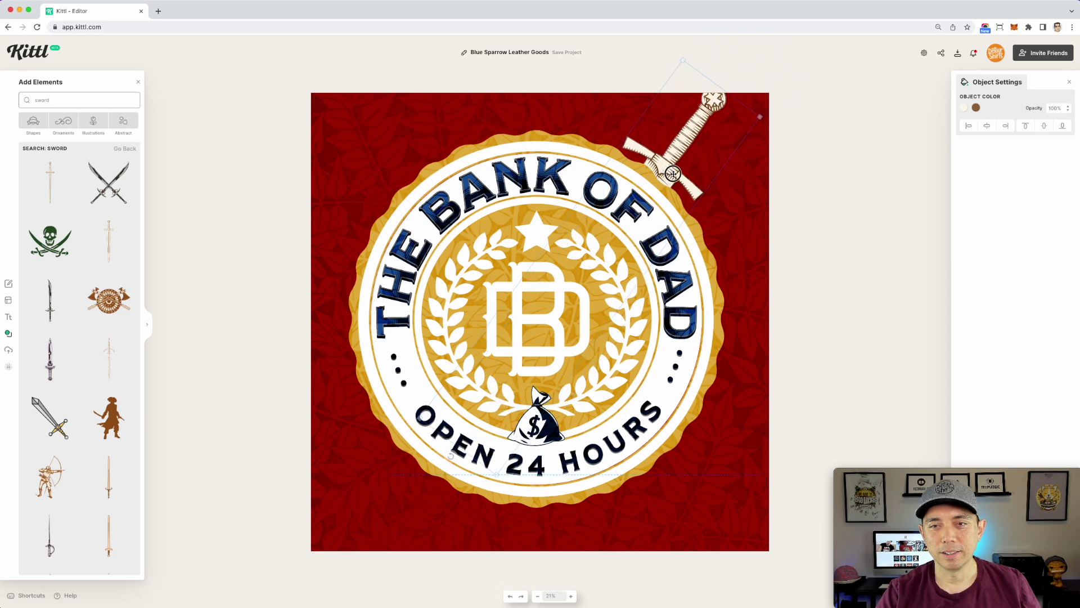
pyautogui.moveTo(674, 177); pyautogui.dragTo(682, 185)
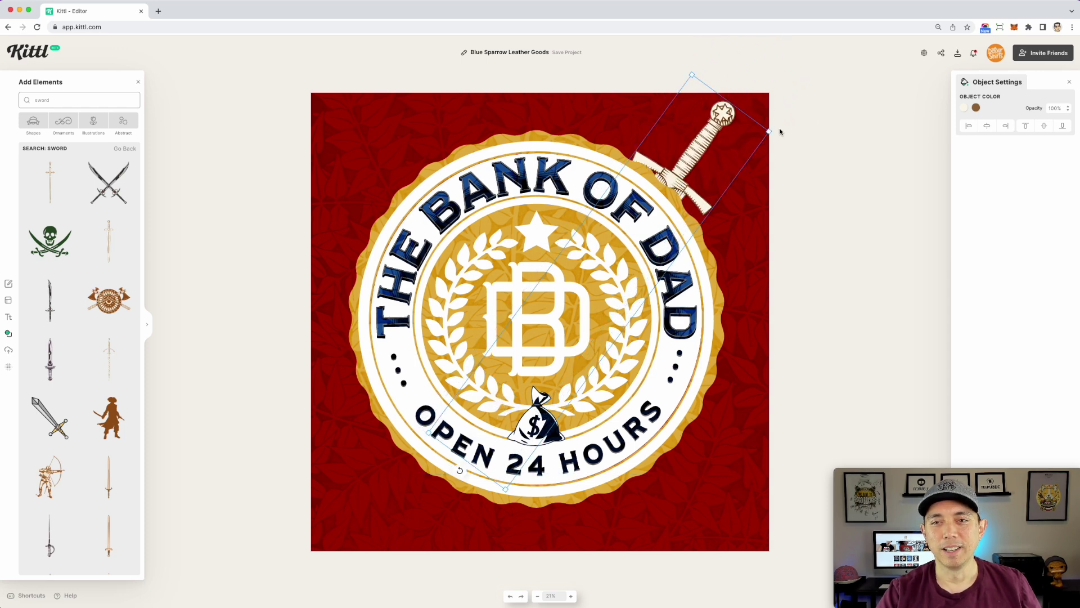
pyautogui.moveTo(698, 150); pyautogui.dragTo(710, 155)
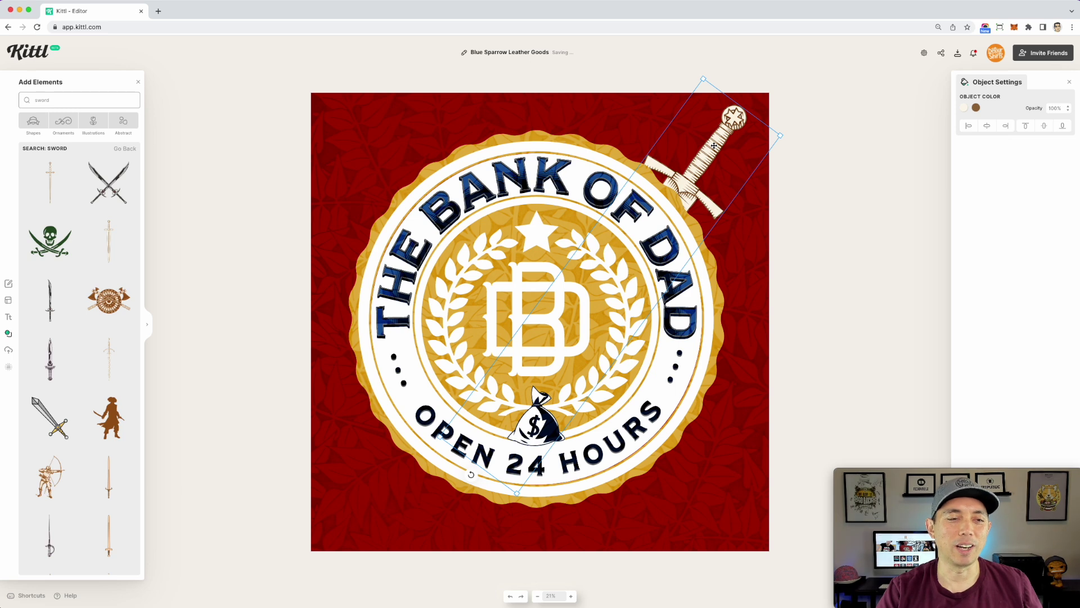
pyautogui.press('BackSpace')
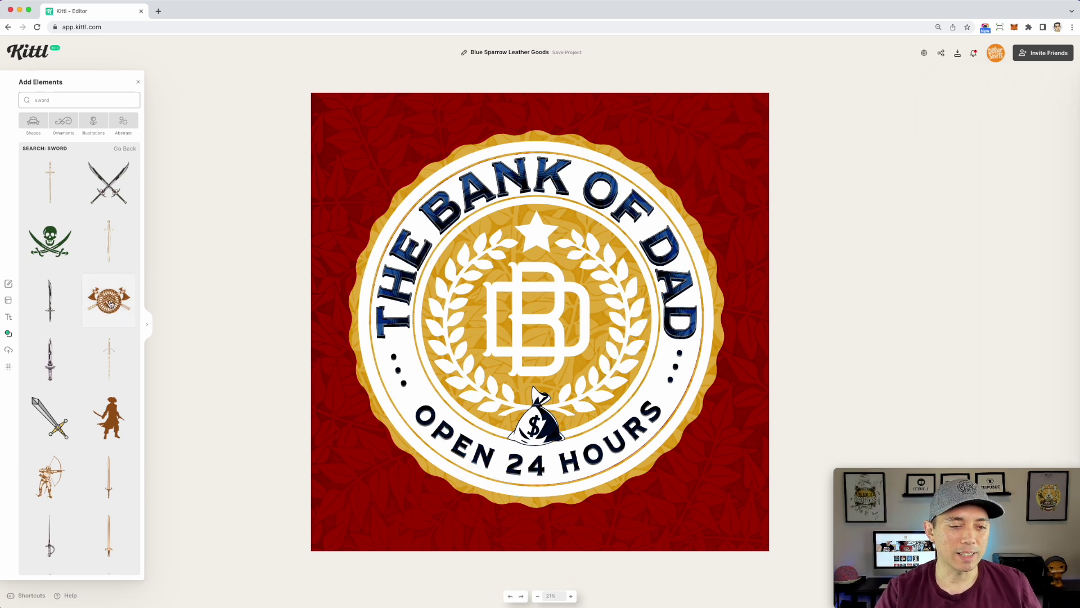
pyautogui.scroll(-10, 110, 304)
pyautogui.scroll(10, 75, 400)
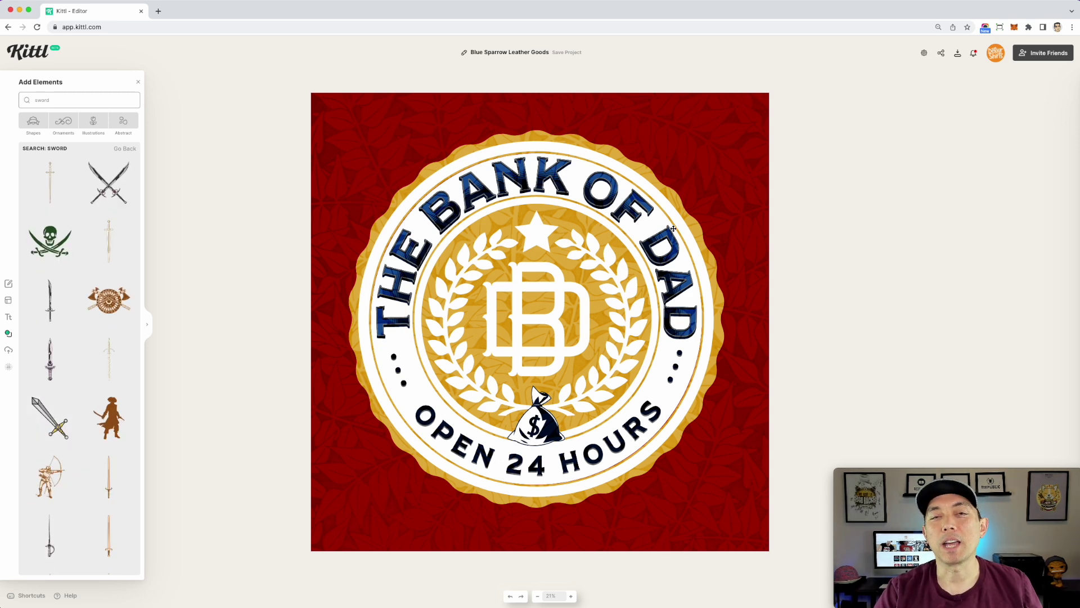
# Examine the typefaces of the curved headline, the OPEN 24 HOURS text and the central monogram
pyautogui.click(552, 172)
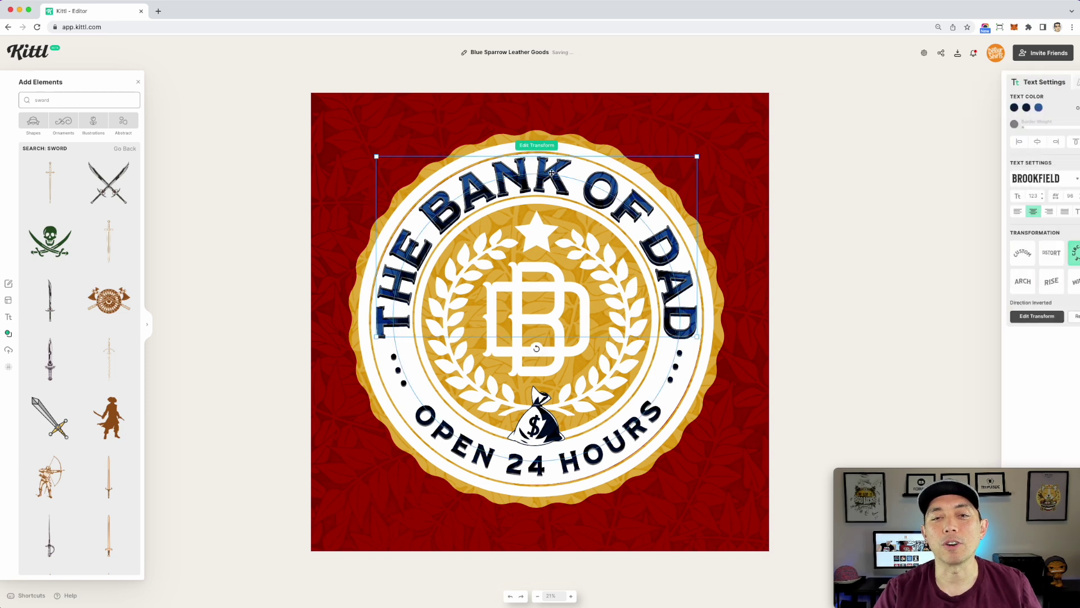
pyautogui.click(550, 475)
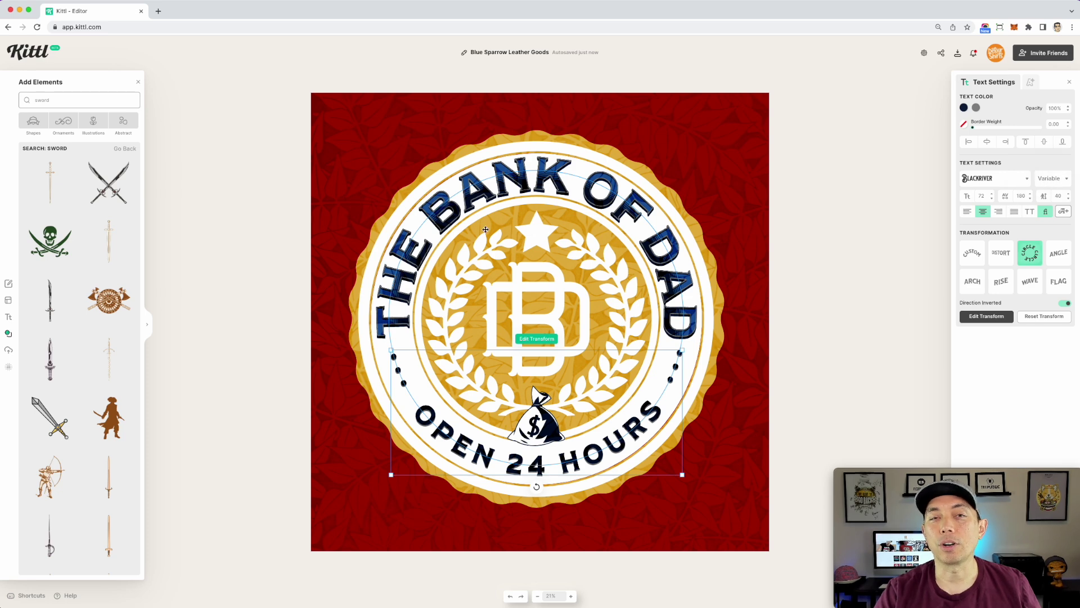
pyautogui.click(560, 300)
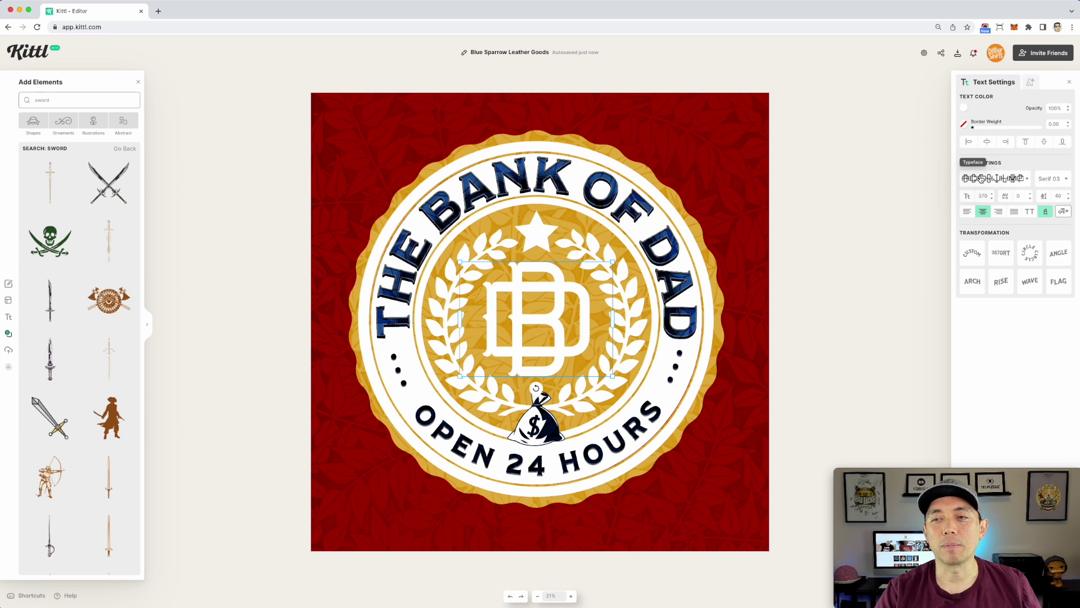
# Try other letter combinations in the central monogram, including DD and a single S
pyautogui.doubleClick(551, 325)
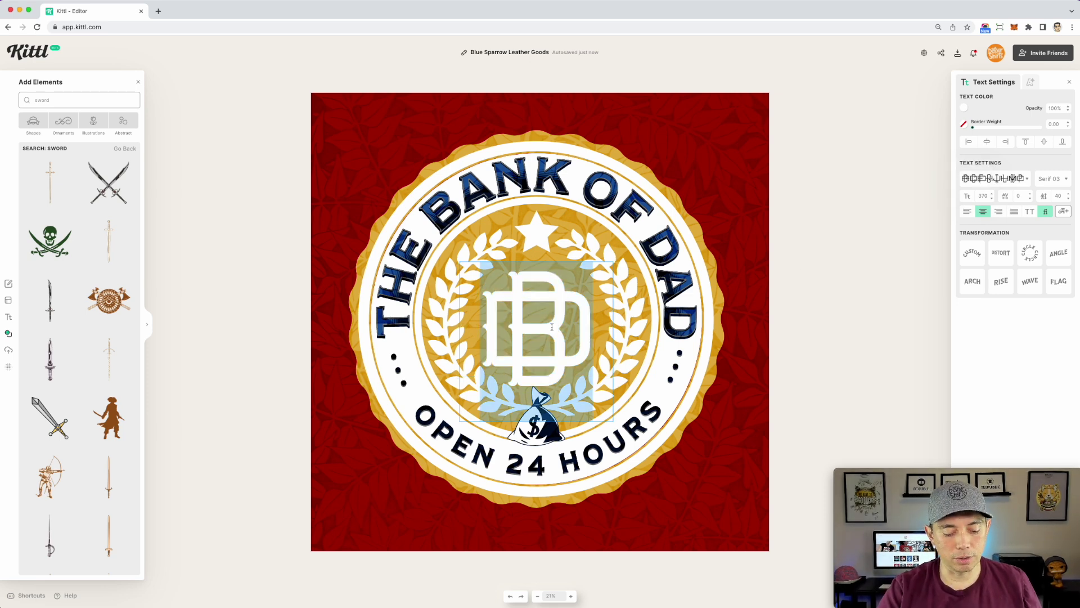
pyautogui.write('SB')
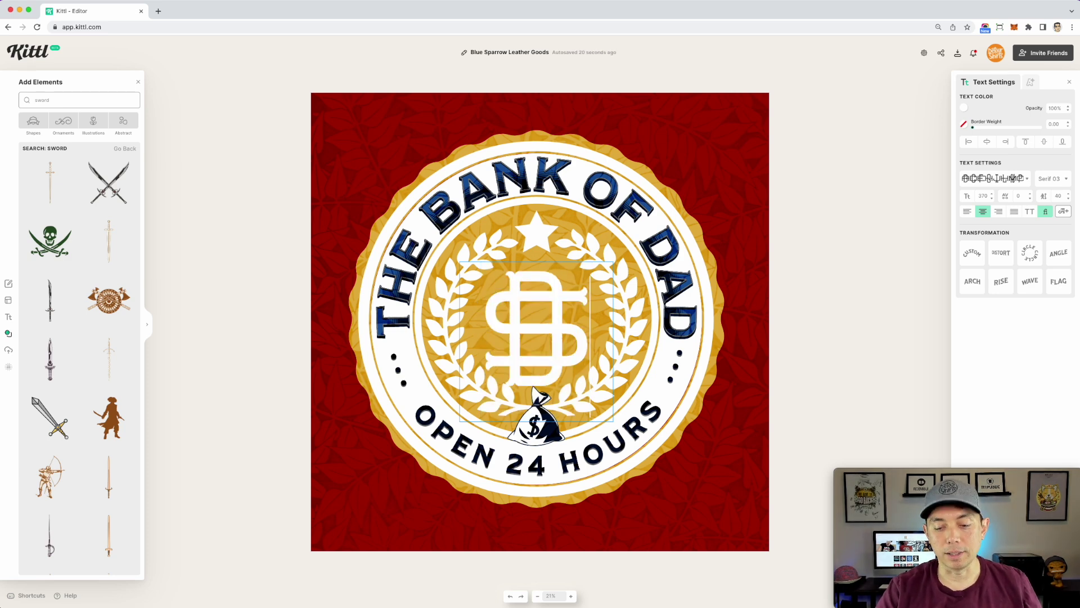
pyautogui.press('BackSpace')
pyautogui.press('BackSpace')
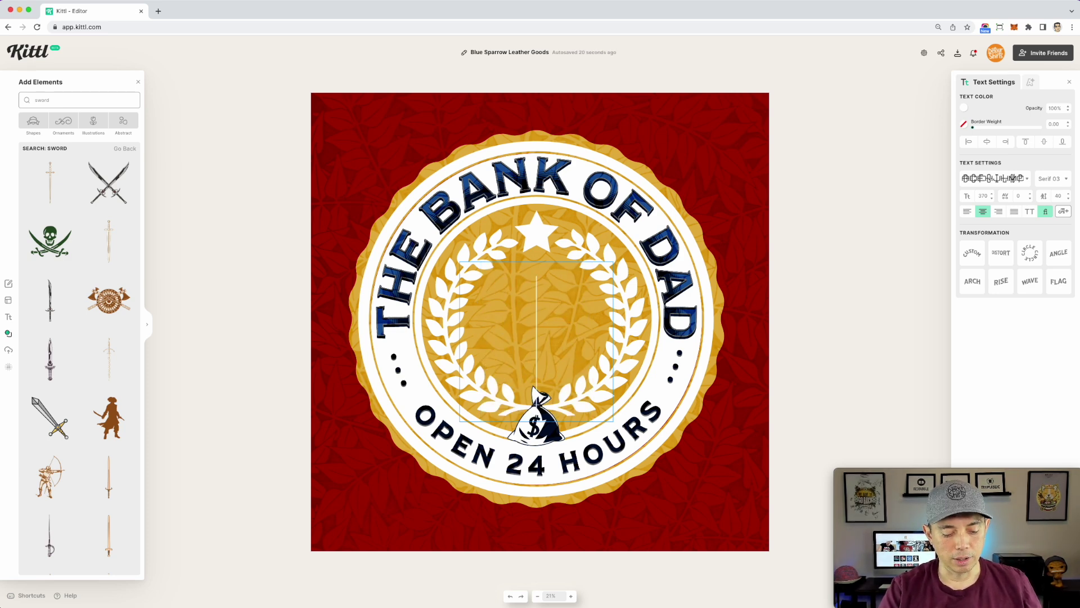
pyautogui.write('DD')
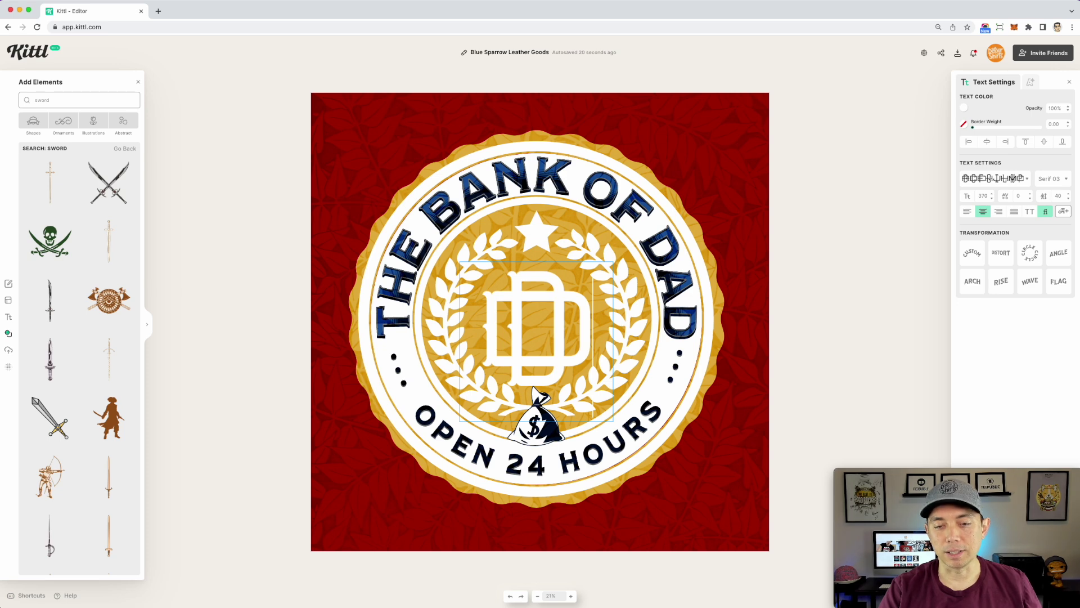
pyautogui.write('S')
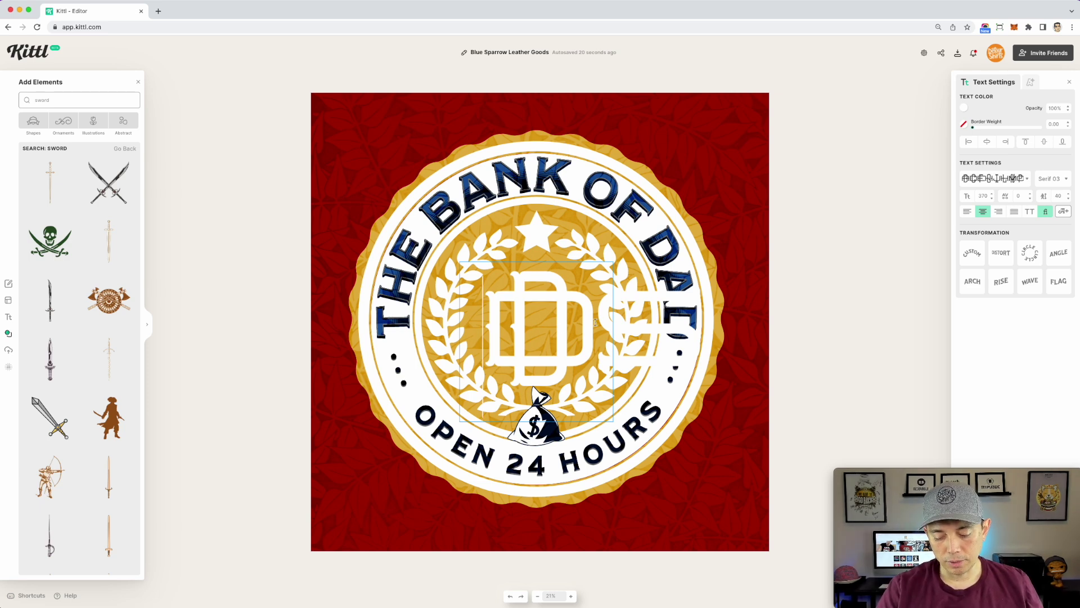
pyautogui.write('B')
pyautogui.press('BackSpace')
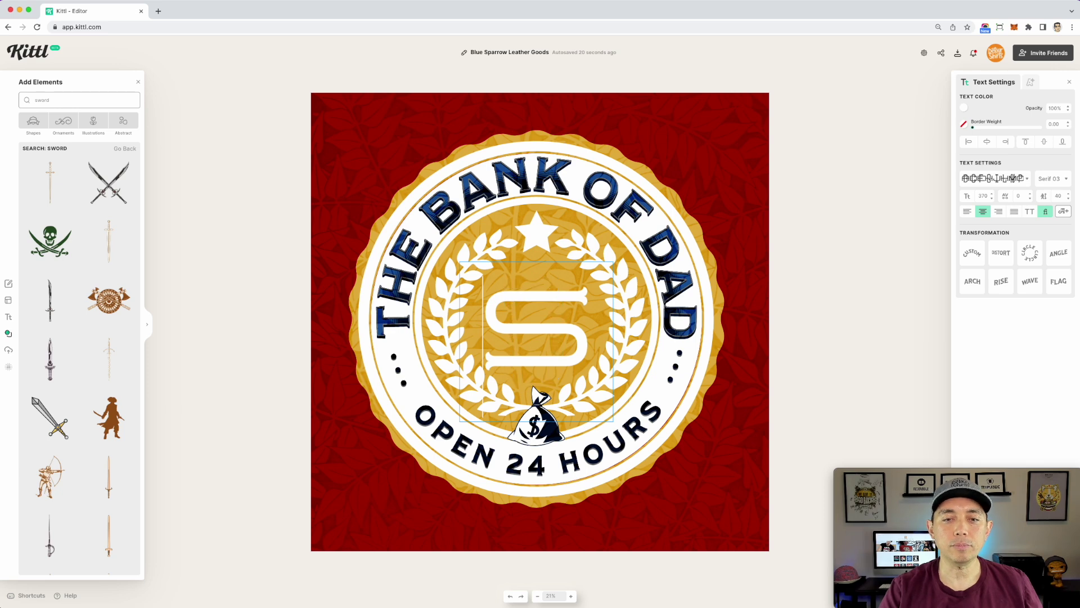
# Restore the monogram's letters to BD and centre it inside the laurel wreath
pyautogui.click(548, 315)
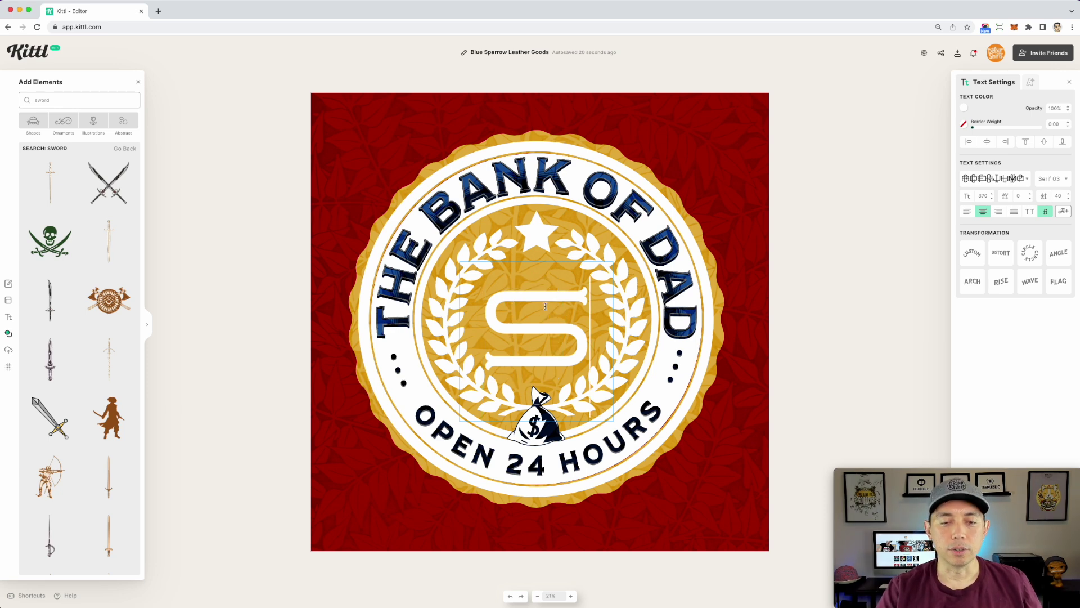
pyautogui.press('BackSpace')
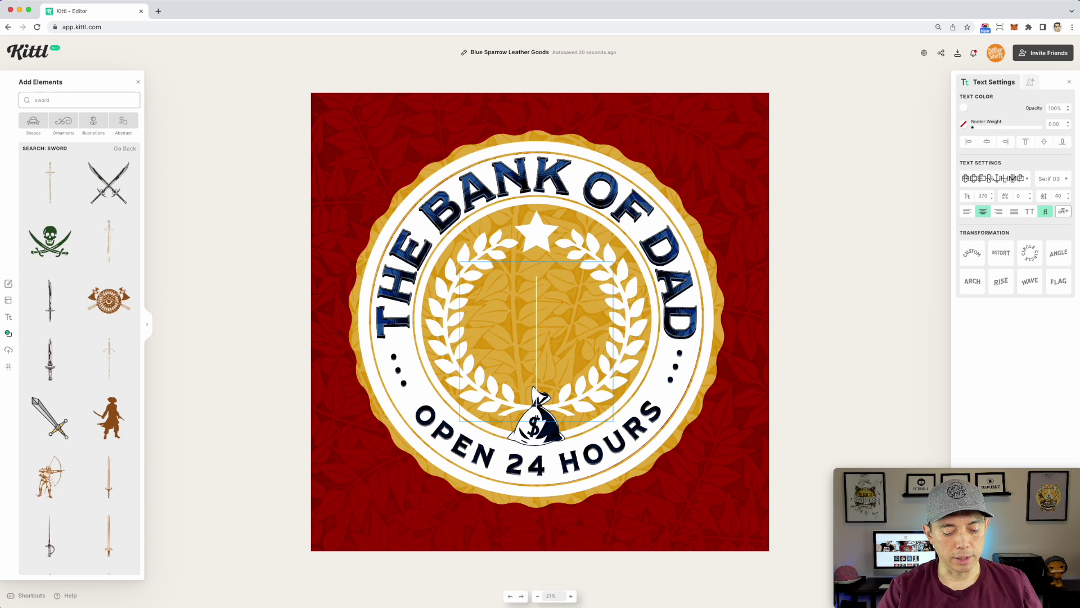
pyautogui.write('BD')
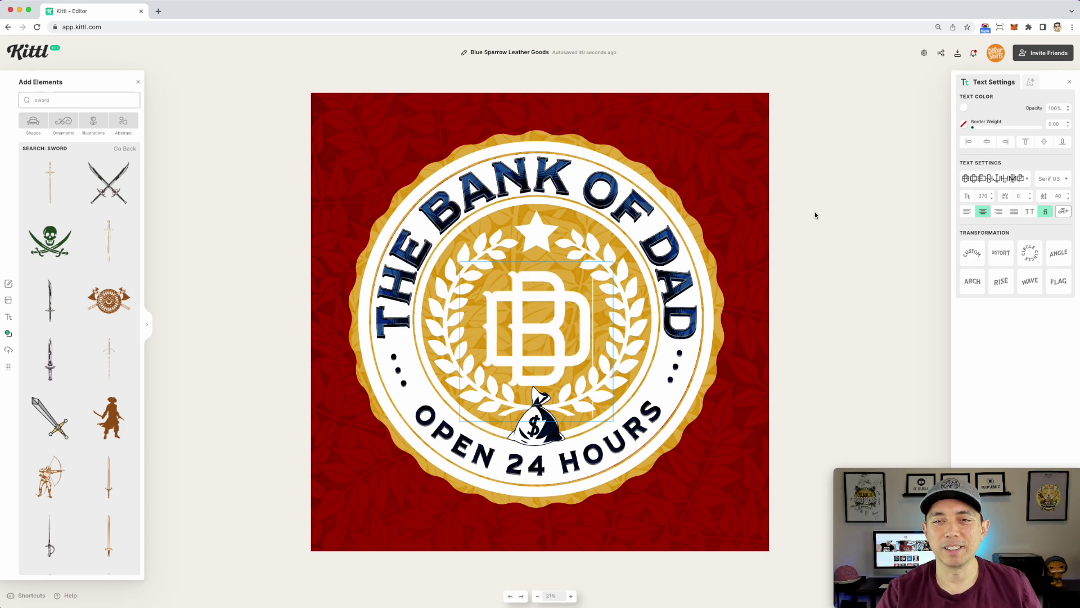
pyautogui.press('Escape')
pyautogui.moveTo(548, 316); pyautogui.dragTo(550, 318)
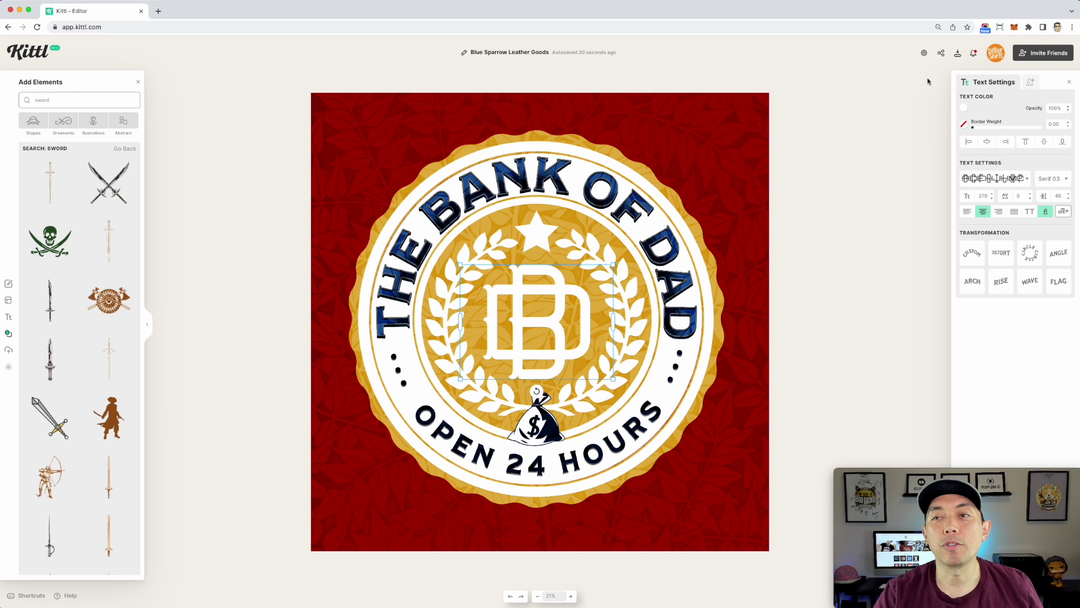
# Leave the editor for the account's project dashboard and follow the link to its public profile page
pyautogui.click(995, 54)
pyautogui.click(945, 100)
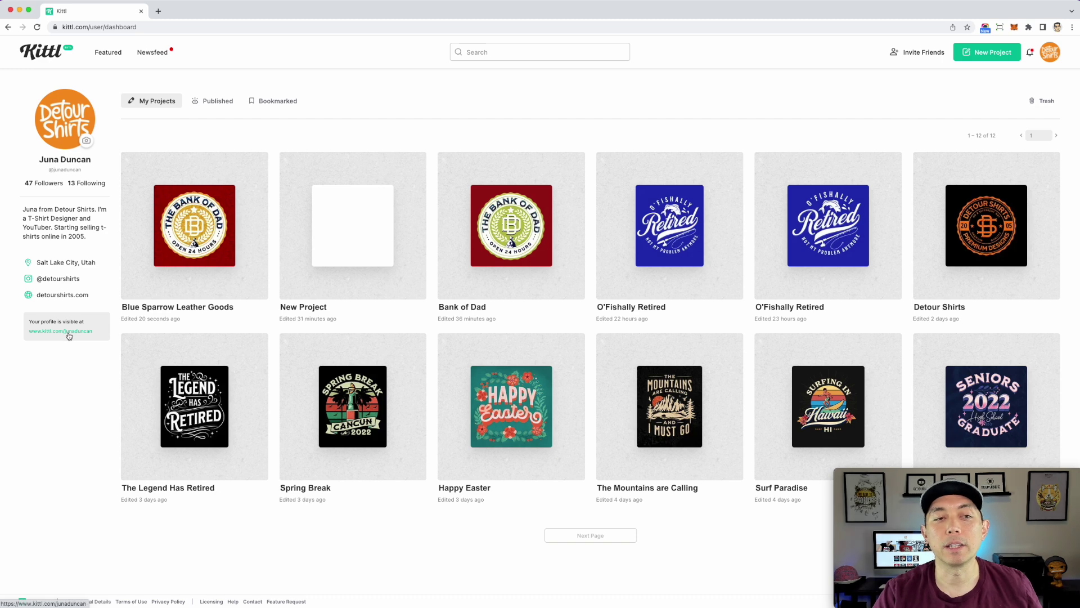
pyautogui.click(69, 332)
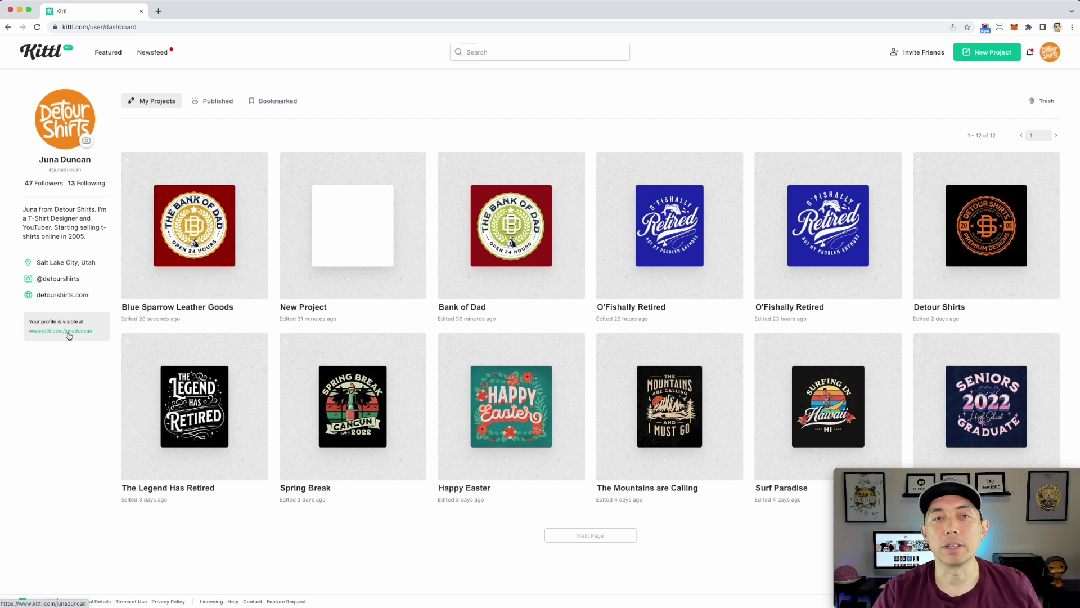